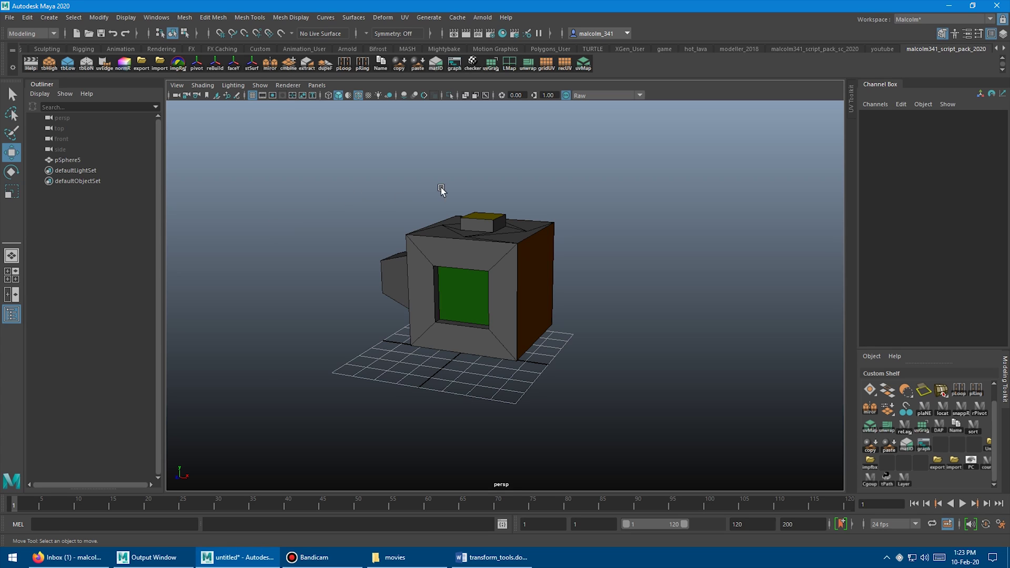
Select the raised yellow top face of the cube object and move the object's pivot to that face's centre.
alt+middle_drag(442, 188, 416, 222)
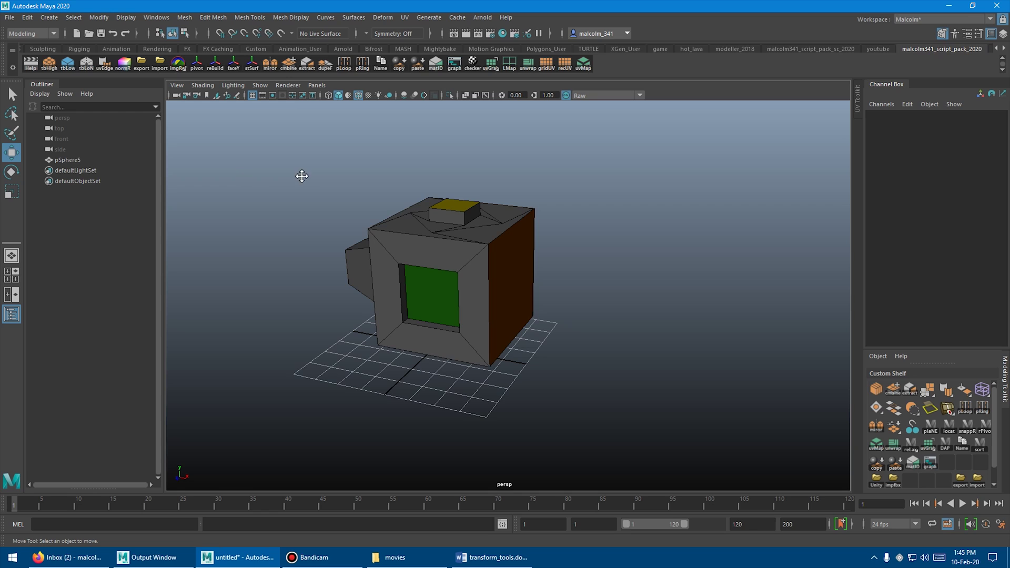
alt+middle_drag(301, 176, 304, 205)
click(393, 241)
alt+drag(393, 242, 537, 196)
right_click(472, 198)
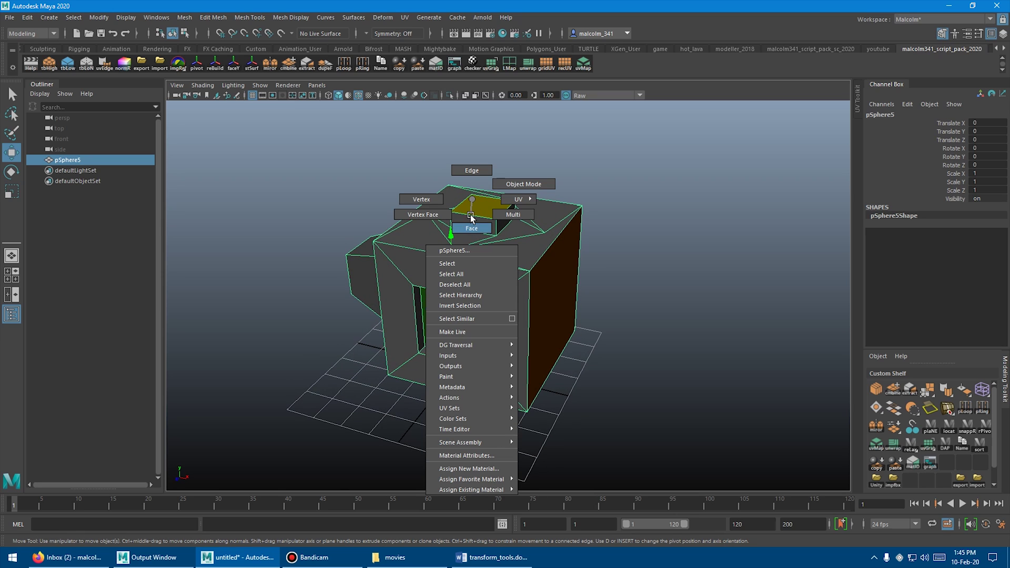
click(471, 231)
alt+drag(415, 246, 438, 268)
click(439, 268)
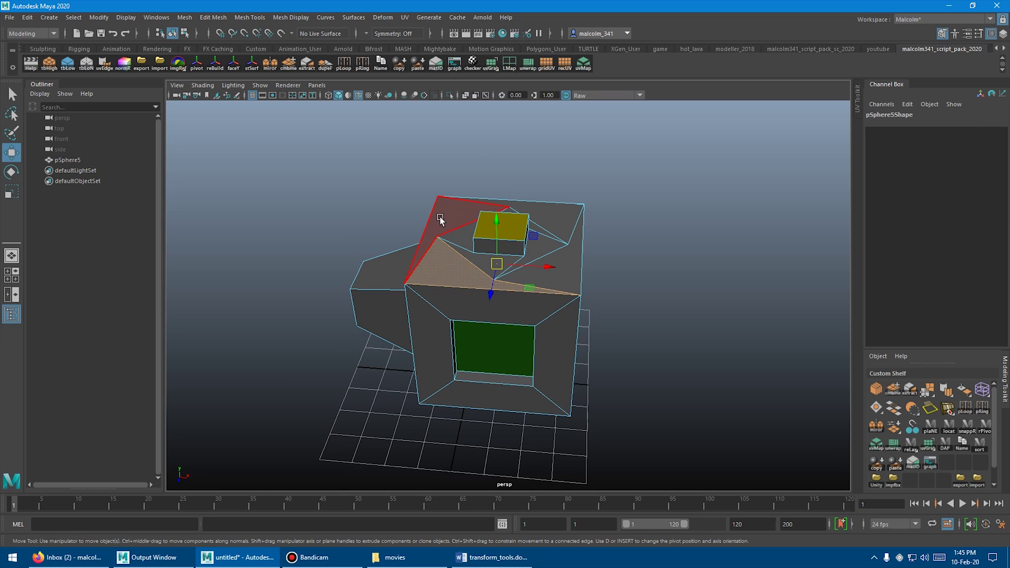
click(440, 218)
click(496, 227)
alt+drag(496, 230, 391, 252)
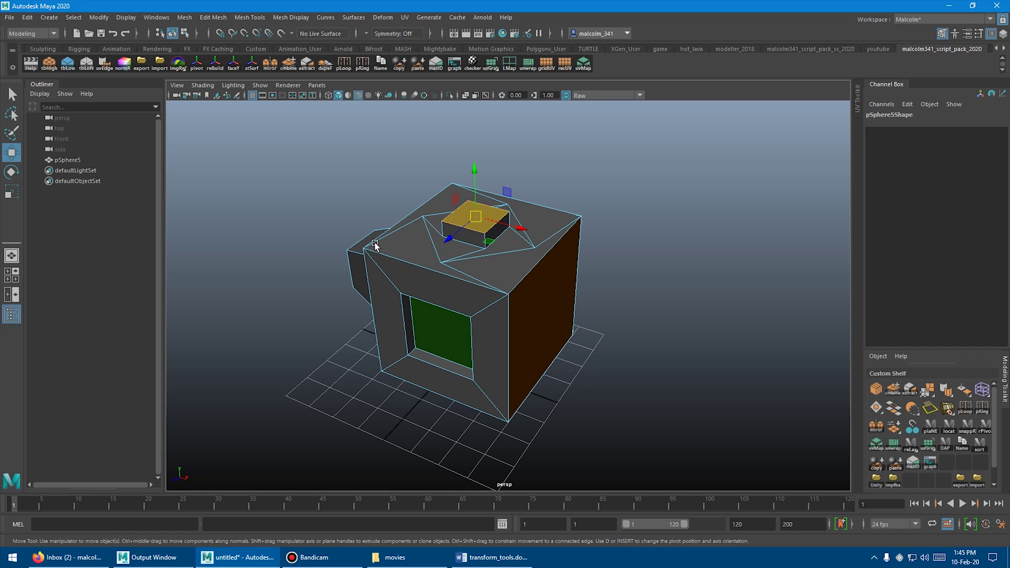
click(196, 67)
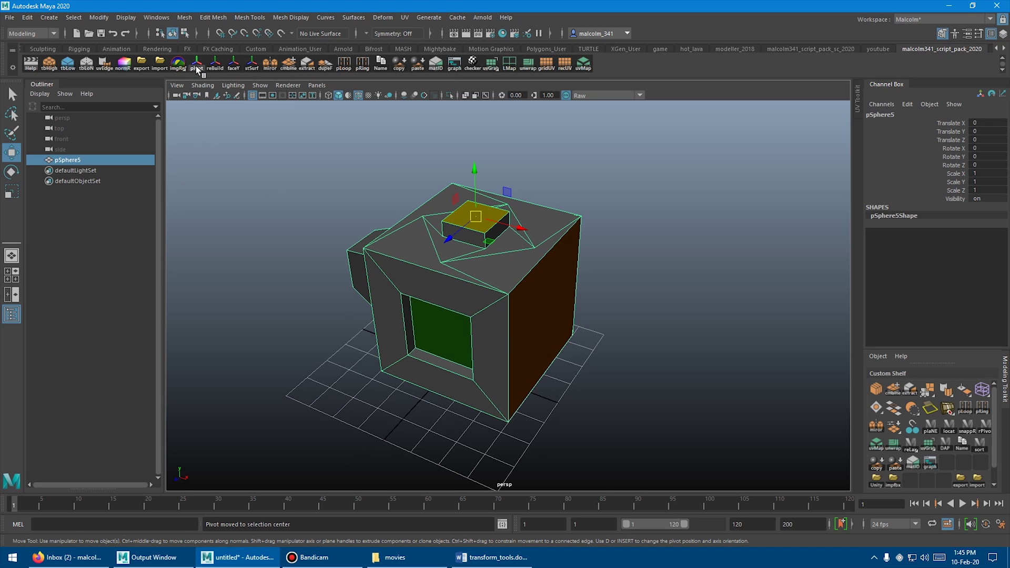
Deselect and reselect the object to check the new pivot position on the yellow face.
alt+drag(333, 221, 331, 183)
click(657, 285)
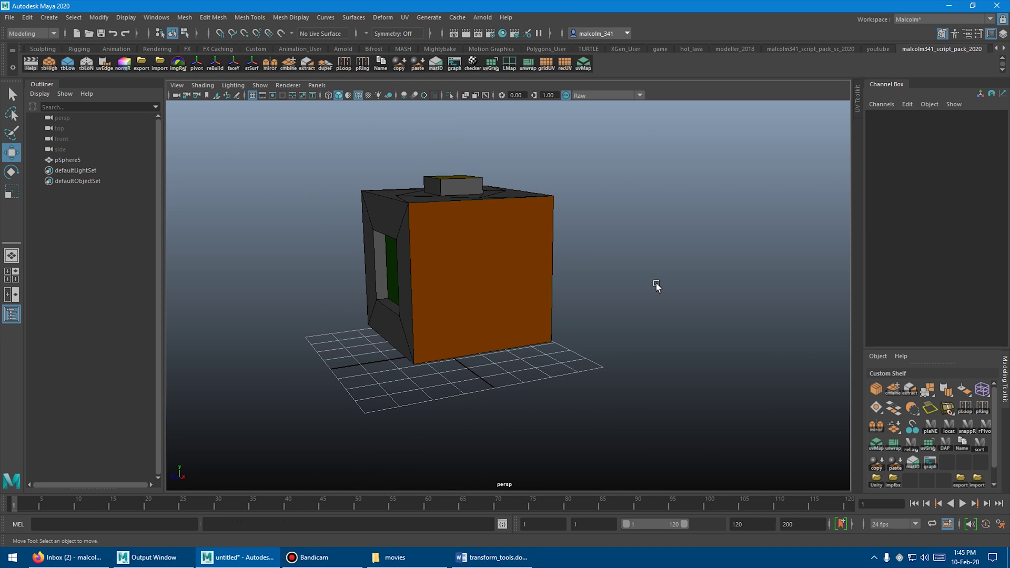
click(527, 260)
alt+drag(548, 293, 586, 282)
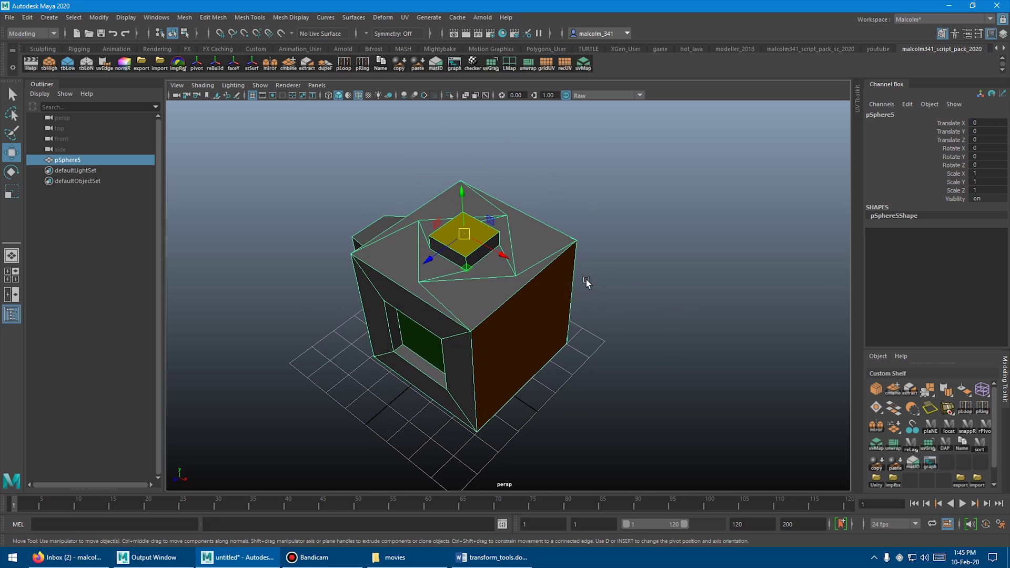
Select the four outer corner vertices of the cube's top and move the pivot to their centre.
key(q)
right_click(557, 247)
click(506, 245)
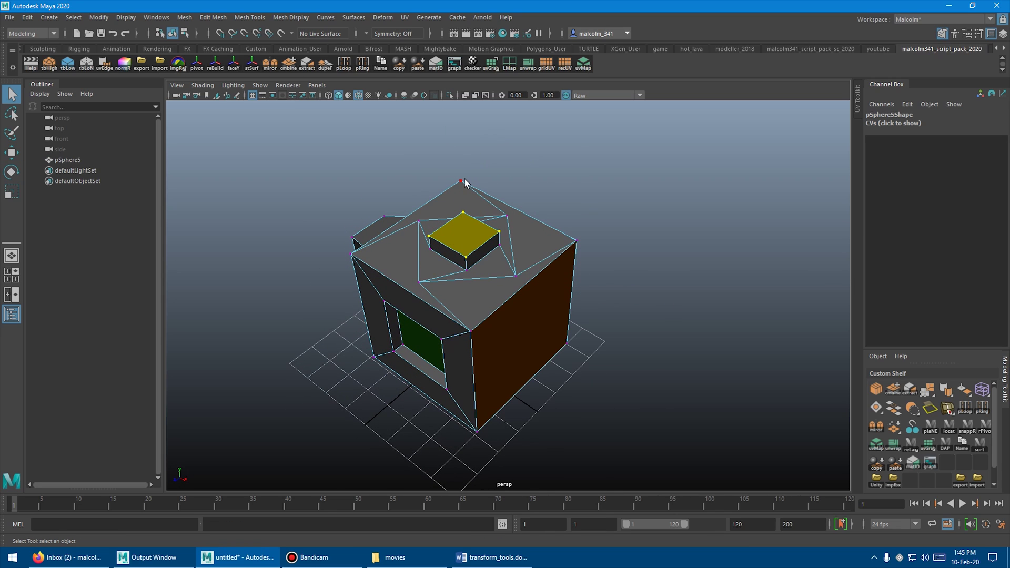
shift+click(358, 255)
alt+drag(545, 314, 660, 287)
key(w)
middle_drag(661, 277, 661, 276)
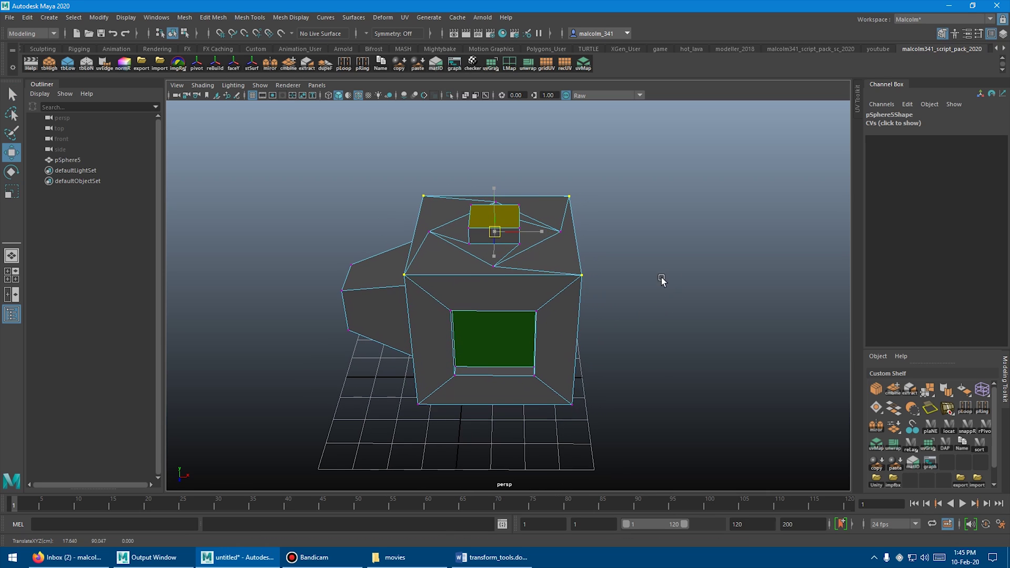
mouse_move(661, 281)
alt+mouse_down()
mouse_move(660, 270)
mouse_move(681, 295)
mouse_move(340, 219)
mouse_move(367, 246)
mouse_move(345, 192)
mouse_move(456, 322)
mouse_move(426, 300)
mouse_move(522, 316)
mouse_move(478, 291)
alt+mouse_up()
click(198, 65)
Move the pivot to the end face of the side protrusion, then try moving the object along X and undo it.
key(q)
right_drag(478, 291, 447, 305)
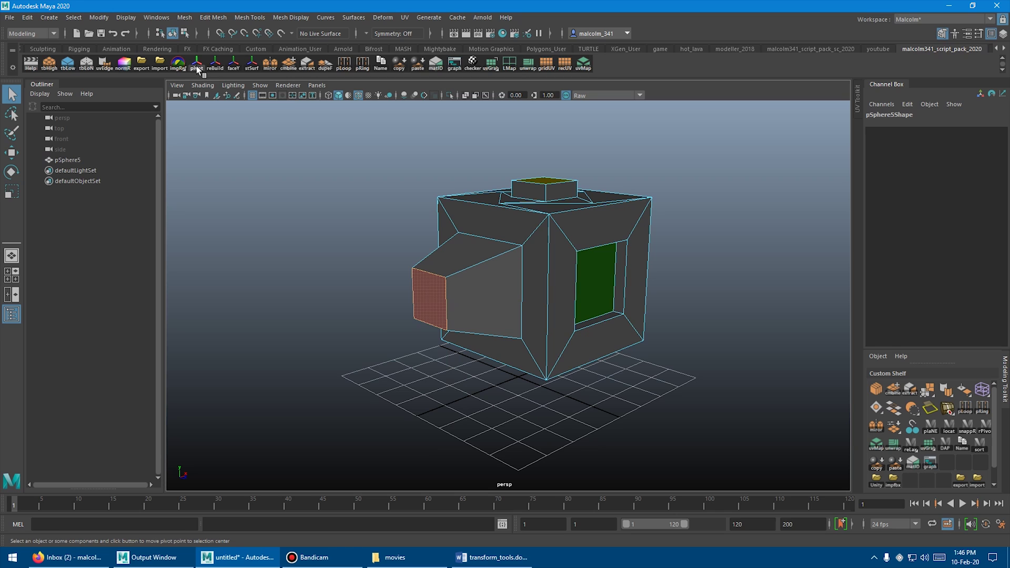
key(w)
key(F8)
alt+drag(385, 149, 351, 172)
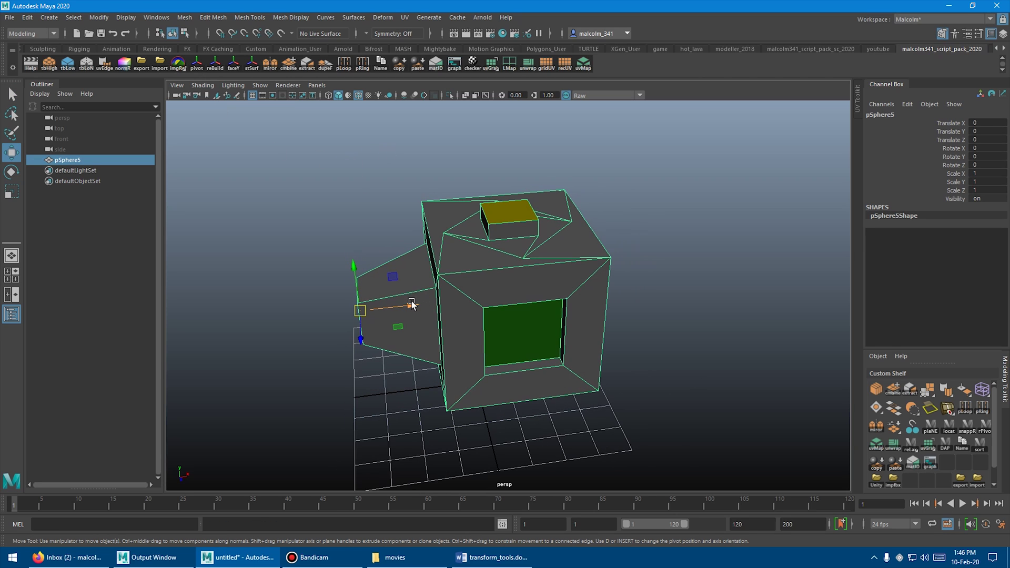
drag(413, 304, 482, 292)
key(ctrl+z)
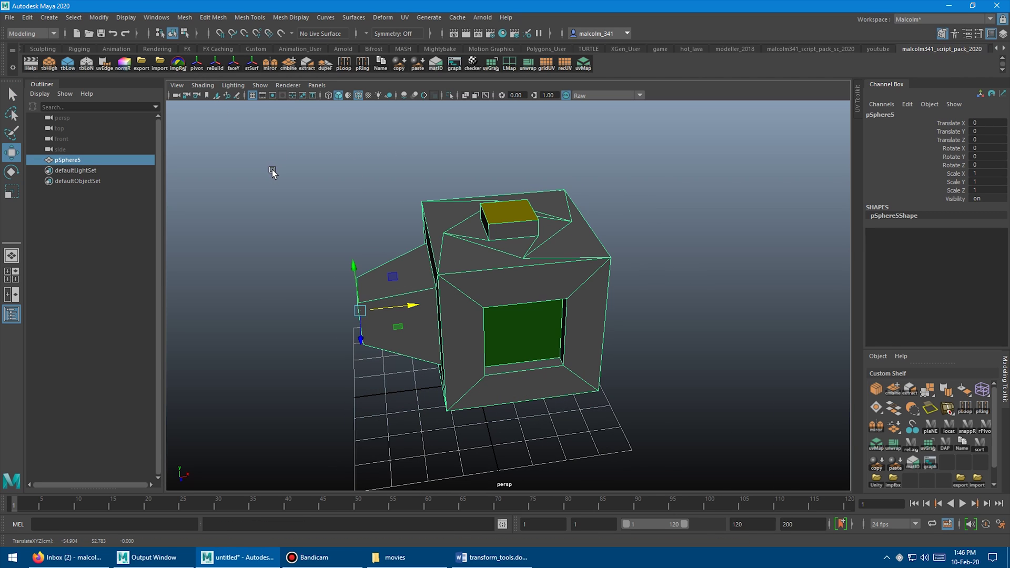
Move the pivot to the cube's bottom front corner vertex away from the protrusion, and try a move that is undone.
alt+drag(360, 179, 392, 149)
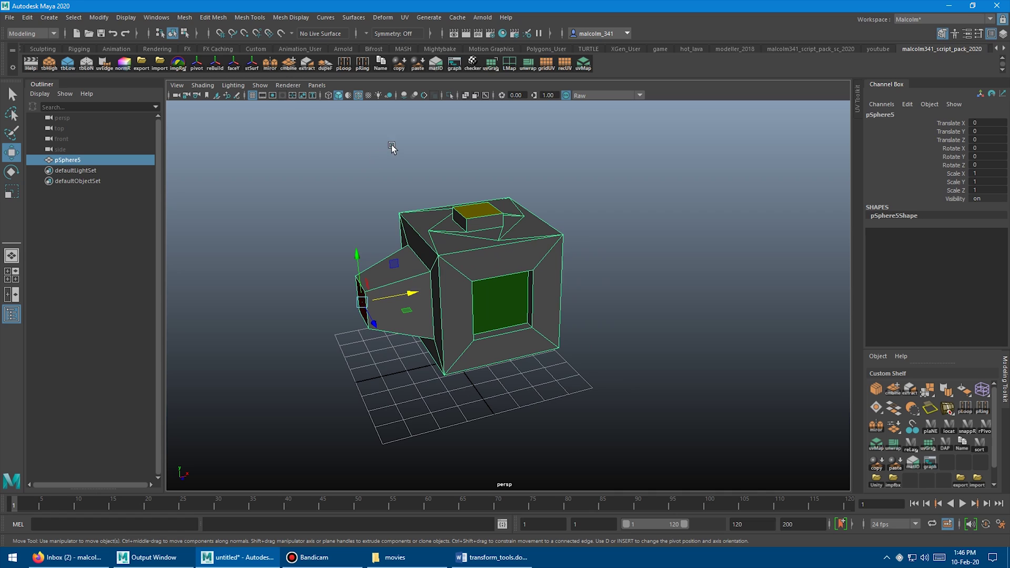
right_click(392, 149)
right_drag(393, 149, 349, 147)
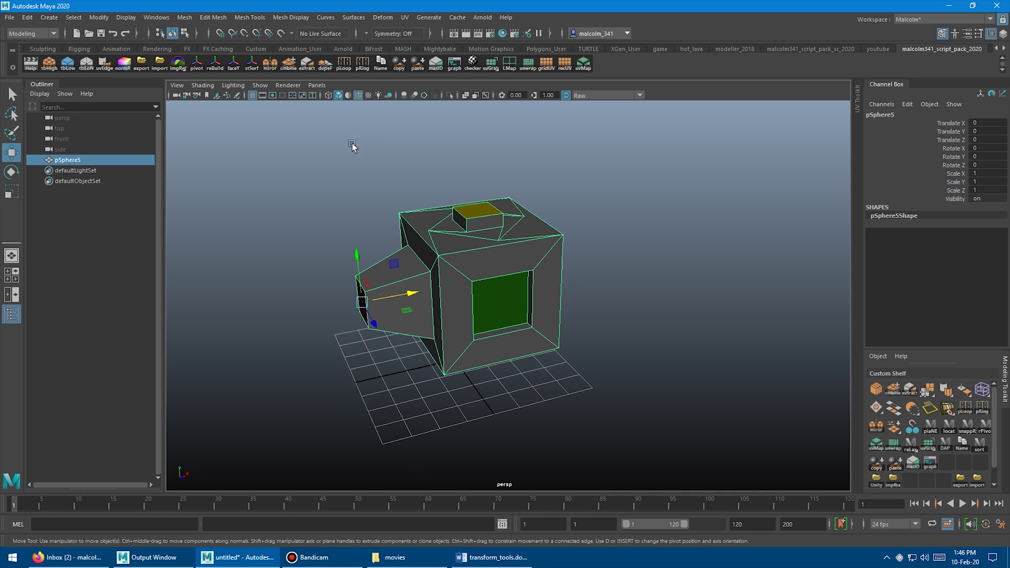
click(560, 352)
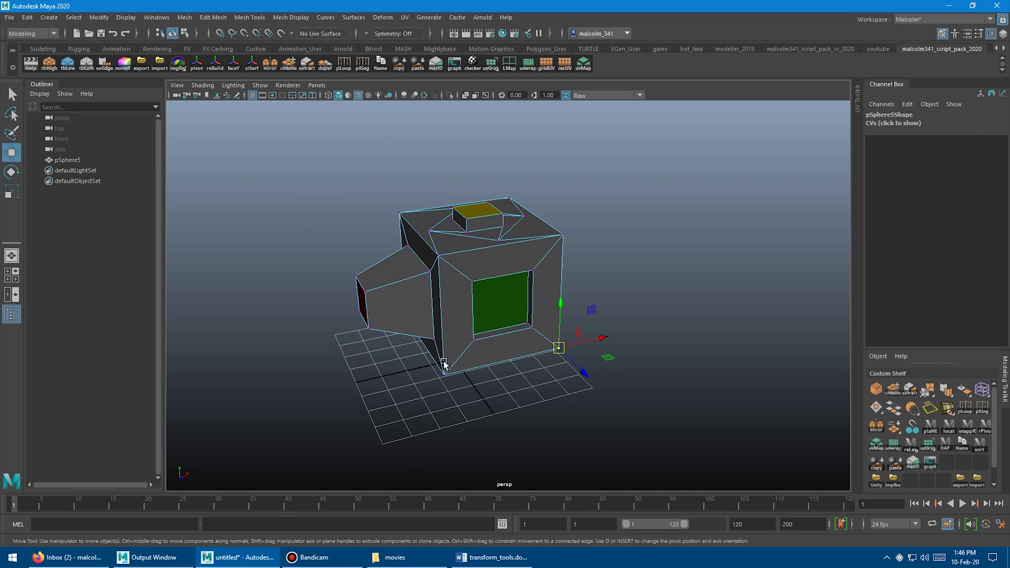
click(196, 68)
alt+drag(348, 202, 314, 208)
middle_drag(559, 378, 455, 406)
key(ctrl+z)
Snap the pivot manually to the cube's bottom front corner vertex.
alt+drag(341, 359, 405, 358)
alt+middle_drag(405, 358, 335, 325)
mouse_move(334, 325)
alt+mouse_down()
mouse_move(356, 328)
mouse_move(315, 334)
mouse_move(346, 334)
alt+mouse_up()
key(d)
key(v)
middle_drag(565, 234, 532, 312)
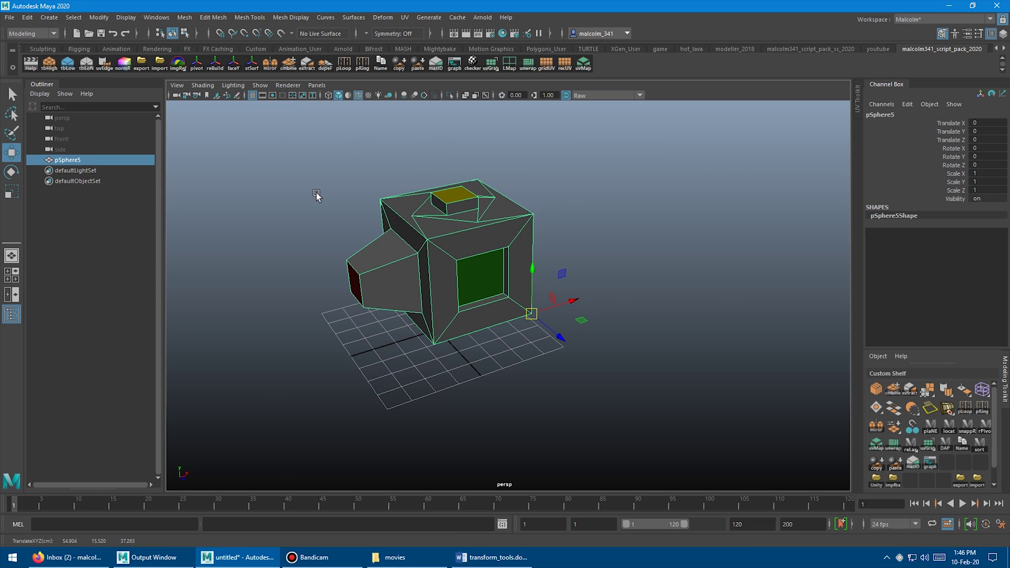
Select the face on the cube's underside and move the pivot to its centre.
alt+drag(316, 193, 434, 201)
right_drag(434, 199, 436, 228)
click(453, 283)
mouse_move(362, 264)
alt+mouse_down()
mouse_move(363, 283)
mouse_move(358, 271)
alt+mouse_up()
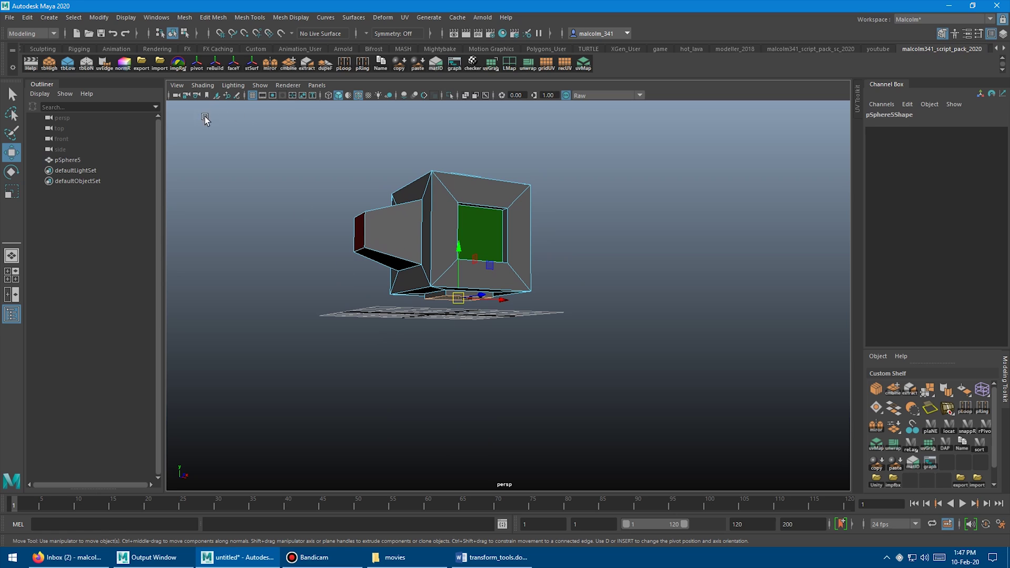
click(197, 64)
Snap the object by its underside pivot to the centre of the grid and inspect the base from below.
alt+drag(285, 178, 289, 197)
key(x)
drag(459, 276, 437, 330)
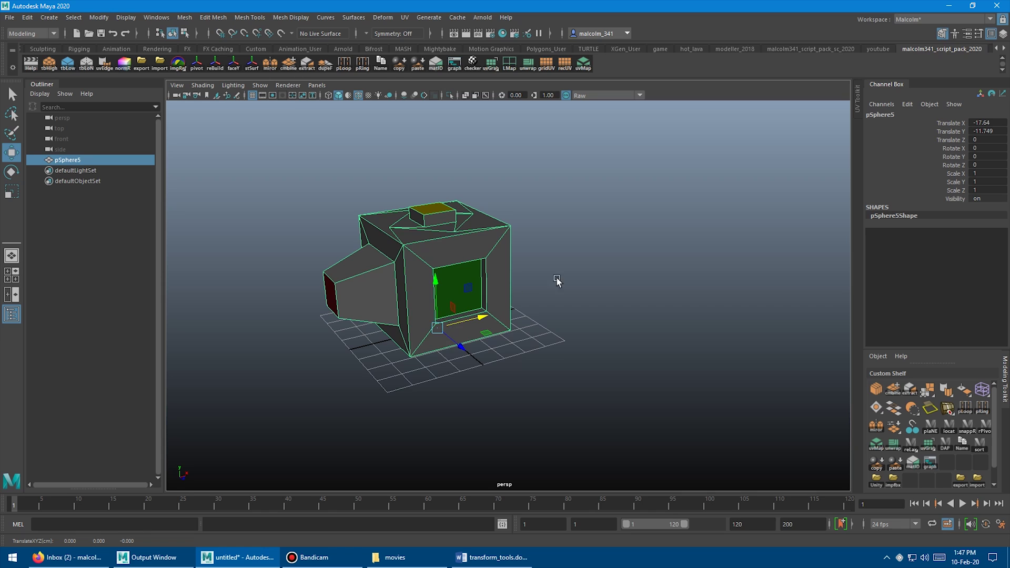
alt+drag(555, 279, 523, 252)
alt+drag(274, 247, 291, 269)
alt+right_drag(290, 270, 505, 268)
alt+drag(505, 269, 475, 247)
alt+drag(312, 336, 293, 310)
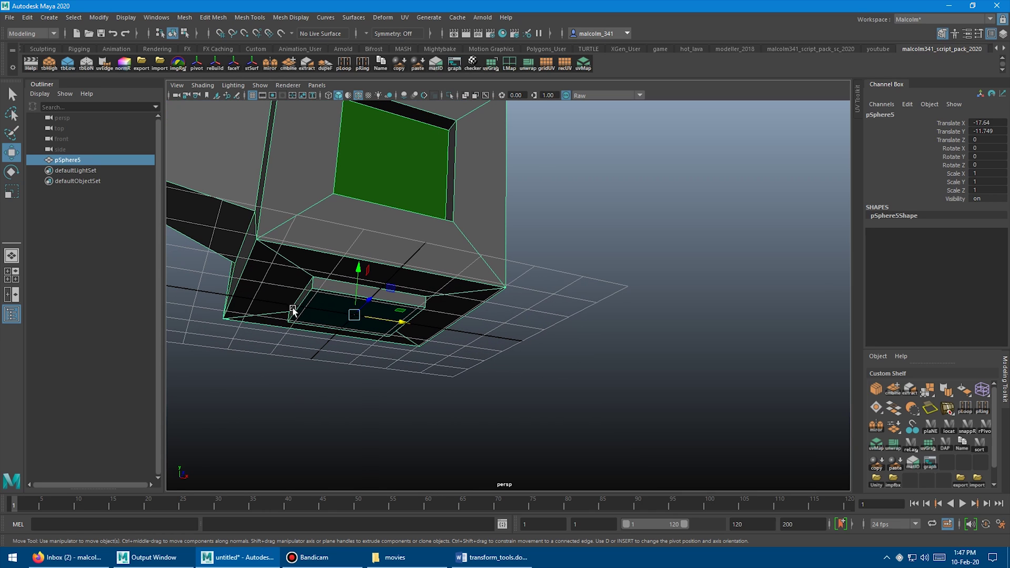
alt+drag(398, 190, 456, 174)
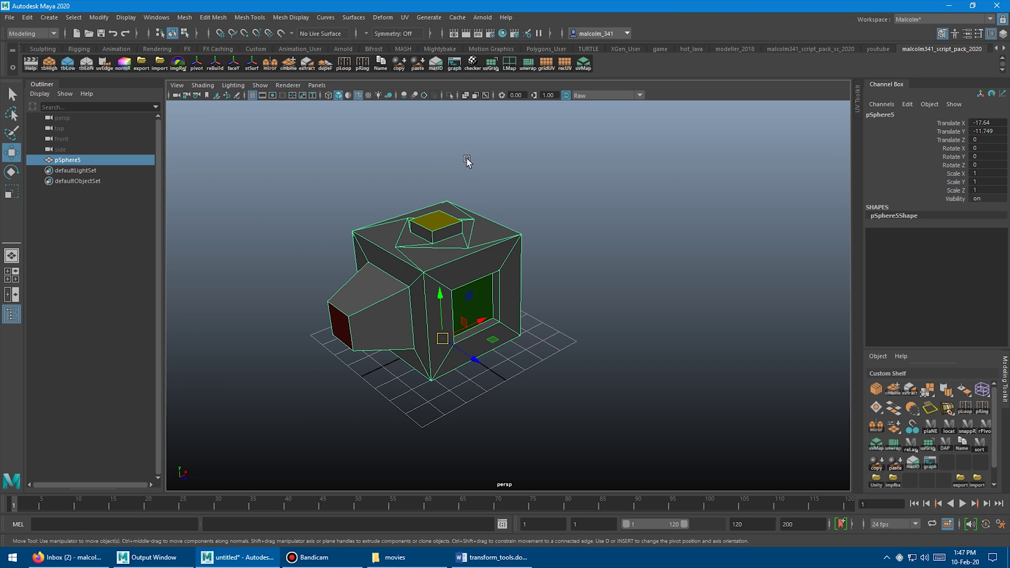
Reset the pivot to the centre of the whole object.
alt+drag(467, 162, 427, 240)
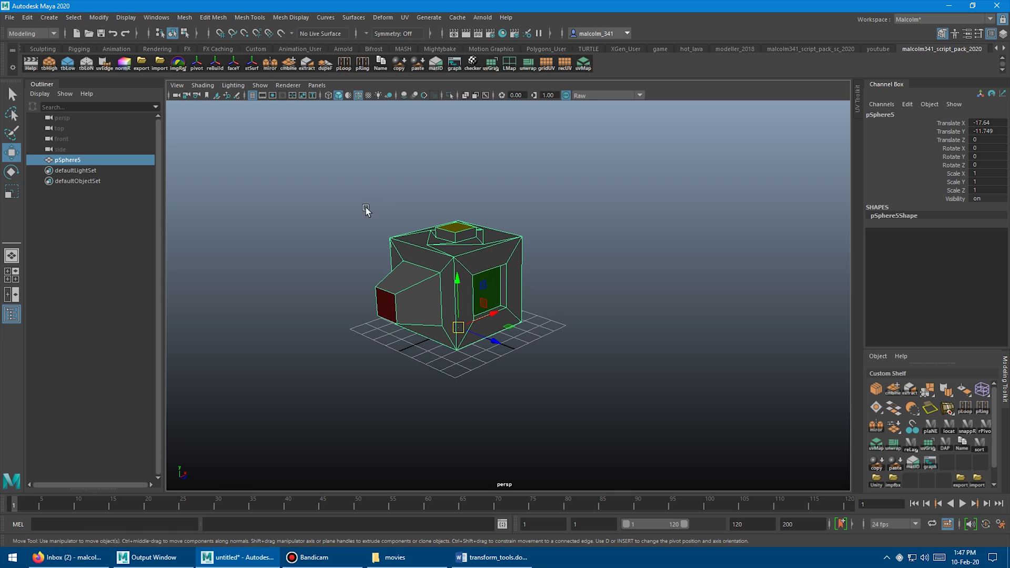
click(196, 64)
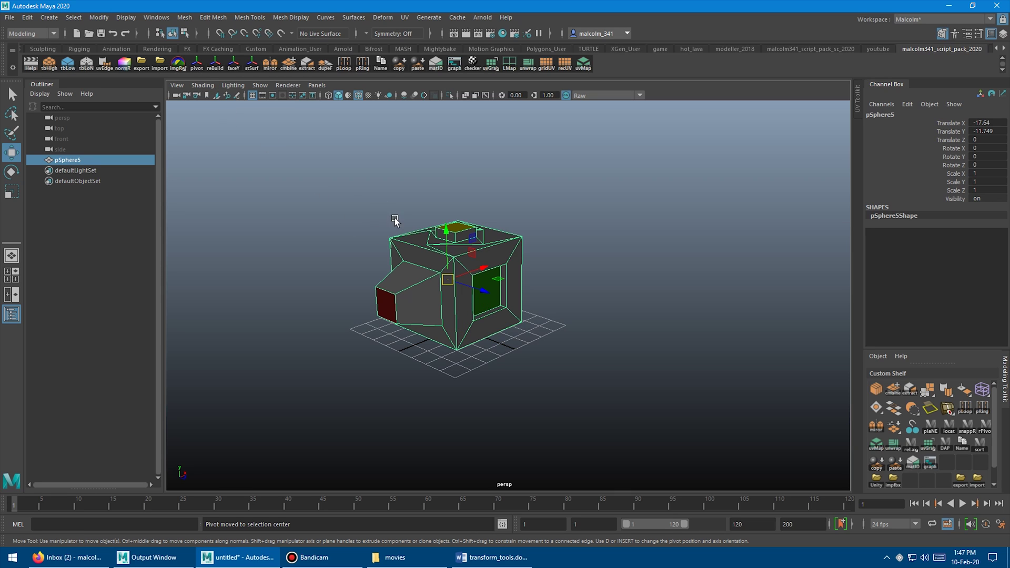
alt+drag(395, 221, 402, 199)
Move the pivot off-centre using selected components, then return it to the object's centre.
right_drag(399, 194, 358, 194)
drag(348, 230, 310, 137)
click(197, 68)
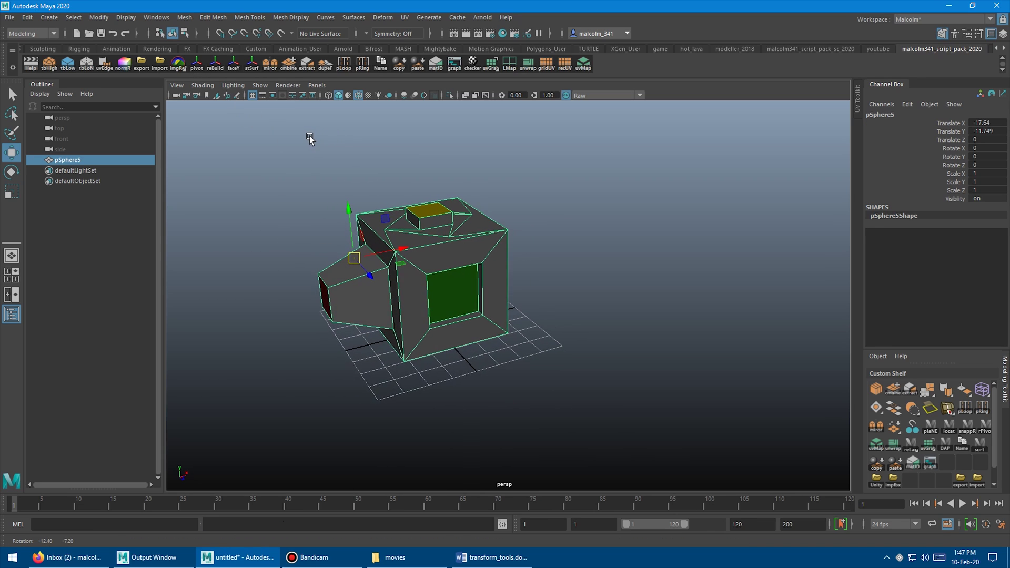
click(198, 63)
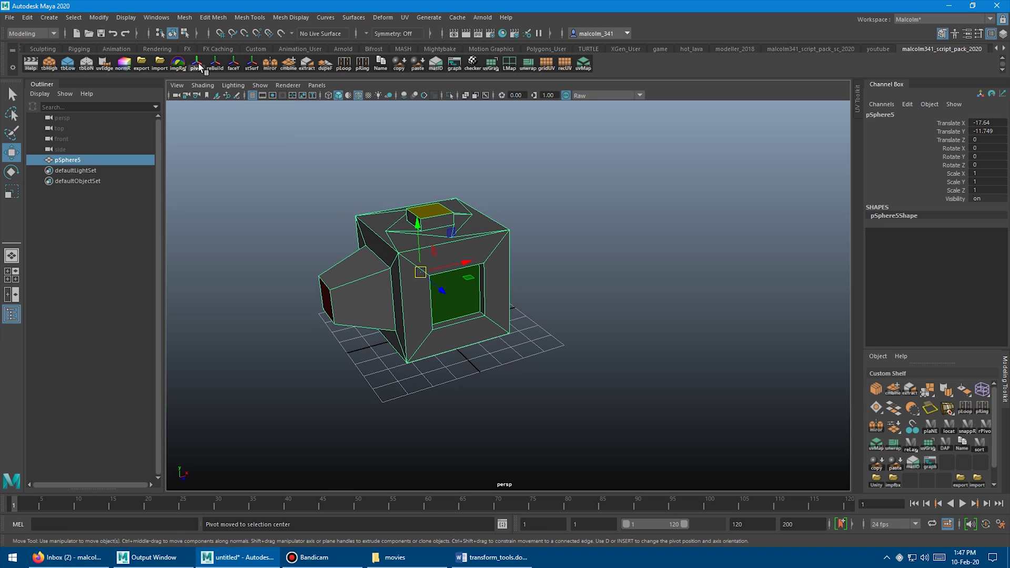
alt+drag(417, 192, 568, 149)
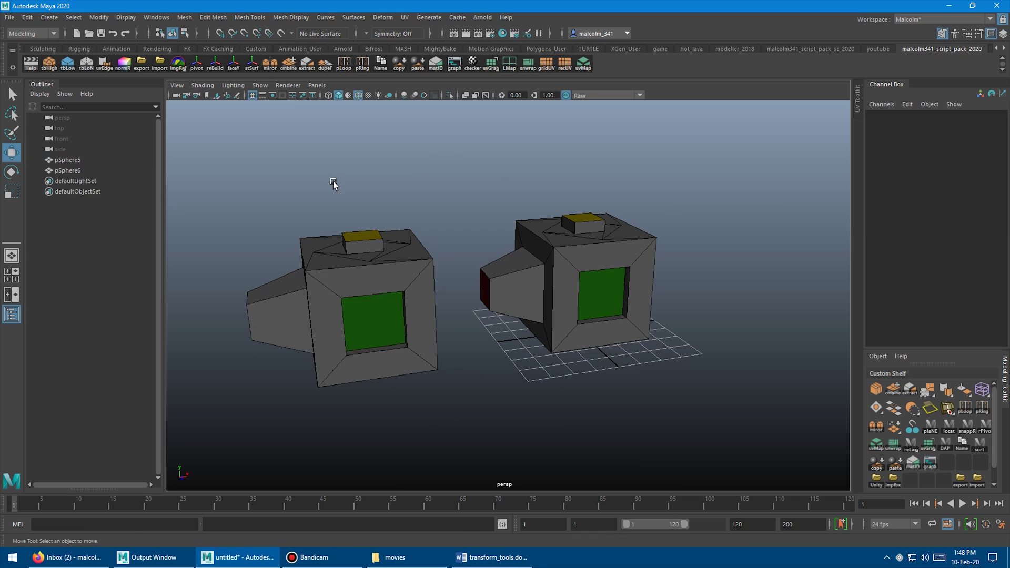
Move pSphere5's pivot to the midpoint between pSphere5 and pSphere6, then try moving pSphere5 and undo it.
alt+drag(362, 185, 408, 172)
alt+middle_drag(408, 172, 395, 164)
alt+right_drag(396, 164, 422, 184)
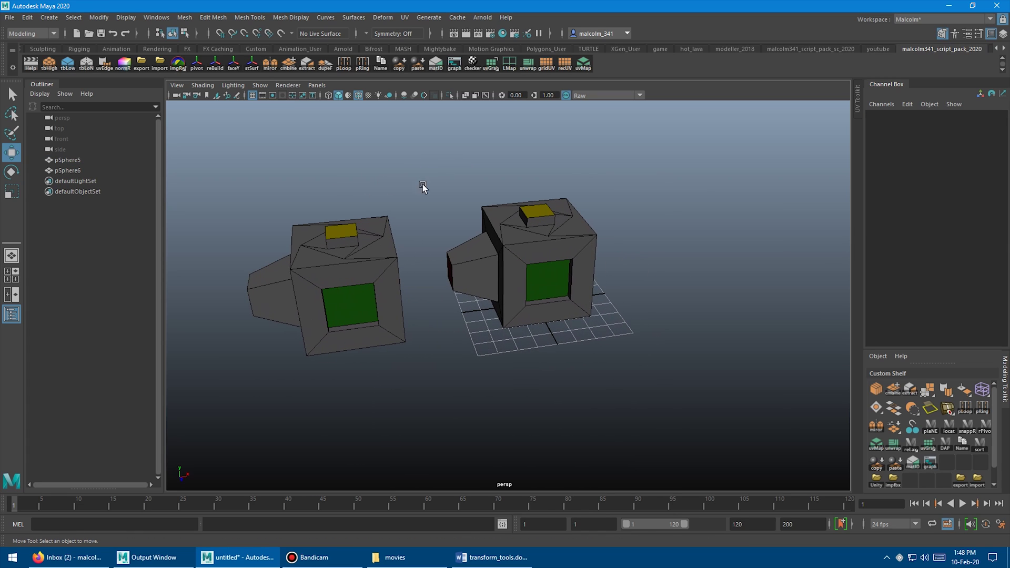
click(506, 220)
shift+click(373, 242)
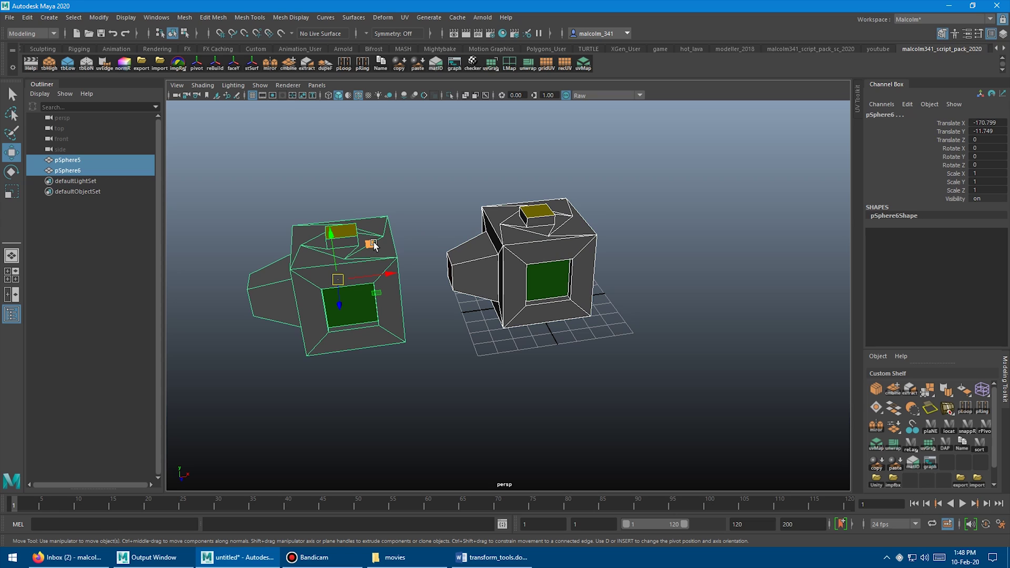
click(197, 64)
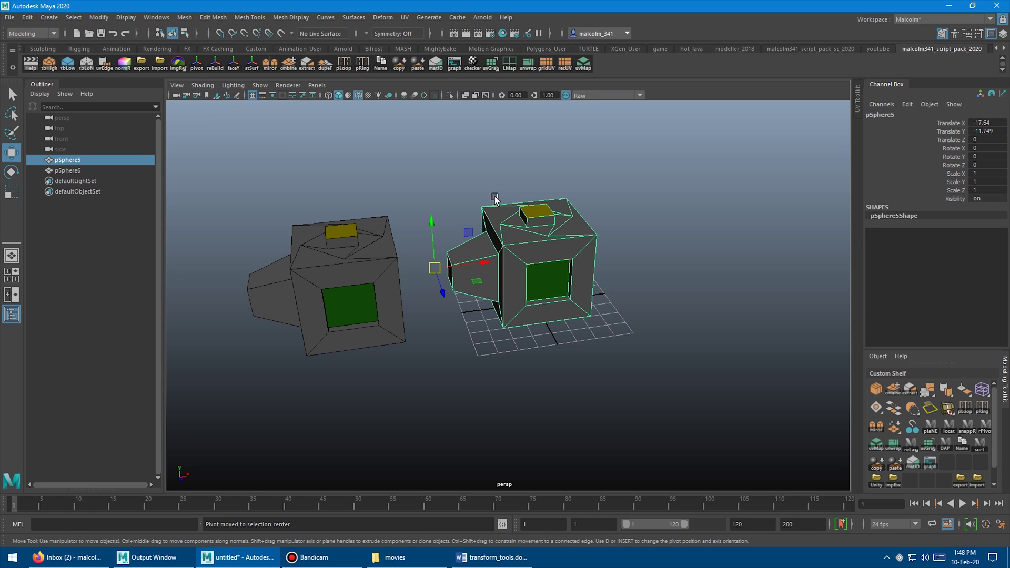
drag(477, 281, 470, 236)
key(ctrl+z)
Select pSphere6 first and add pSphere5, then move pSphere6's pivot to the midpoint between the two objects.
click(367, 266)
mouse_move(490, 202)
alt+mouse_down()
mouse_move(516, 190)
mouse_move(510, 196)
alt+mouse_up()
shift+click(517, 246)
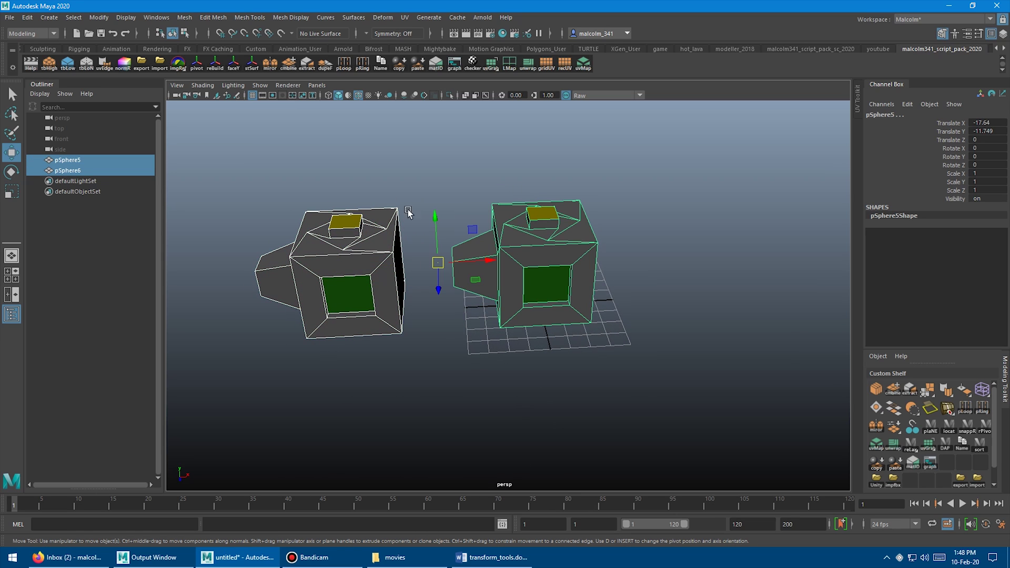
click(197, 64)
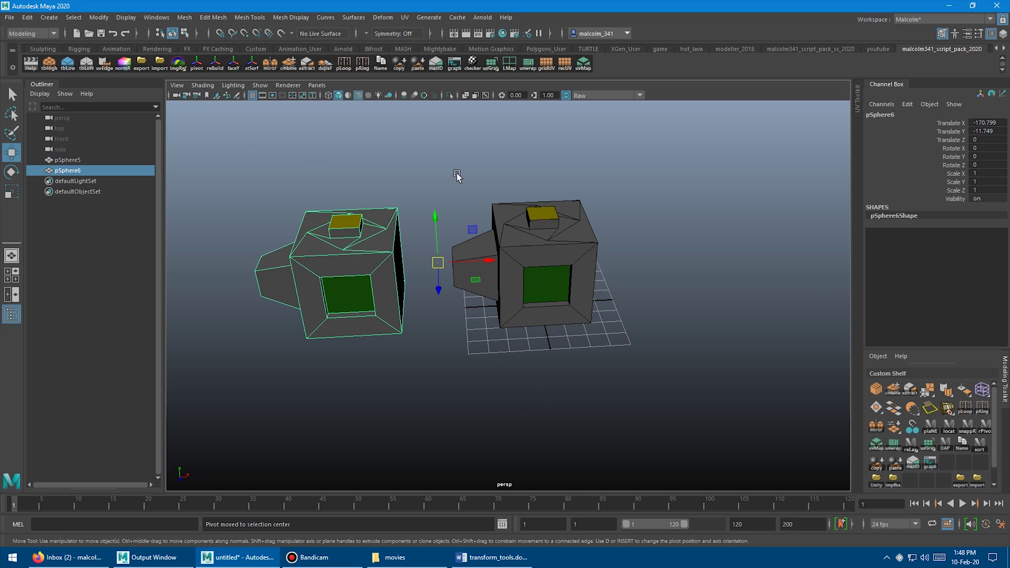
Select each object in turn to check its pivot, and raise pSphere5 to a Translate Y of about 15.84.
click(541, 232)
click(354, 227)
click(561, 225)
drag(436, 215, 374, 231)
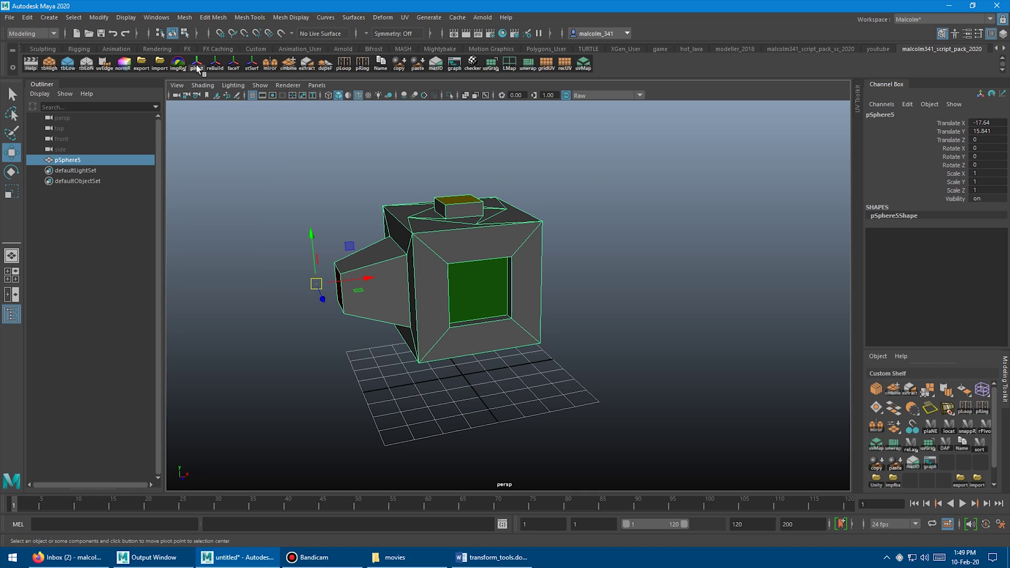
Return pSphere5's pivot to the centre of the object.
click(197, 64)
alt+middle_drag(335, 155, 319, 161)
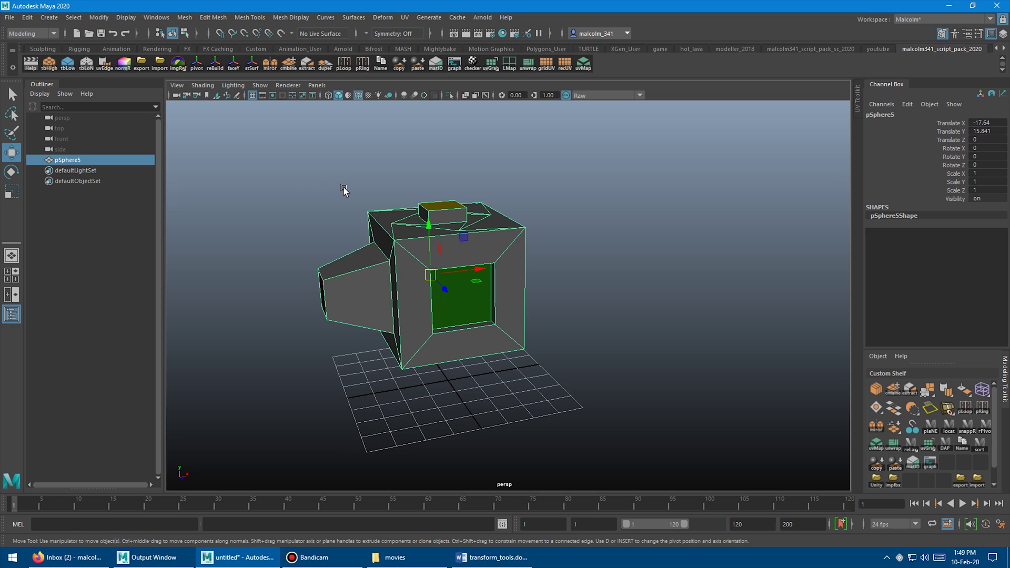
alt+drag(447, 178, 453, 203)
Rotate pSphere5 freely to about 21.3 in X, -15.7 in Y and -52.3 in Z.
key(e)
drag(444, 261, 437, 327)
alt+drag(642, 187, 589, 194)
scroll(592, 191, up, 3)
Freeze pSphere5's transformations and activate the Move tool to check its pivot axes.
click(101, 17)
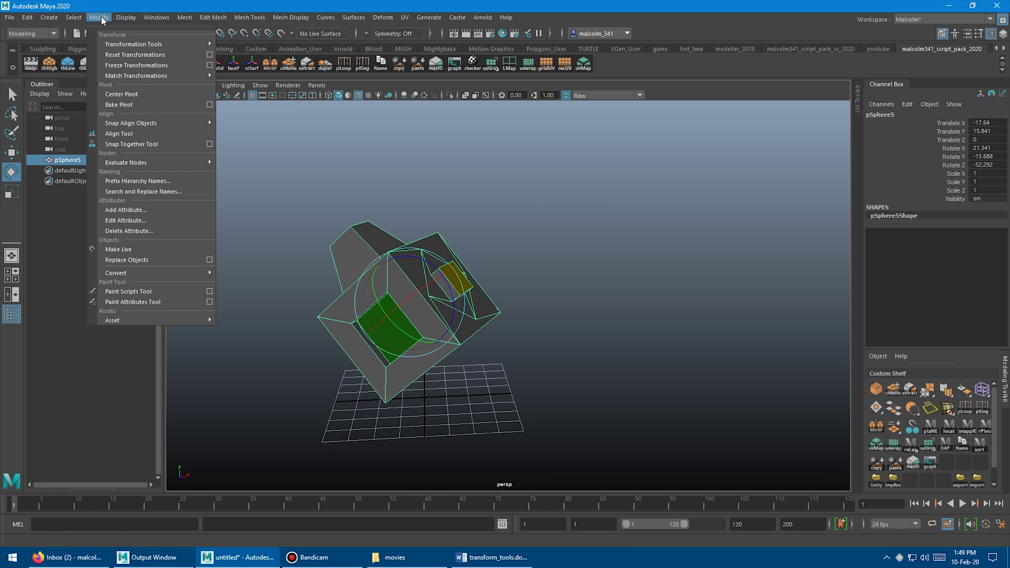
click(136, 67)
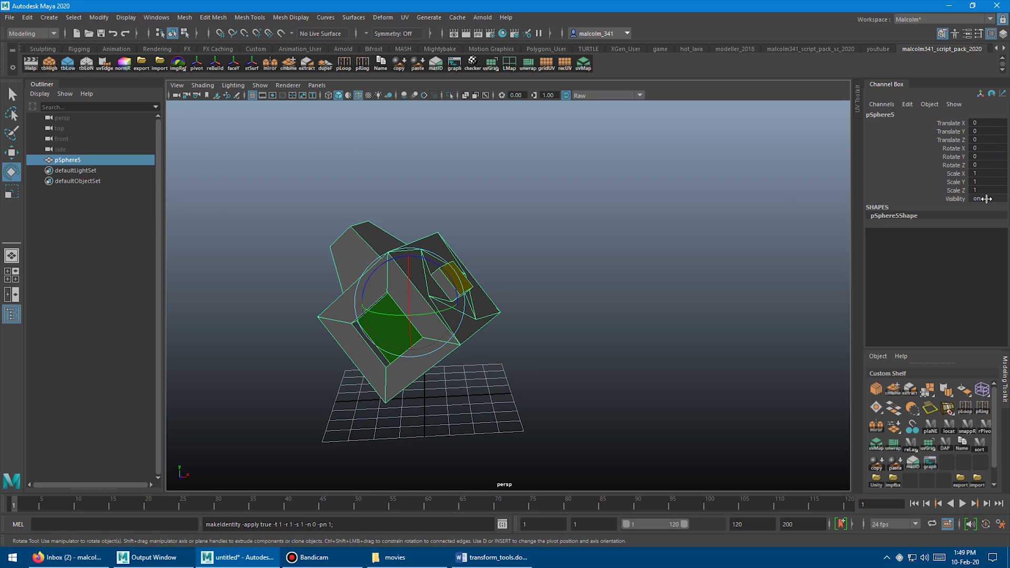
alt+drag(601, 160, 459, 203)
key(w)
key(ctrl+z)
alt+drag(546, 197, 562, 185)
key(w)
mouse_move(563, 186)
mouse_down()
mouse_move(527, 174)
mouse_move(569, 191)
mouse_move(520, 191)
mouse_move(516, 264)
mouse_move(520, 203)
mouse_move(459, 192)
mouse_move(565, 181)
mouse_up()
key(w)
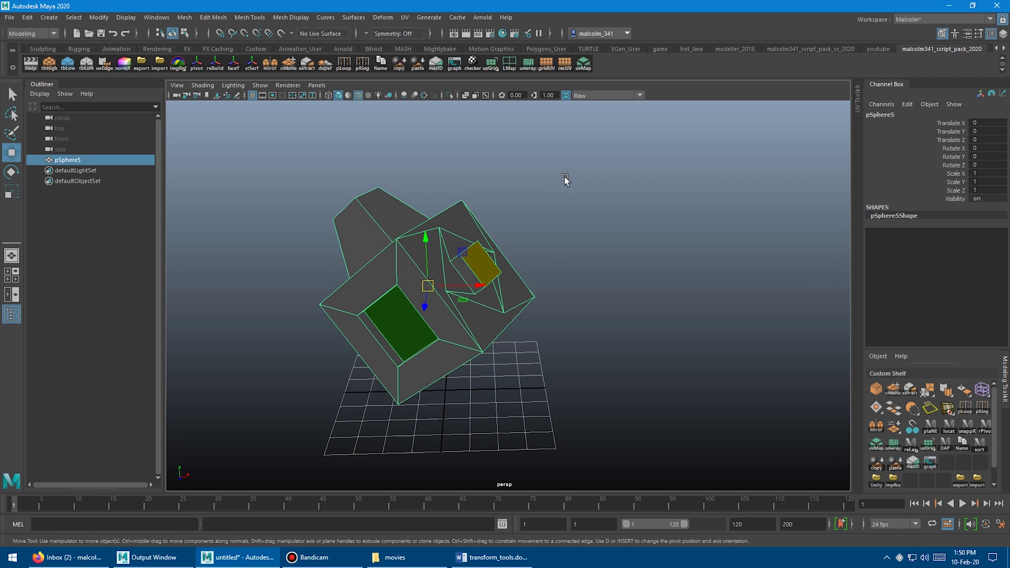
Try moving end vertices of pSphere5's tall protrusion along world X and freely, undo both moves, and return to object mode.
right_drag(541, 190, 481, 193)
alt+drag(476, 192, 440, 212)
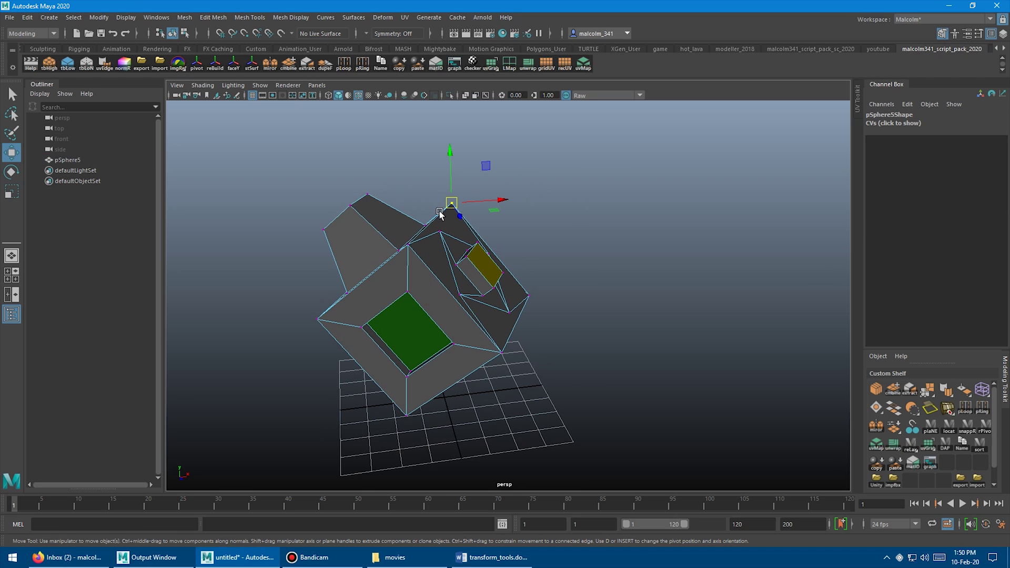
shift+drag(335, 210, 332, 218)
alt+drag(342, 227, 407, 294)
drag(440, 216, 481, 218)
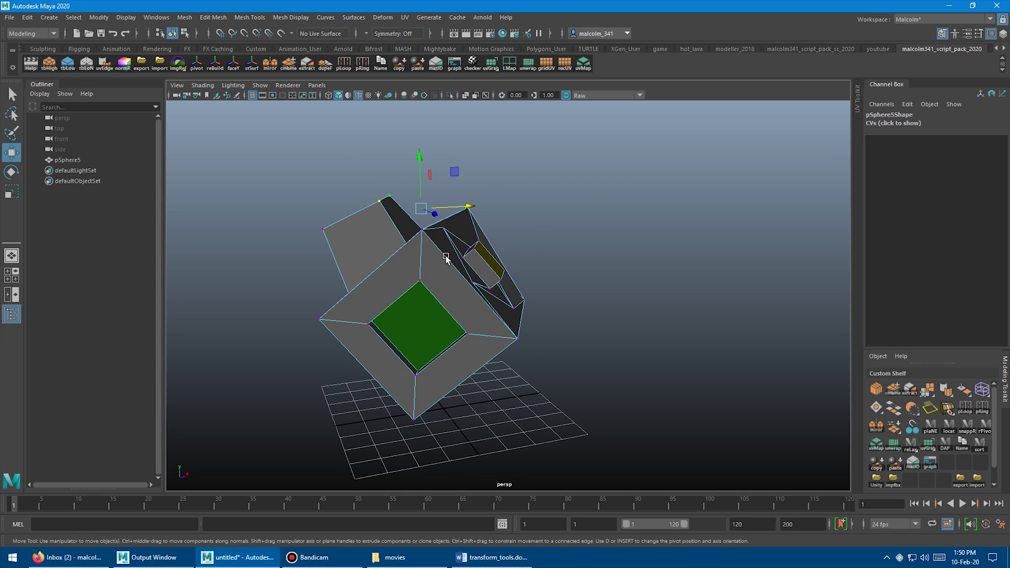
middle_drag(436, 263, 410, 236)
key(ctrl+z)
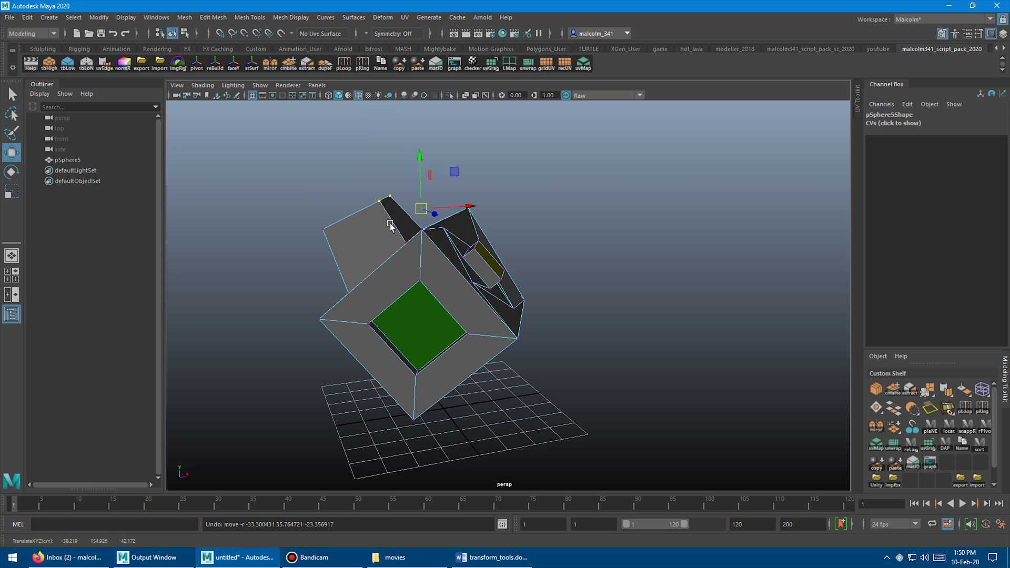
key(ctrl+z)
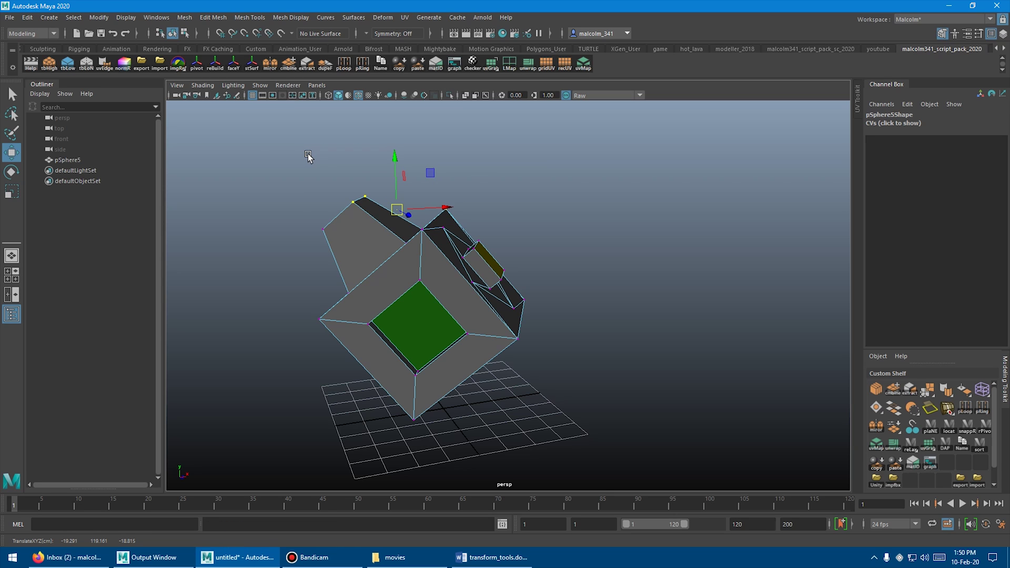
alt+drag(321, 160, 401, 206)
key(F8)
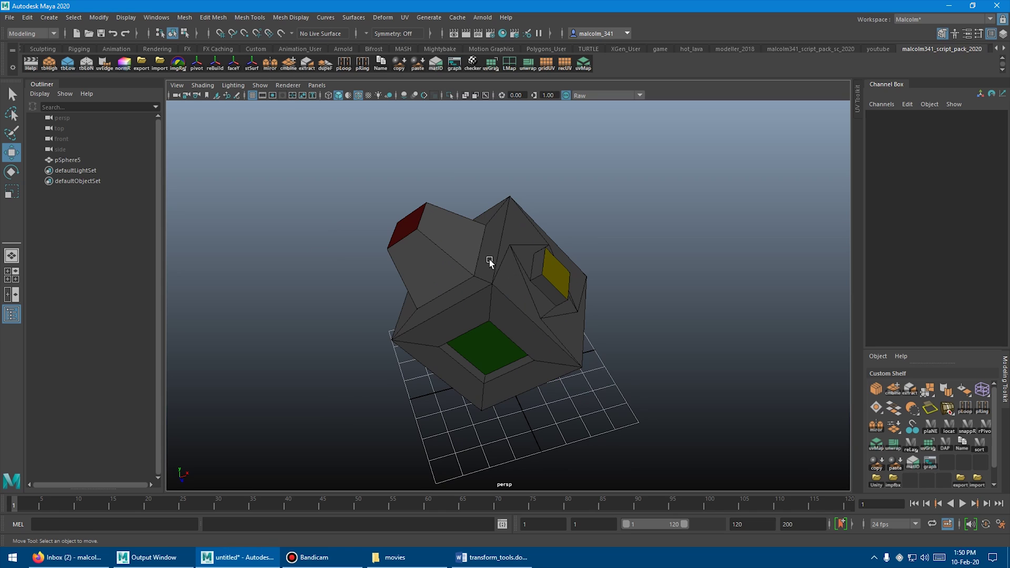
Select pSphere5, try a free move and a rotation about its Z axis, and undo both.
click(489, 261)
alt+drag(424, 245, 543, 313)
middle_drag(542, 322, 551, 258)
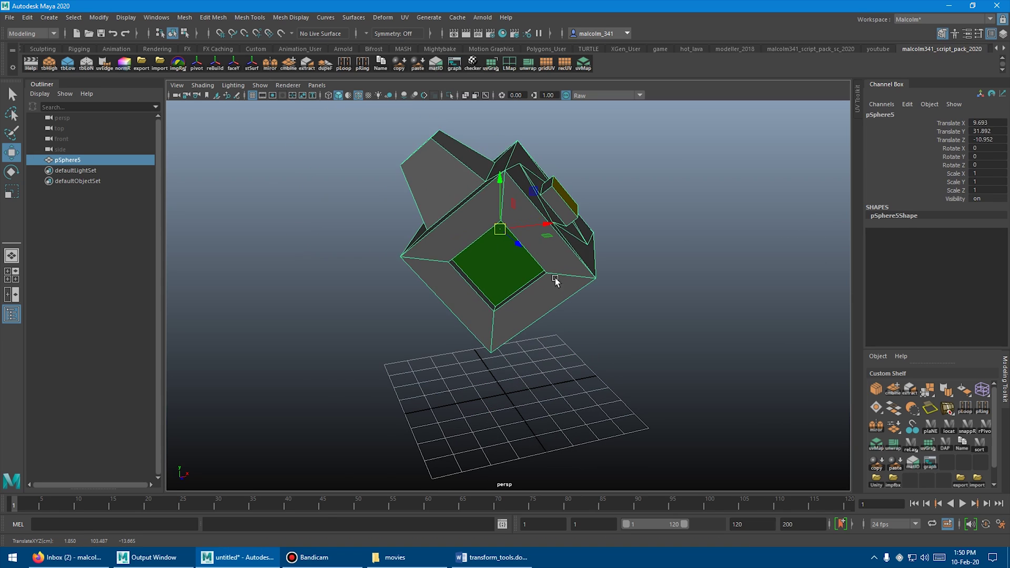
key(ctrl+z)
alt+drag(590, 293, 600, 275)
key(e)
drag(475, 249, 509, 300)
key(ctrl+z)
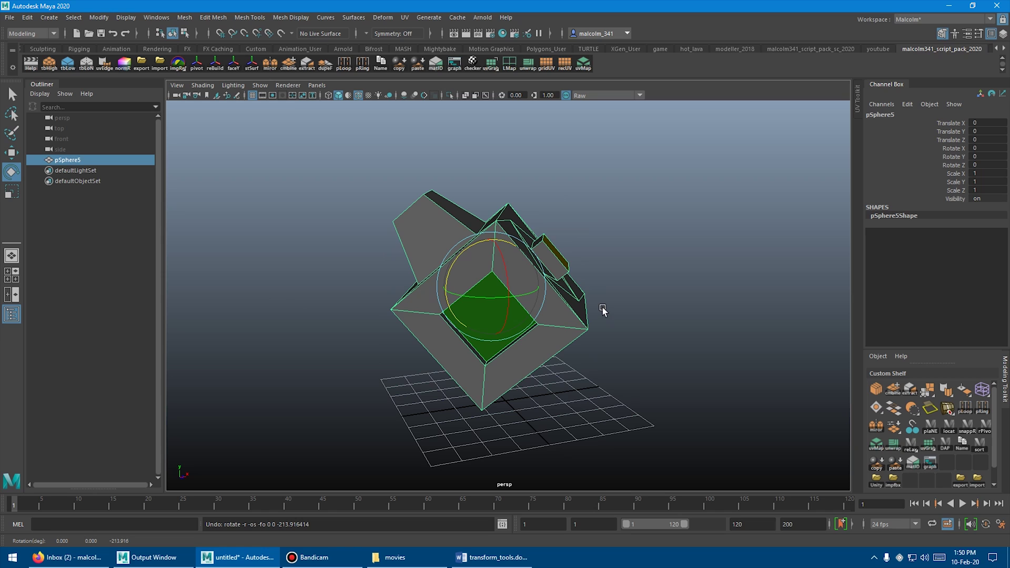
Place and align pSphere5's pivot on the red face by editing the pivot with the Move tool.
alt+drag(631, 295, 618, 275)
alt+middle_drag(617, 276, 576, 241)
alt+drag(576, 241, 596, 239)
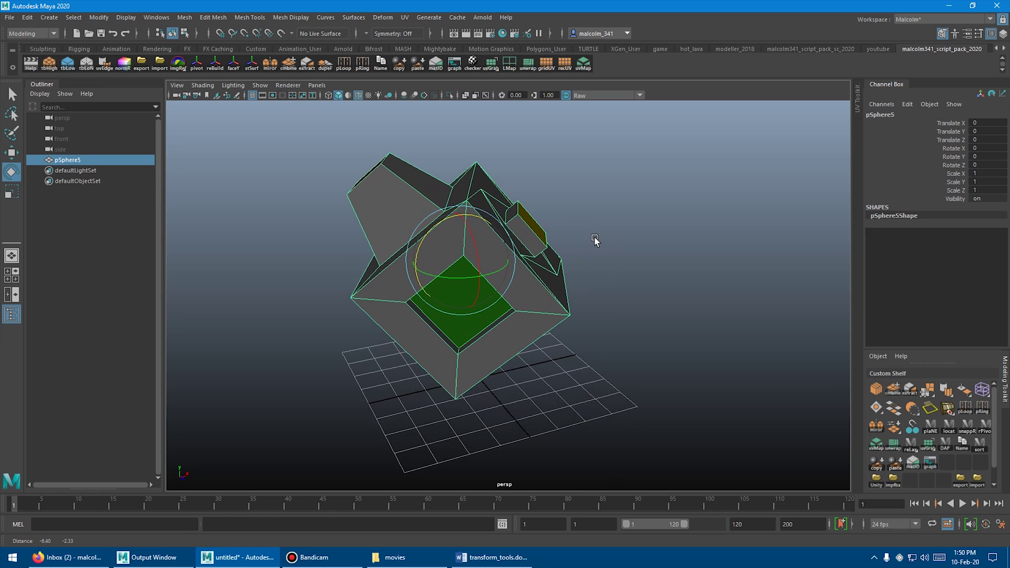
alt+right_drag(595, 238, 607, 247)
alt+middle_drag(607, 248, 620, 261)
alt+right_drag(621, 262, 612, 260)
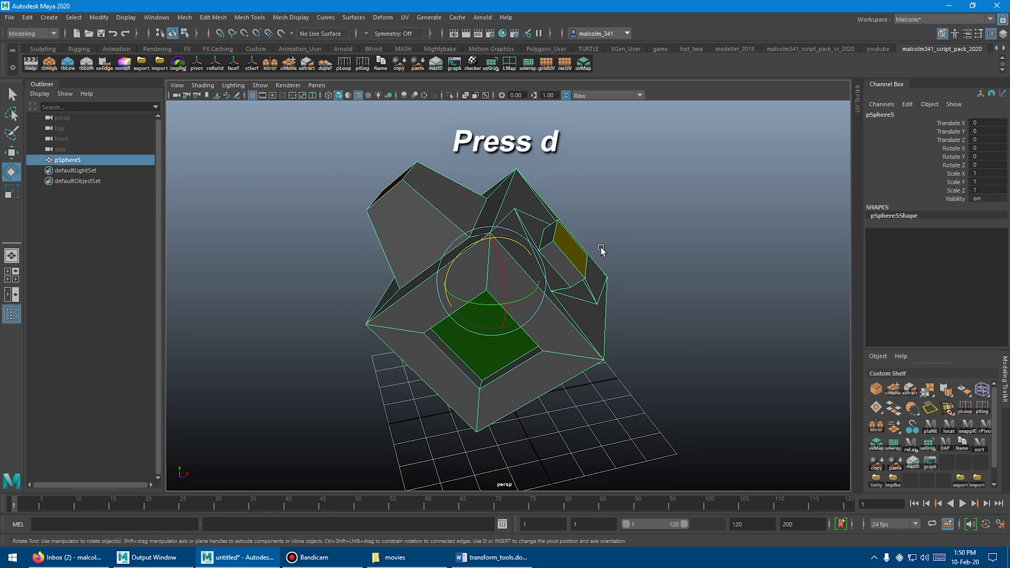
key(w)
alt+drag(598, 247, 467, 215)
key(d)
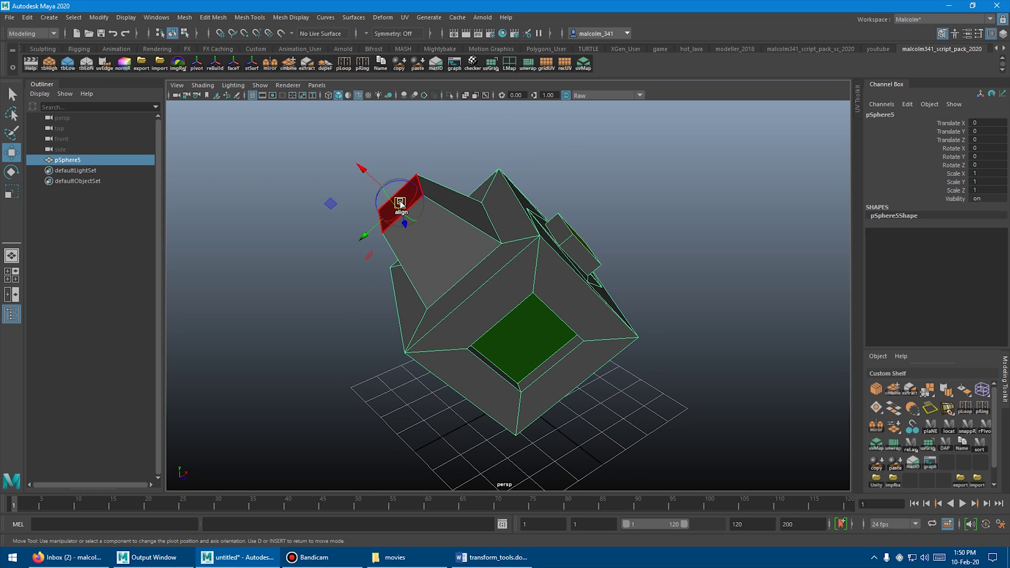
Try sliding only the pivot along its aligned axis into the red-faced protrusion, and undo it.
alt+drag(479, 240, 501, 220)
alt+right_drag(500, 220, 461, 227)
alt+middle_drag(503, 234, 518, 287)
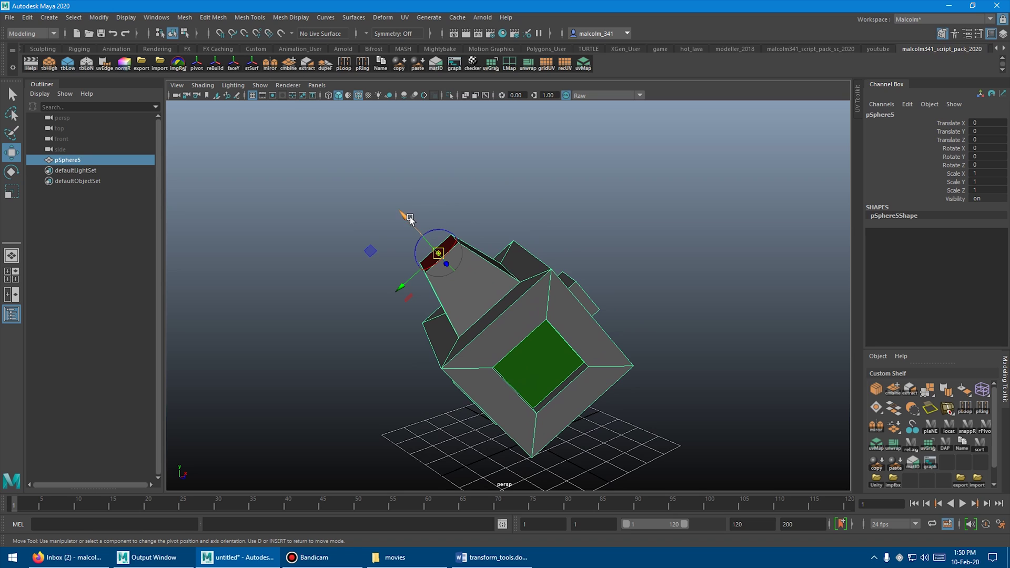
drag(403, 214, 392, 203)
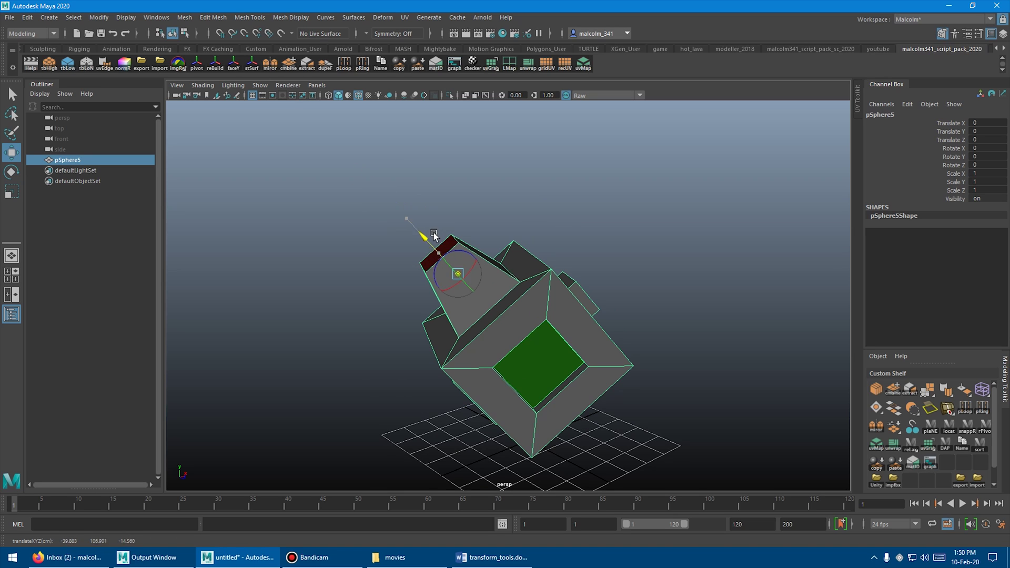
key(ctrl+z)
Leave pivot editing, move pSphere5 outward along the red face's axis to about -21.02 in X and -9.65 in Z, and undo it.
alt+drag(504, 256, 477, 255)
key(d)
drag(412, 217, 355, 200)
mouse_move(506, 295)
alt+mouse_down()
mouse_move(477, 288)
mouse_move(488, 293)
alt+mouse_up()
alt+drag(543, 221, 463, 221)
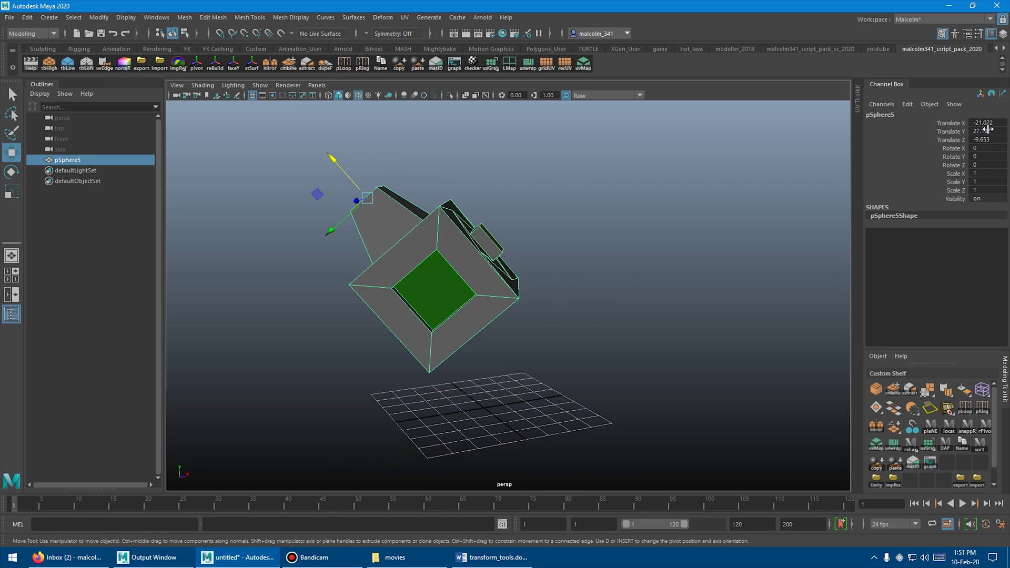
alt+drag(627, 192, 559, 221)
key(ctrl+z)
Deselect and reselect pSphere5, try moving it upward along the world Y axis, and undo it.
click(560, 221)
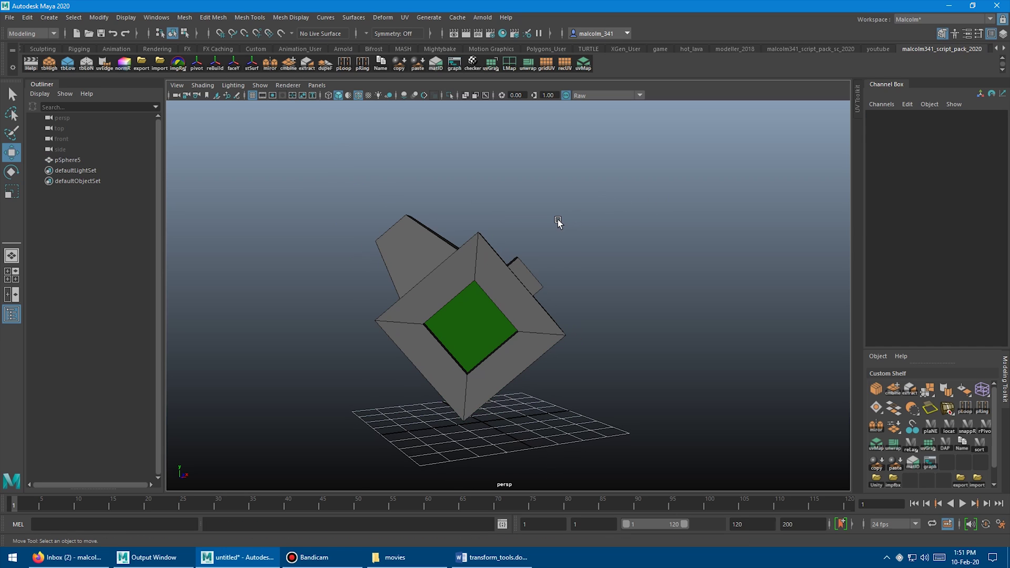
click(457, 266)
alt+drag(508, 243, 553, 248)
drag(428, 209, 425, 184)
key(ctrl+z)
alt+drag(457, 250, 514, 254)
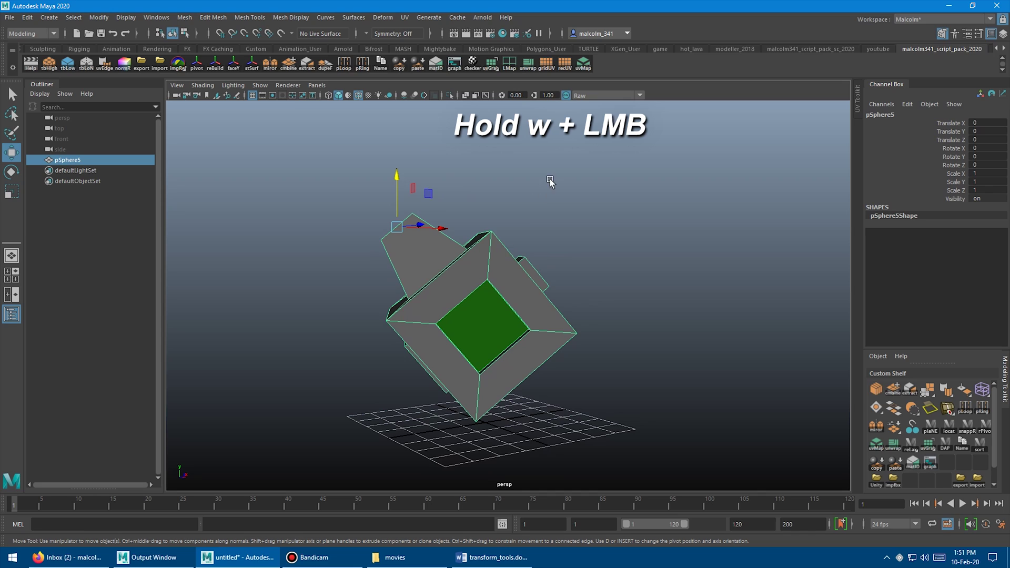
Switch the Move tool from World to the object's own pivot axes and move pSphere5 to about -12.435, 16.085, -5.71.
key(w)
click(550, 181)
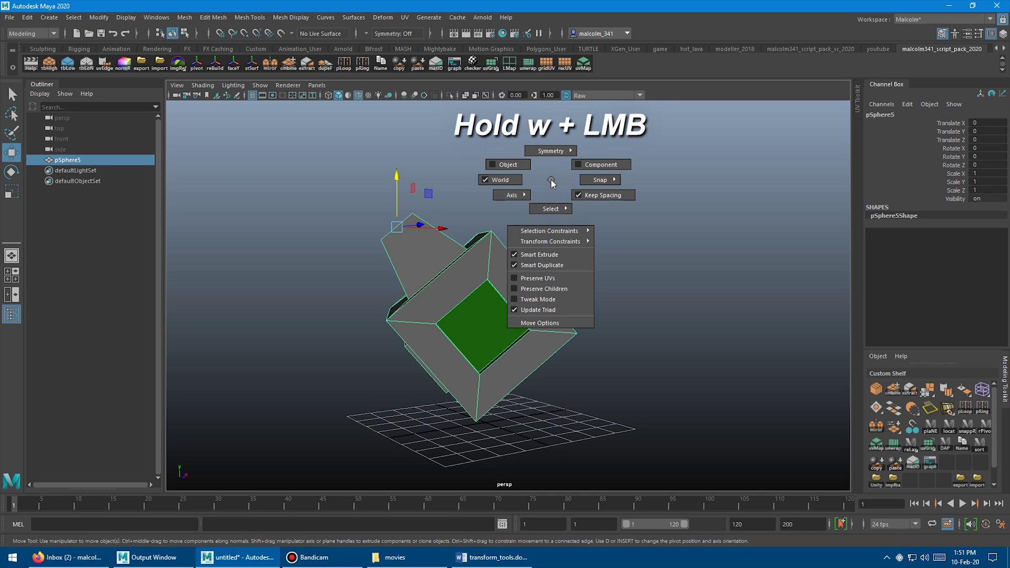
mouse_move(528, 196)
mouse_down()
mouse_move(504, 204)
mouse_move(544, 204)
mouse_up()
drag(375, 198, 353, 147)
Check the Move tool's axes on the protrusion's end vertices, return to object mode, and reselect pSphere5.
right_drag(427, 183, 380, 184)
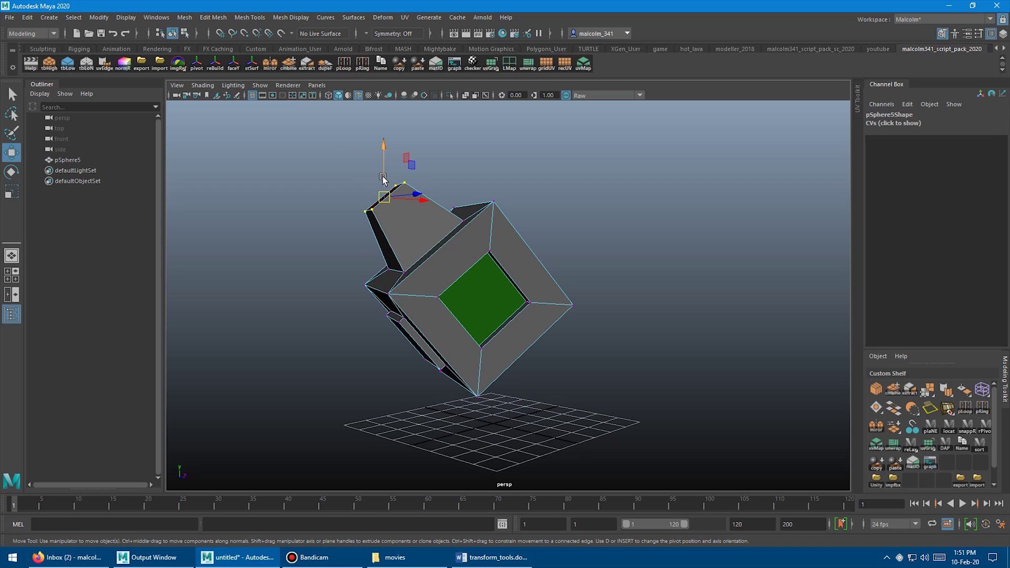
alt+drag(517, 197, 516, 213)
mouse_move(377, 205)
mouse_down()
mouse_move(376, 184)
mouse_move(376, 202)
mouse_up()
alt+drag(536, 247, 461, 233)
right_drag(461, 230, 490, 213)
click(515, 213)
click(451, 228)
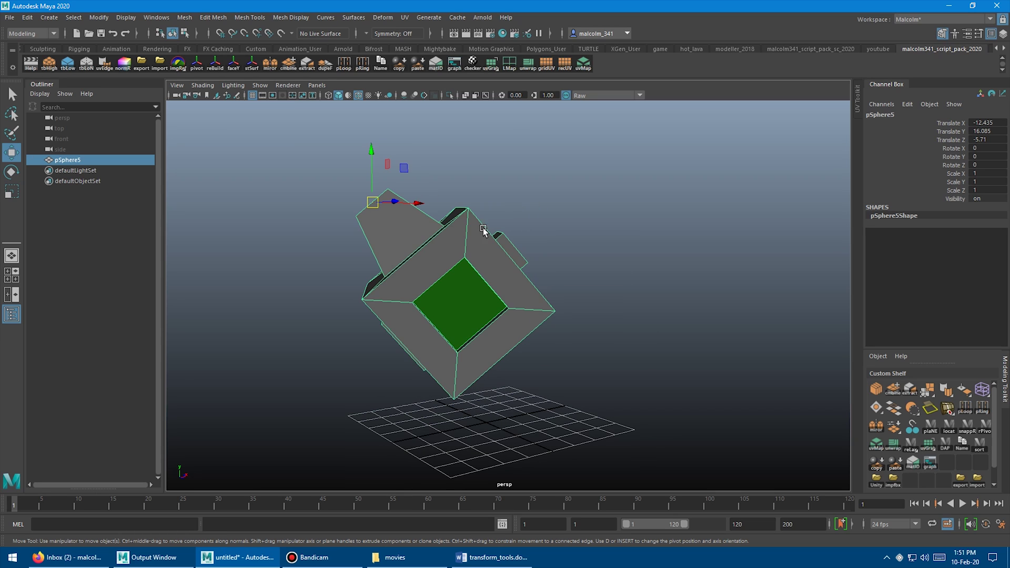
Place and align pSphere5's pivot on the yellow face by editing the pivot.
alt+drag(482, 228, 520, 214)
alt+drag(583, 221, 556, 217)
scroll(554, 216, up, 3)
key(d)
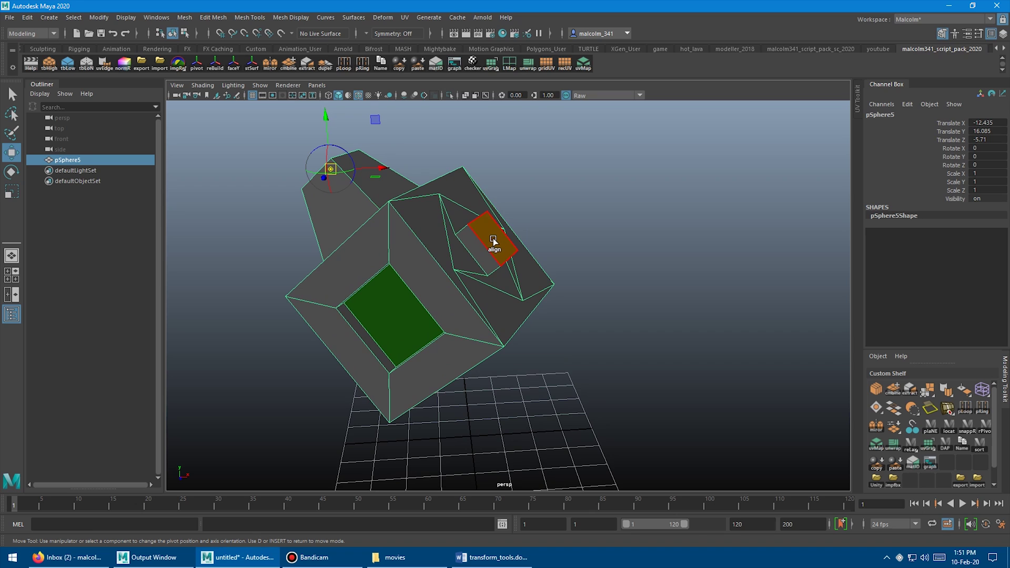
key(d)
Move pSphere5 along the yellow face's axis to about 8.535, 36.151, 5.147, and reselect it to check the axes.
middle_drag(576, 268, 604, 219)
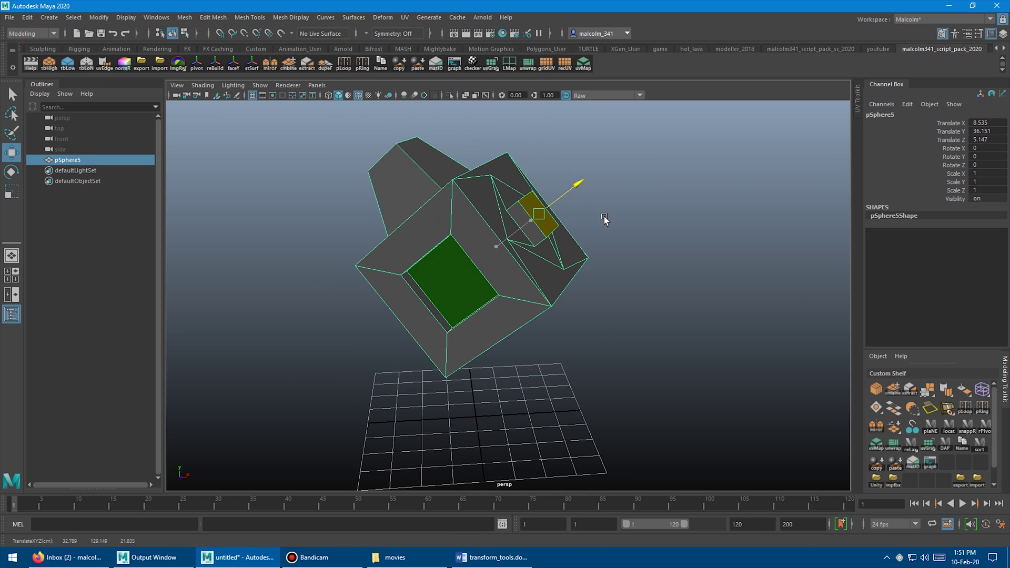
click(631, 238)
click(544, 243)
mouse_move(559, 263)
alt+mouse_down()
mouse_move(578, 286)
mouse_move(447, 266)
mouse_move(561, 253)
alt+mouse_up()
alt+right_drag(562, 252, 456, 264)
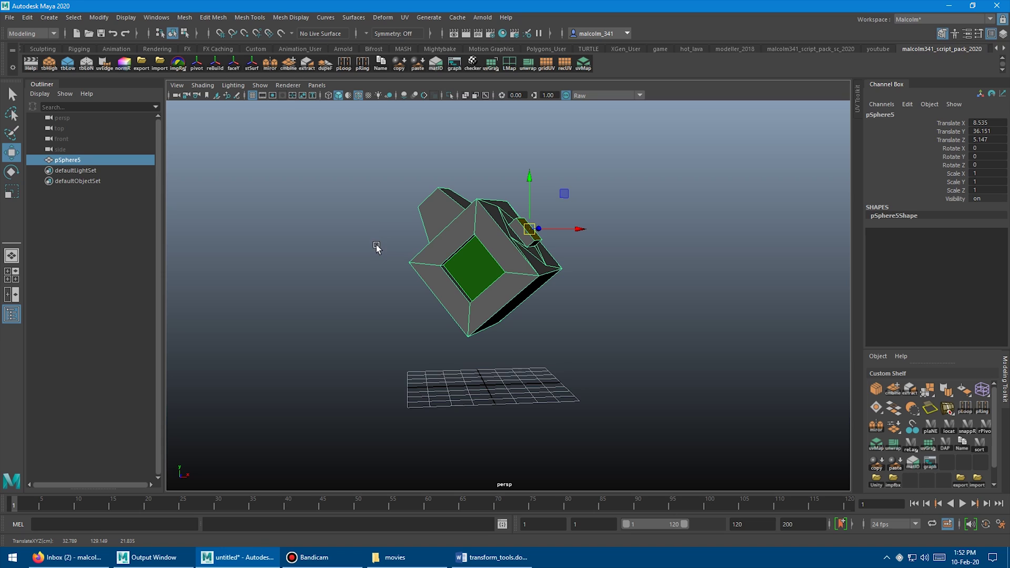
alt+right_drag(377, 248, 400, 215)
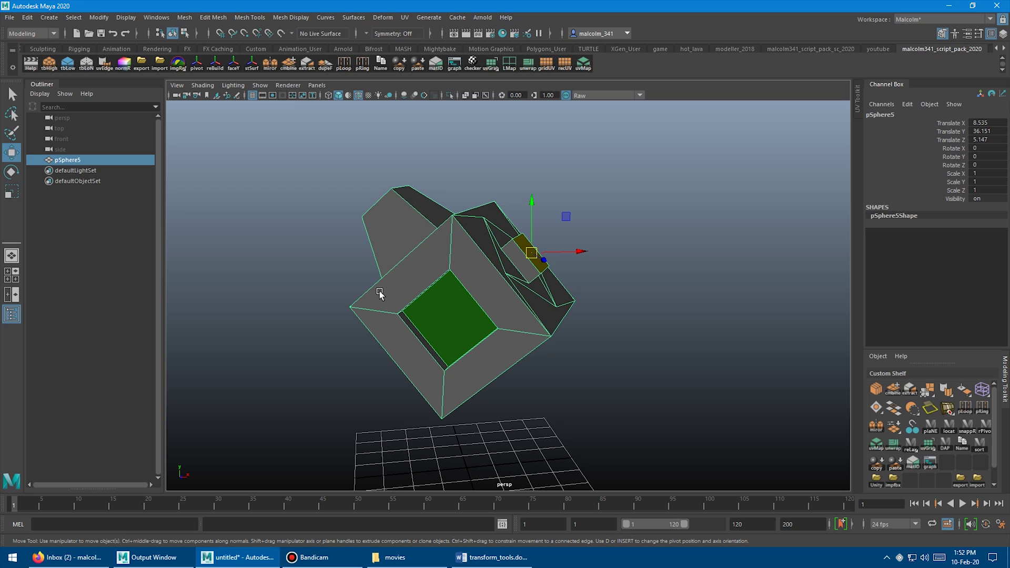
alt+middle_drag(380, 293, 315, 228)
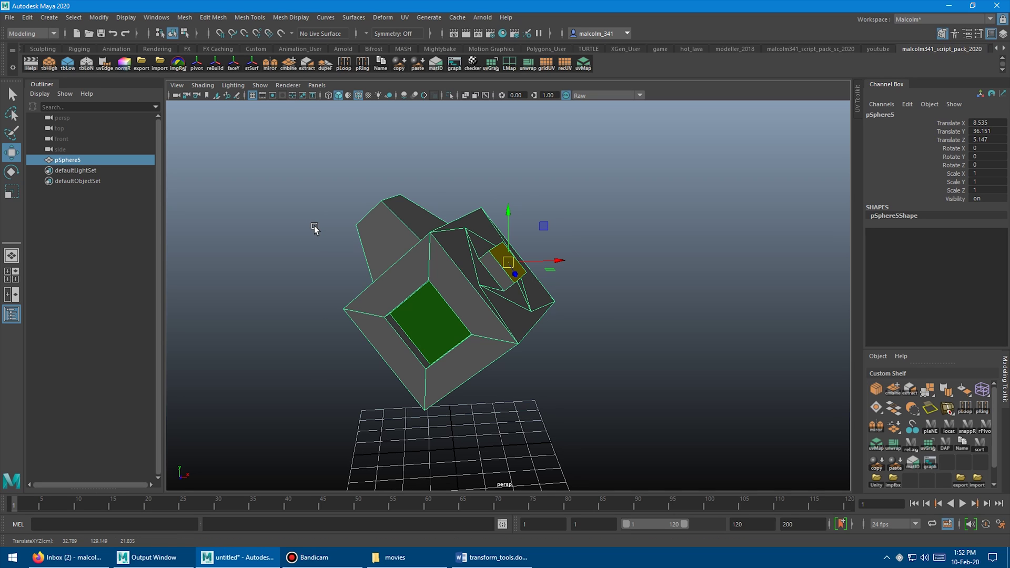
alt+right_drag(314, 236, 379, 223)
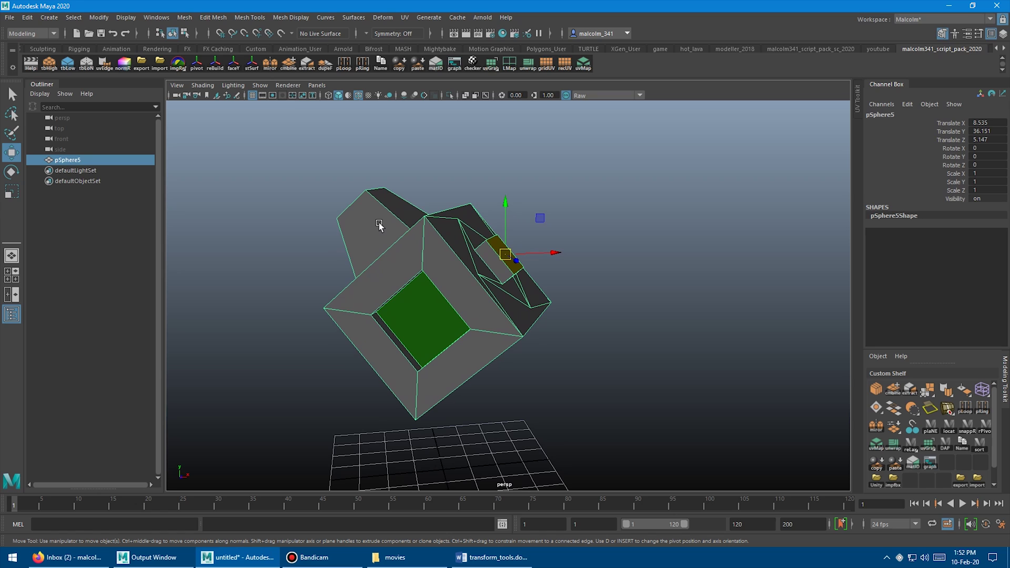
alt+drag(379, 223, 361, 238)
alt+middle_drag(361, 240, 350, 225)
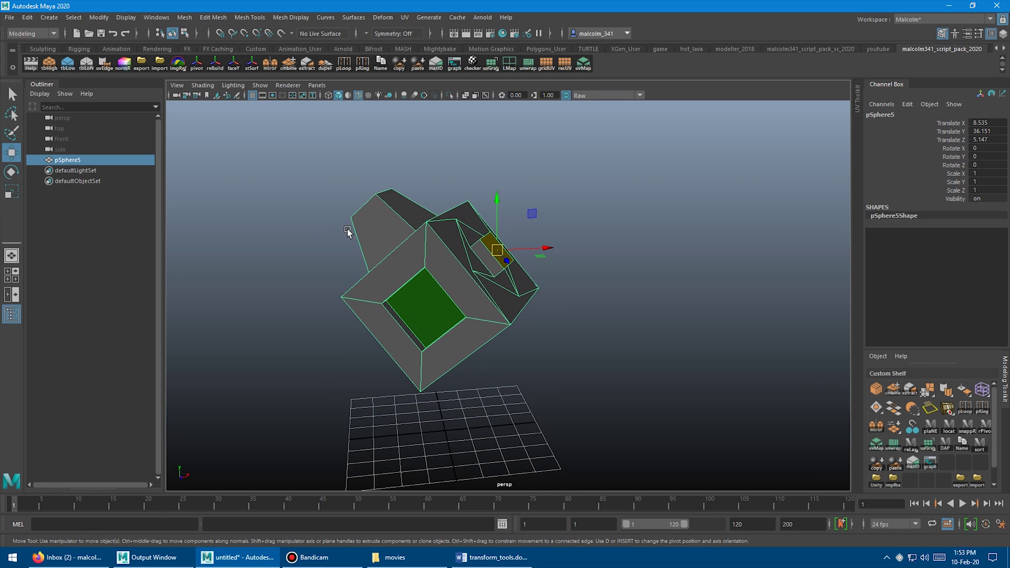
Freeze pSphere5's transformations and activate the Move tool.
click(99, 17)
click(127, 66)
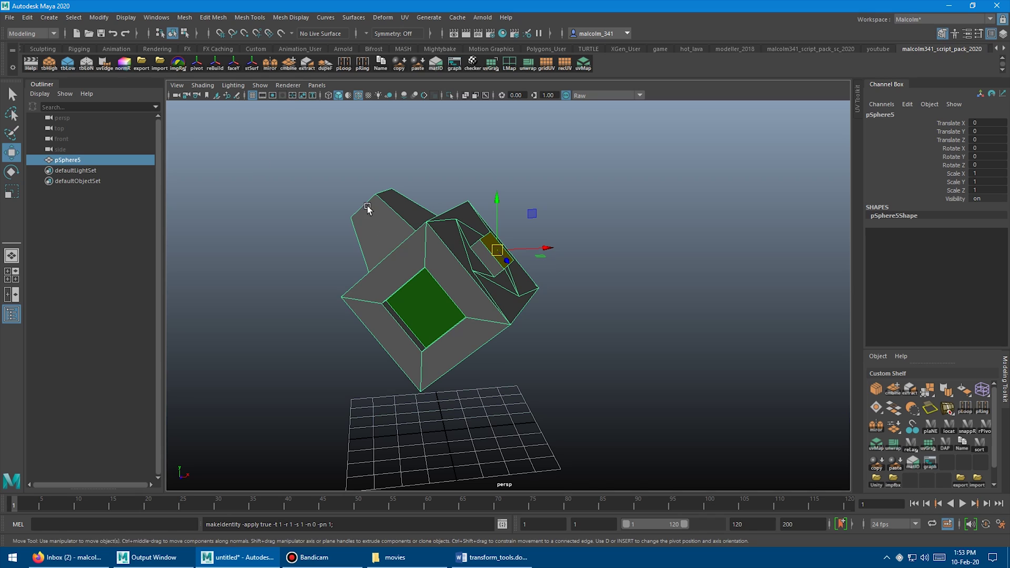
alt+drag(633, 225, 599, 279)
key(w)
Try moving pSphere5 along the world X and Z axes, and undo both moves.
drag(543, 348, 555, 325)
drag(496, 376, 528, 261)
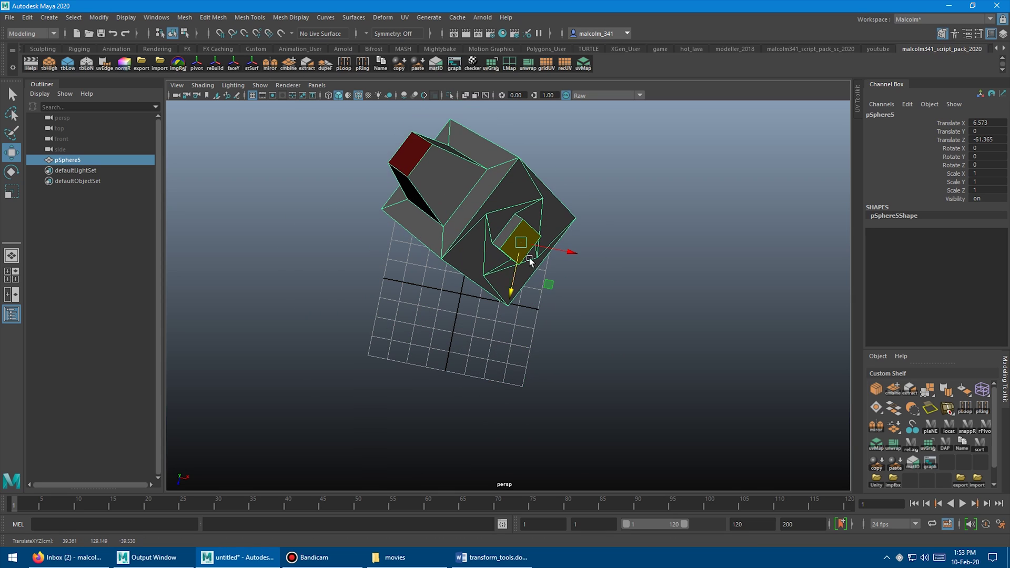
key(ctrl+z)
key(ctrl+z)
alt+drag(558, 222, 484, 158)
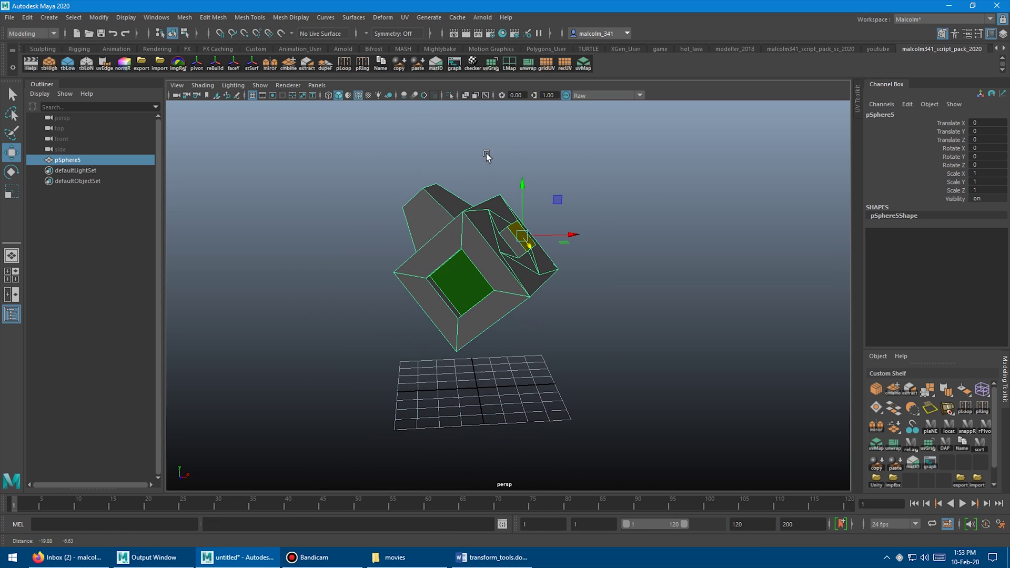
Rebuild pSphere5's pivot orientation from the red face with the rebuild pivot tool.
click(213, 62)
alt+drag(406, 152, 374, 191)
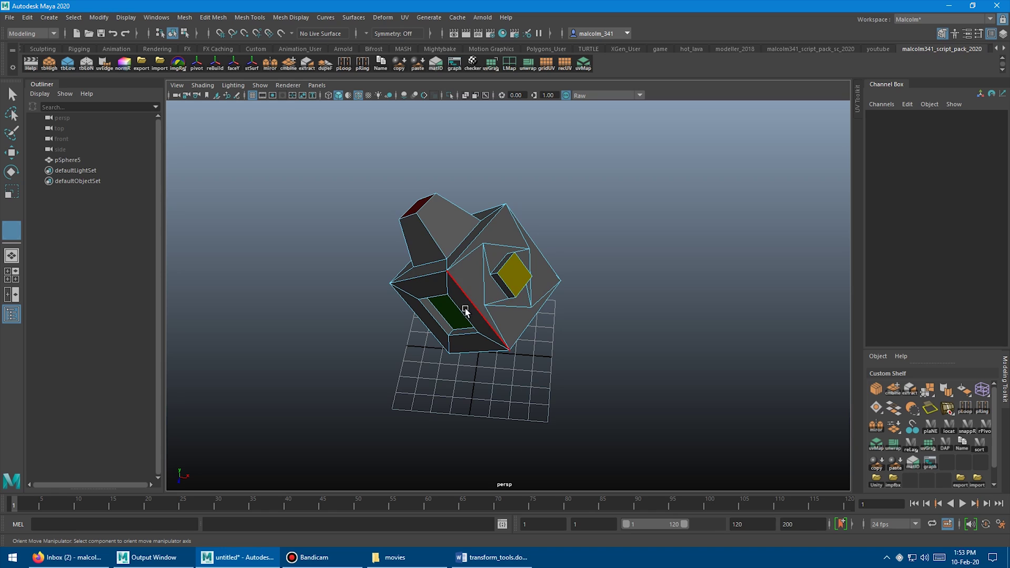
alt+drag(465, 310, 547, 291)
alt+drag(435, 235, 457, 254)
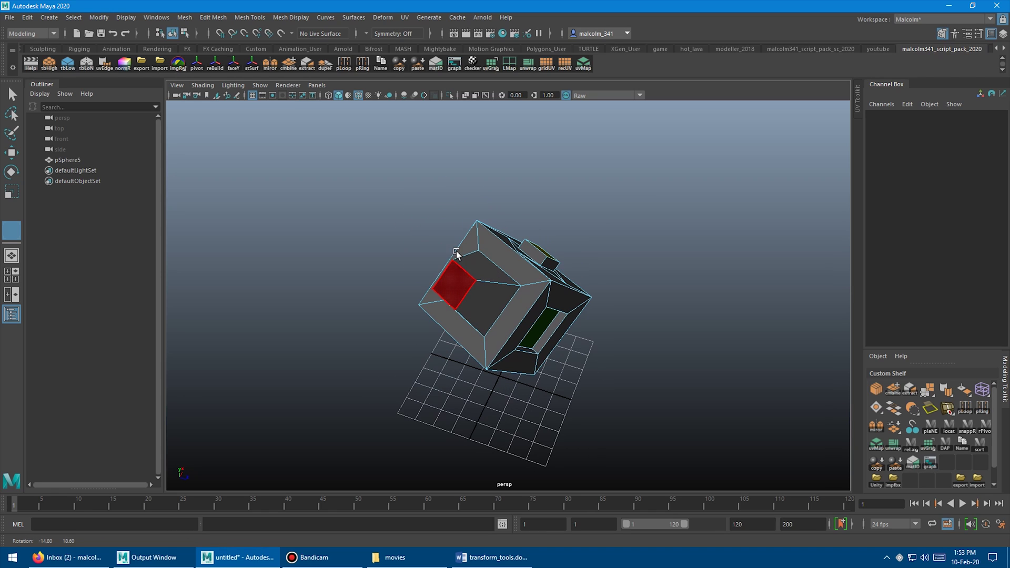
click(453, 281)
alt+drag(480, 289, 528, 251)
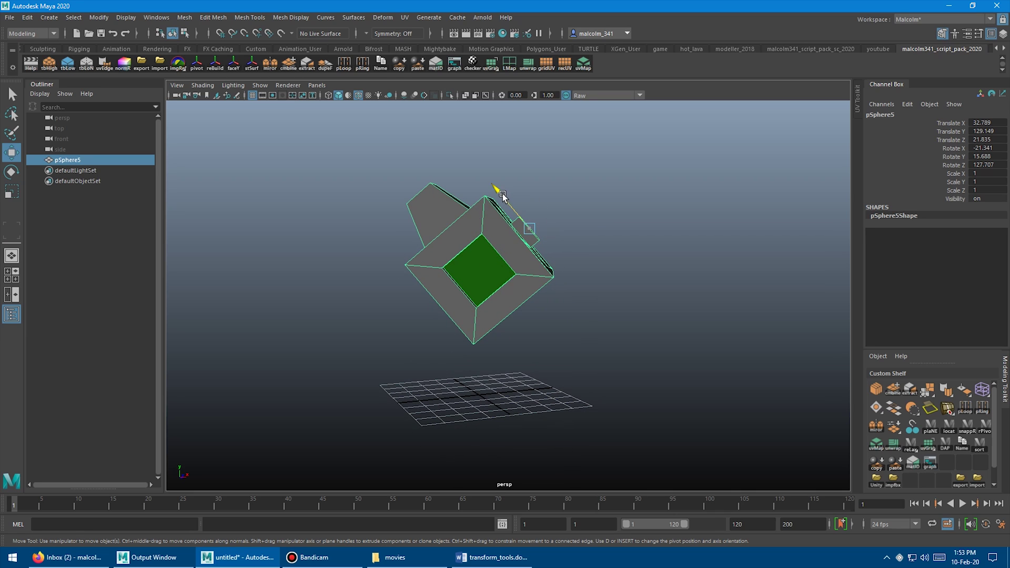
Move pSphere5 along its rebuilt local axes to about -6.674 in X, 182.771 in Y and -1.047 in Z.
drag(503, 196, 439, 161)
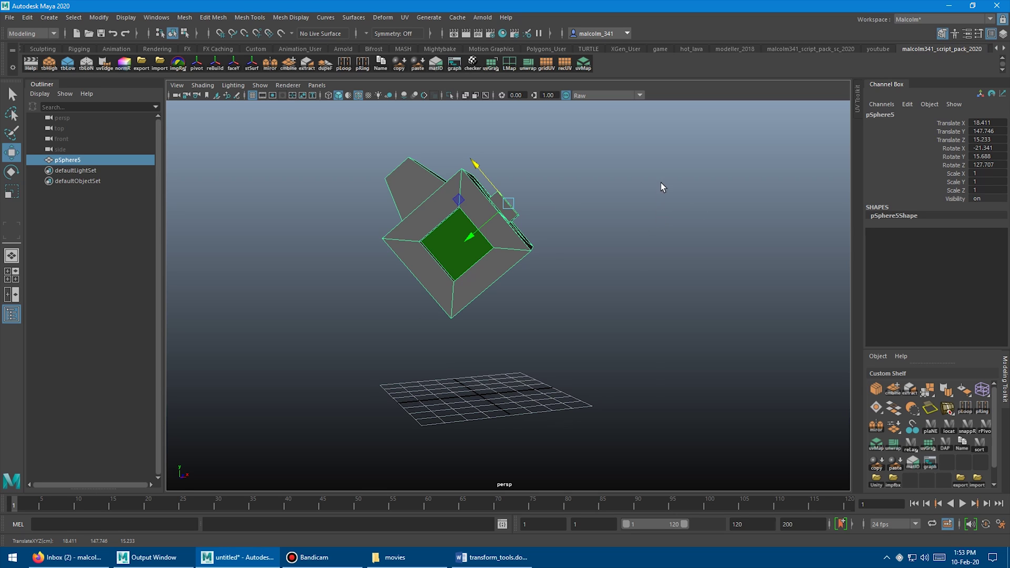
alt+drag(662, 187, 558, 209)
drag(474, 212, 459, 181)
alt+drag(453, 236, 402, 265)
drag(439, 225, 600, 235)
Try rotating pSphere5 about its local Y axis, undo it, and reselect the object to check its axes.
key(e)
drag(493, 207, 547, 243)
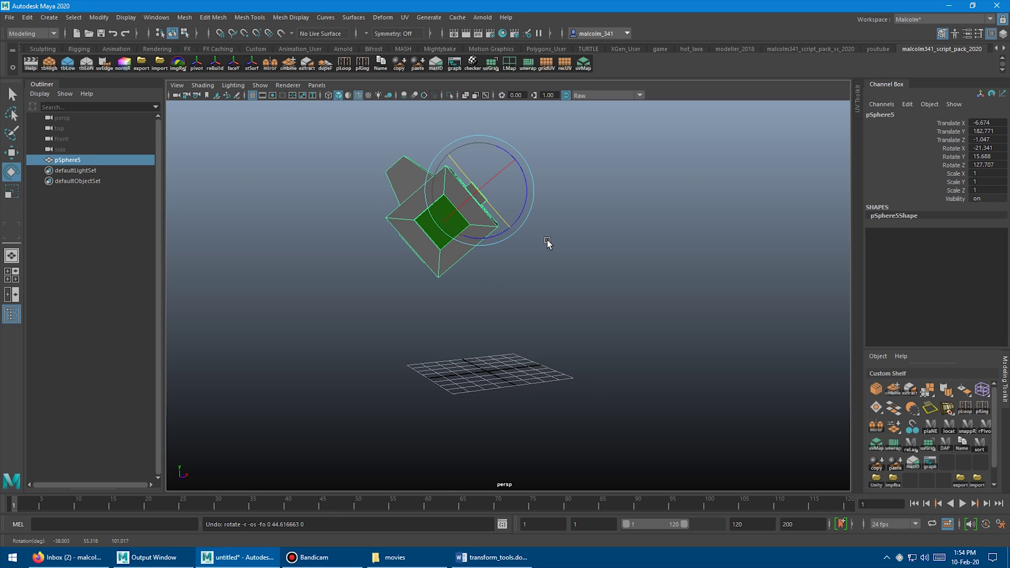
click(550, 240)
click(450, 204)
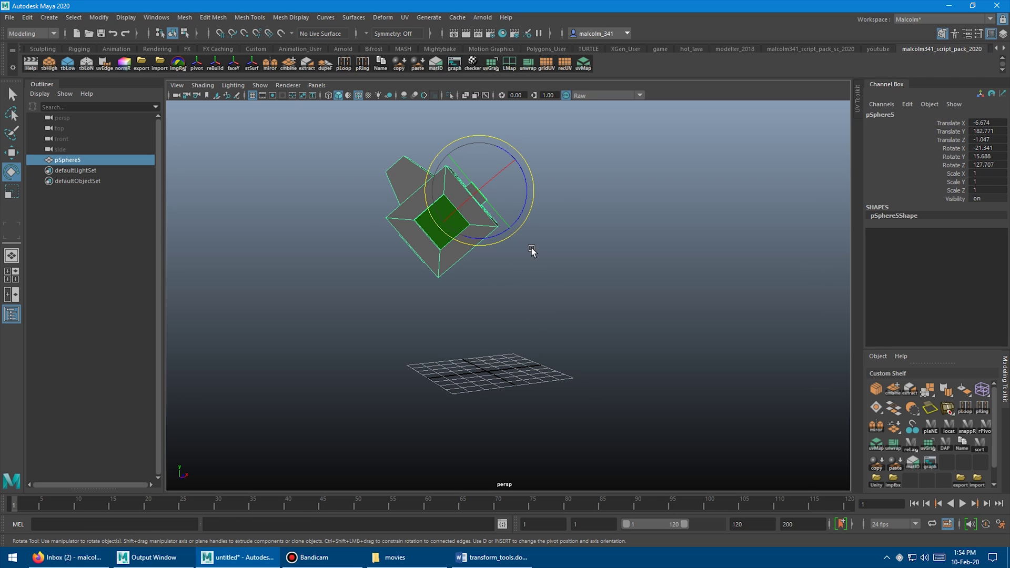
Snap pSphere5's pivot onto a corner vertex of the red face.
key(w)
alt+drag(530, 230, 622, 189)
key(d)
key(v)
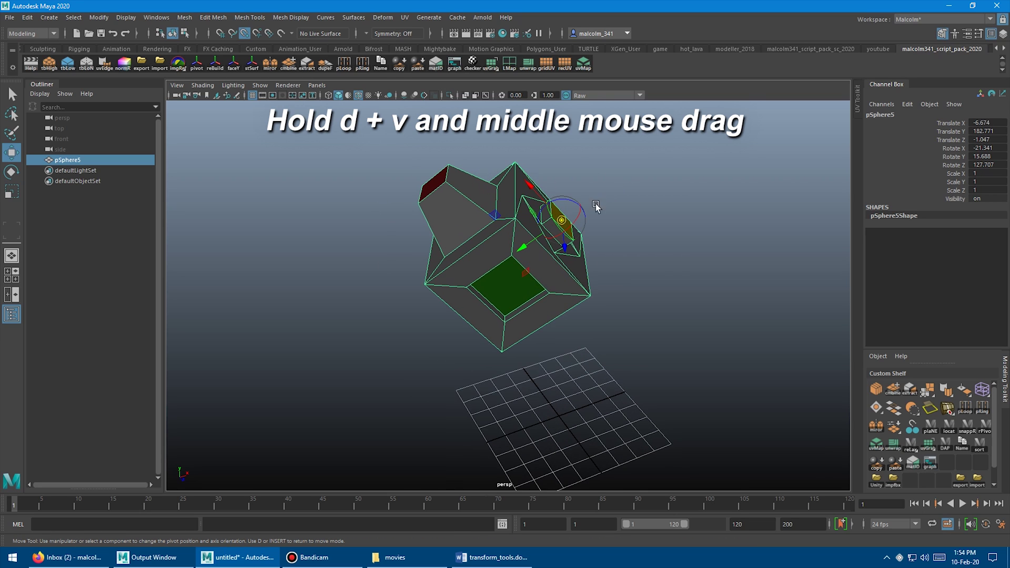
middle_drag(559, 212, 447, 179)
alt+drag(591, 191, 579, 176)
alt+right_drag(578, 177, 559, 188)
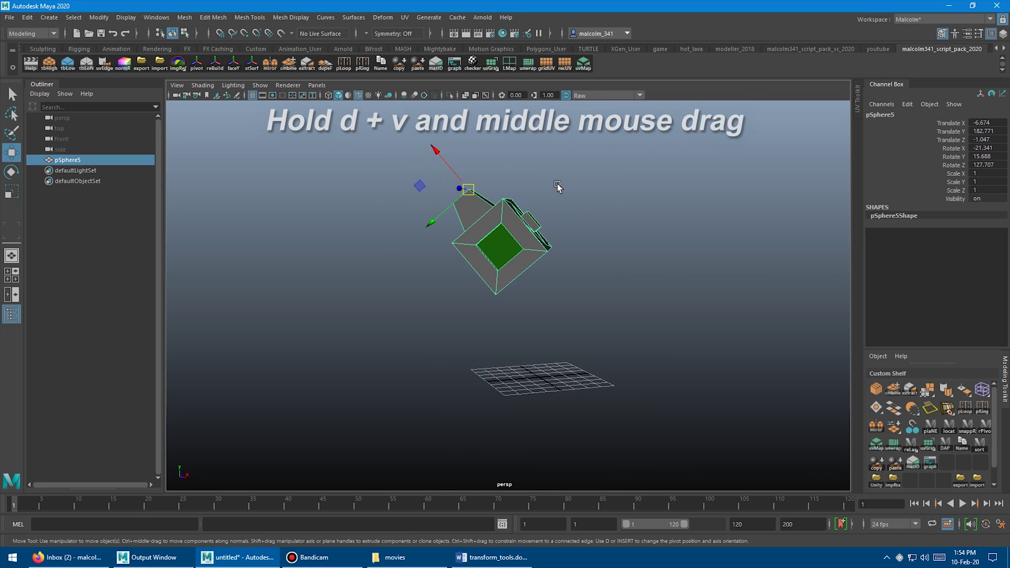
alt+middle_drag(560, 188, 571, 200)
Move pSphere5 along its local X and Y axes to about 11.833 in X, 167.827 in Y and -9.175 in Z.
mouse_move(457, 178)
mouse_down()
mouse_move(524, 245)
mouse_move(465, 194)
mouse_up()
alt+drag(556, 202, 485, 228)
drag(423, 239, 434, 241)
alt+drag(494, 233, 540, 245)
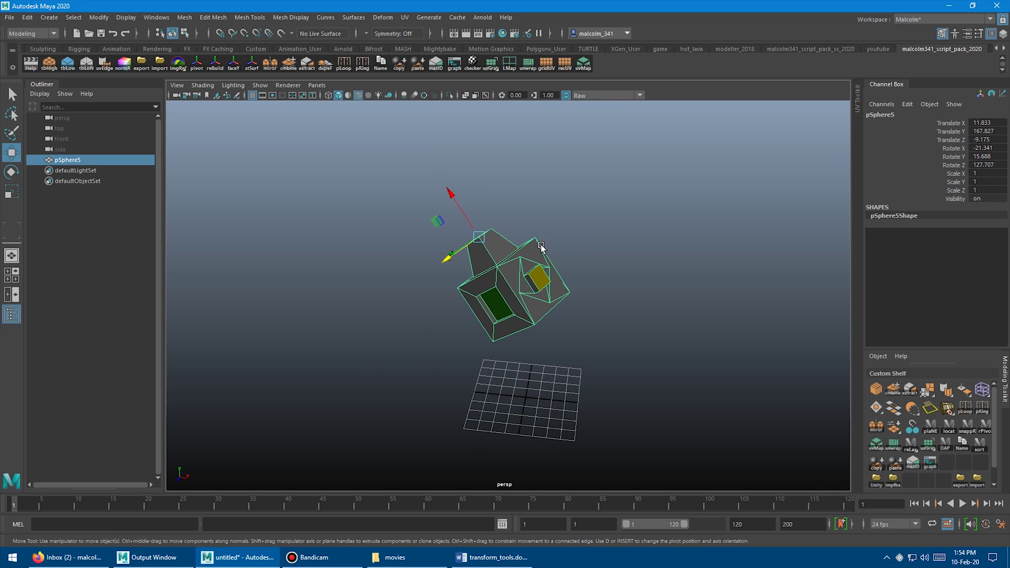
alt+middle_drag(576, 206, 534, 182)
mouse_move(533, 181)
alt+mouse_down()
mouse_move(560, 191)
mouse_move(523, 175)
alt+mouse_up()
Try scaling pSphere5 along its local X axis from the new pivot, undo it, and return to the Move tool.
key(r)
alt+drag(562, 216, 559, 228)
mouse_move(411, 189)
mouse_down()
mouse_move(339, 190)
mouse_move(424, 187)
mouse_move(348, 191)
mouse_move(416, 207)
mouse_up()
key(ctrl+z)
alt+drag(492, 266, 542, 257)
key(w)
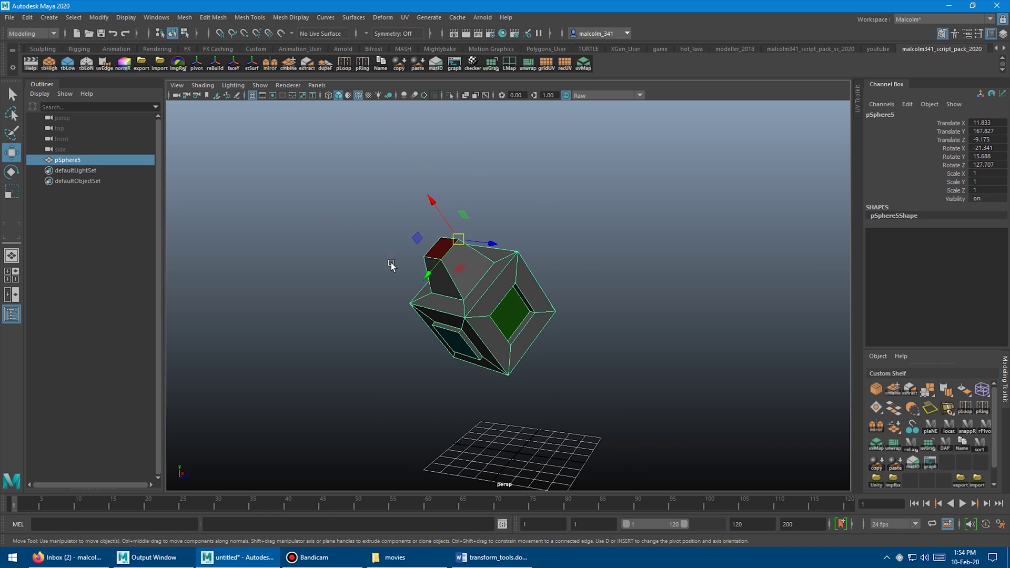
Rebuild pSphere5's pivot orientation from the cube edge between the red and green sides with the rebuild pivot tool.
alt+middle_drag(432, 281, 383, 243)
alt+right_drag(383, 243, 415, 244)
alt+middle_drag(415, 244, 436, 256)
click(215, 64)
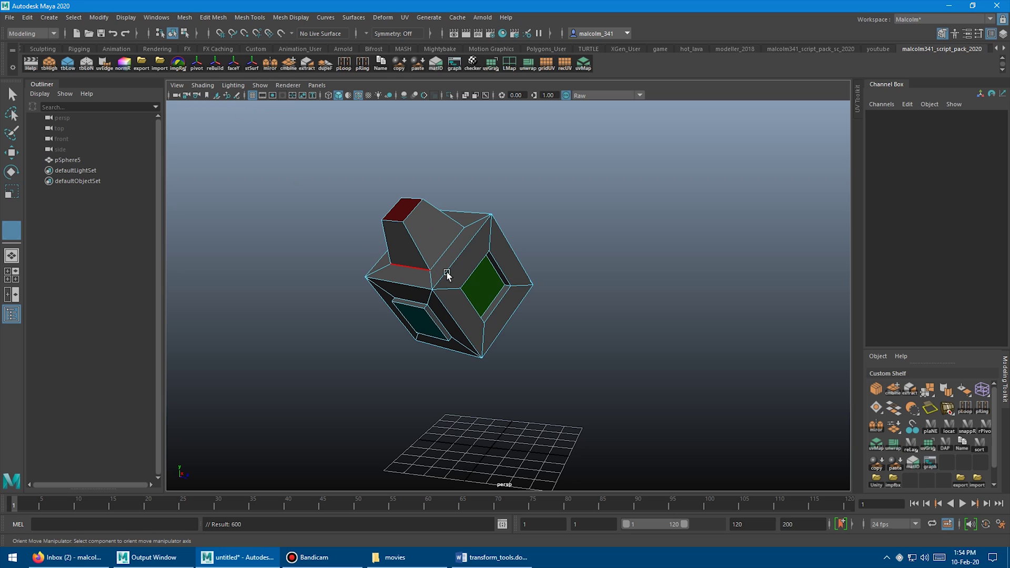
click(459, 257)
Try moving pSphere5 along its rebuilt local X axis, and undo the move.
alt+drag(459, 256, 537, 245)
drag(509, 140, 553, 211)
key(ctrl+z)
alt+drag(636, 253, 579, 264)
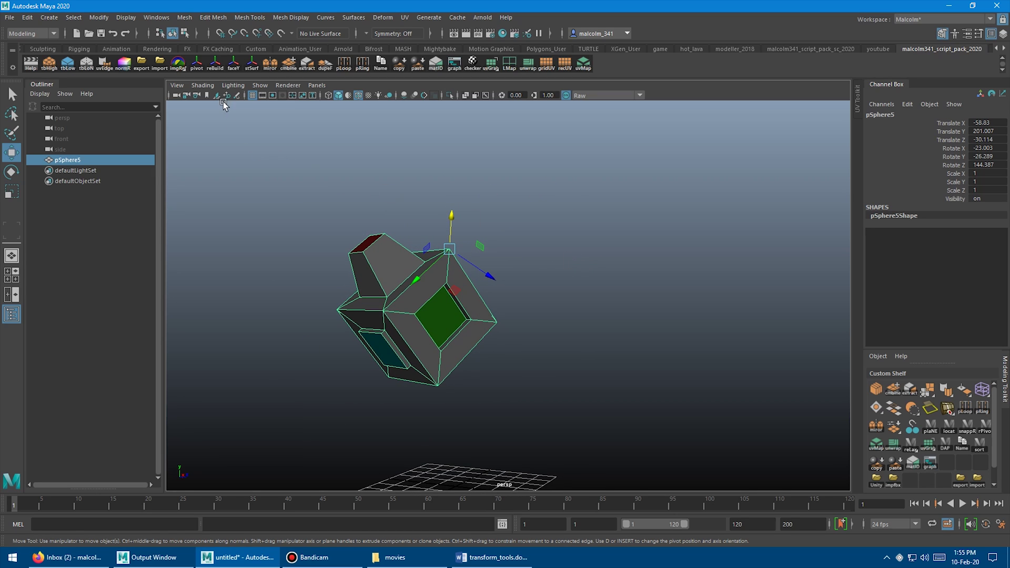
Rebuild pSphere5's pivot orientation from the green face and test a small move along the rebuilt axes.
click(216, 66)
click(441, 318)
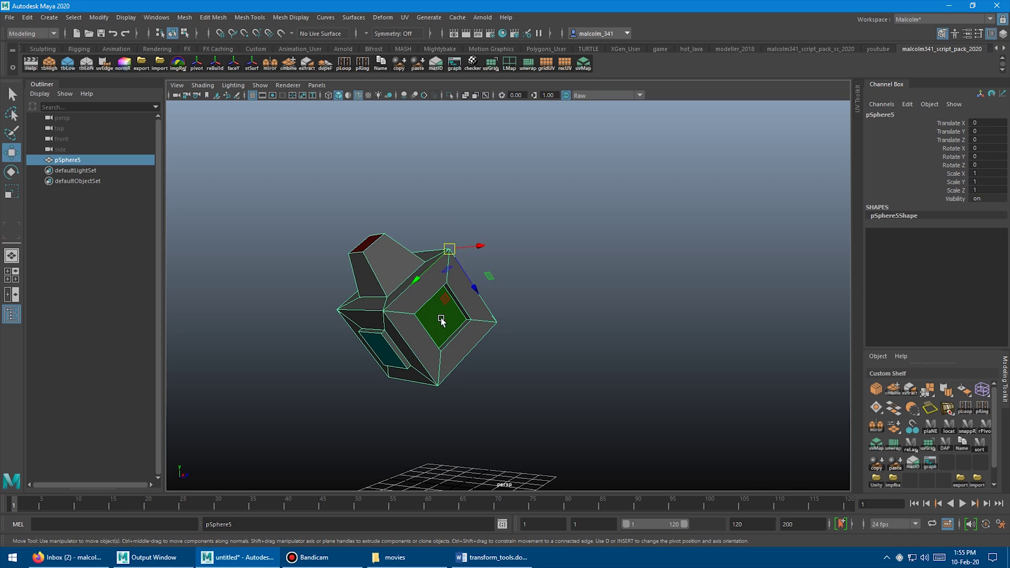
alt+drag(344, 279, 431, 255)
mouse_move(554, 232)
mouse_down()
mouse_move(729, 244)
mouse_move(687, 221)
mouse_move(547, 233)
mouse_up()
Rebuild the pivot orientation from the red face and try moving pSphere5 along its local X axis.
click(215, 66)
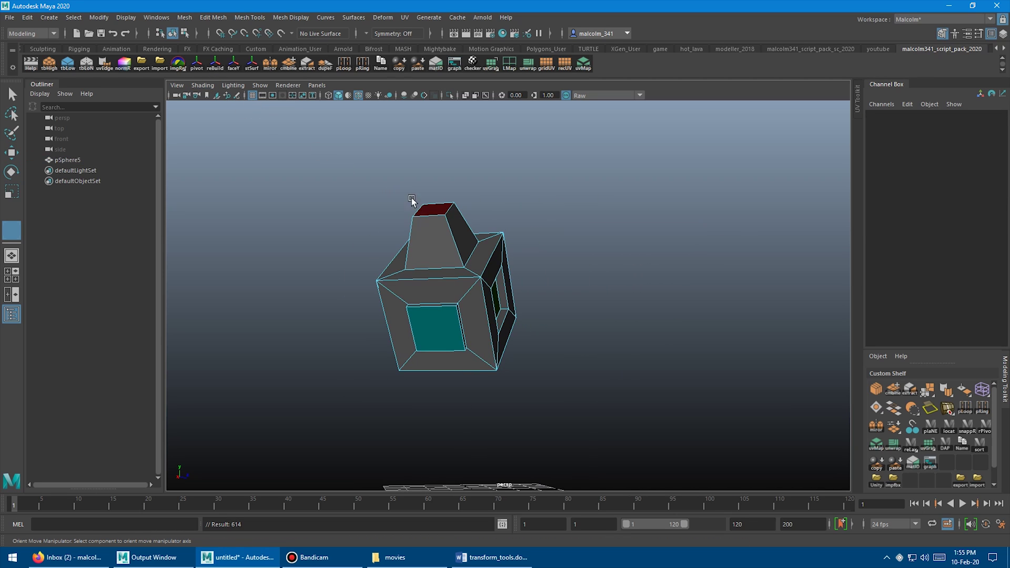
click(436, 209)
mouse_move(421, 221)
alt+mouse_down()
mouse_move(393, 221)
mouse_move(409, 210)
mouse_move(334, 167)
mouse_move(412, 216)
alt+mouse_up()
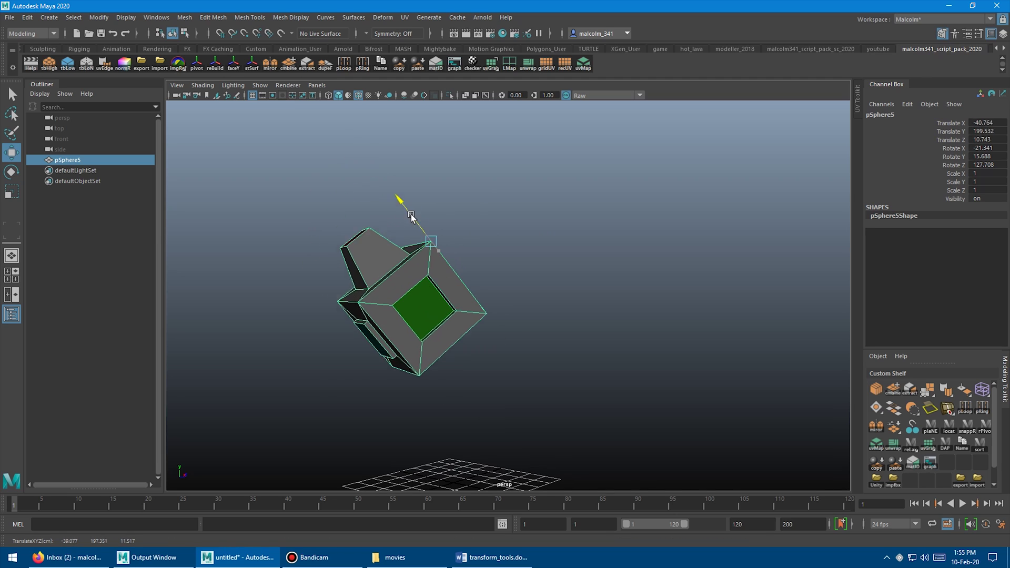
Rebuild the pivot orientation from the narrow side of the protruding block, try a move along local X, and undo the move.
click(215, 65)
click(359, 277)
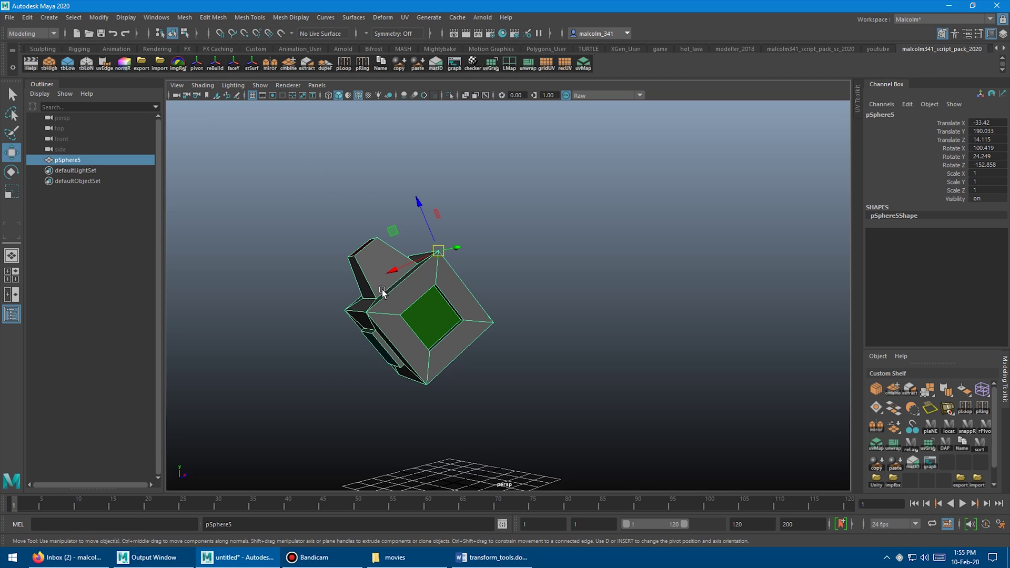
alt+drag(383, 293, 482, 274)
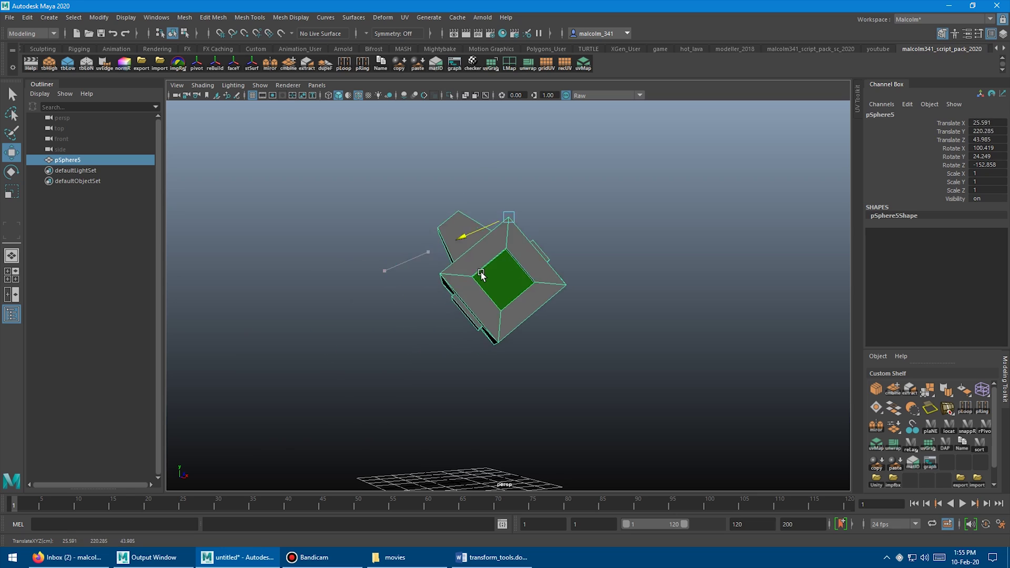
key(ctrl+z)
alt+drag(419, 292, 494, 301)
Rebuild pSphere5's pivot orientation from the red face while the pivot sits on the cube's corner vertex.
click(213, 63)
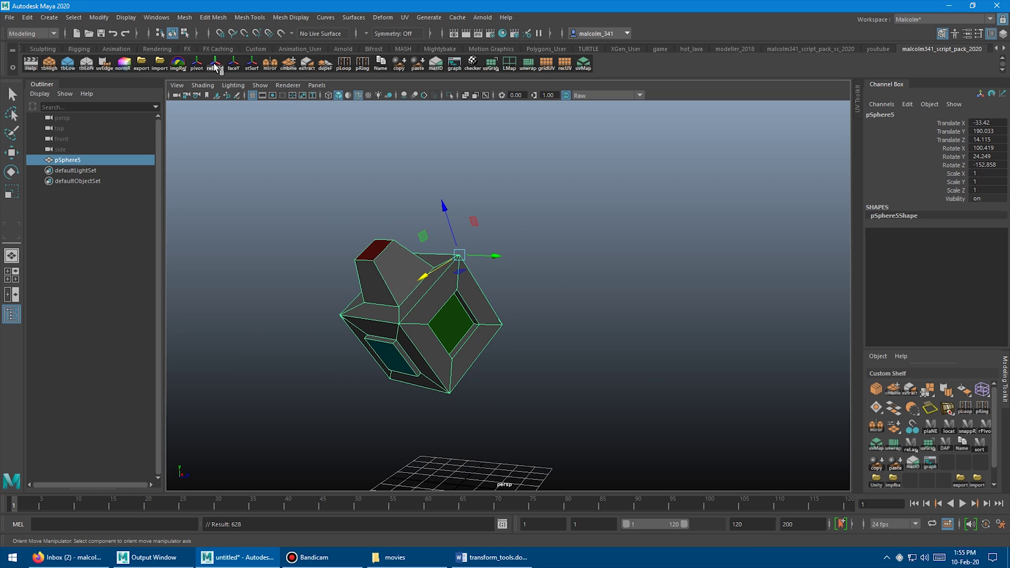
click(374, 250)
alt+drag(395, 207, 316, 194)
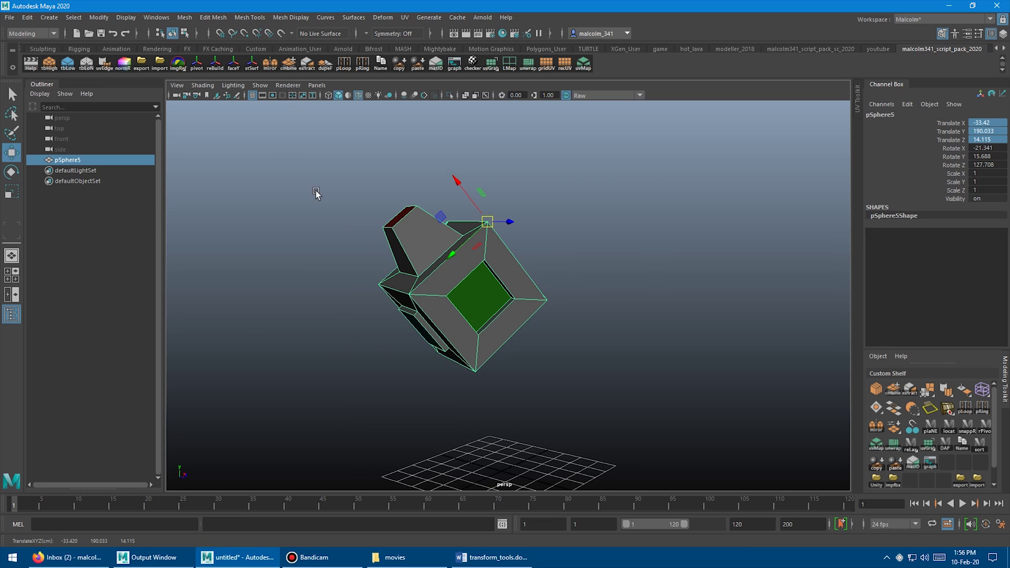
Snap pSphere5's pivot from the cube corner to a corner vertex of the red face.
alt+middle_drag(316, 193, 418, 190)
key(d)
key(v)
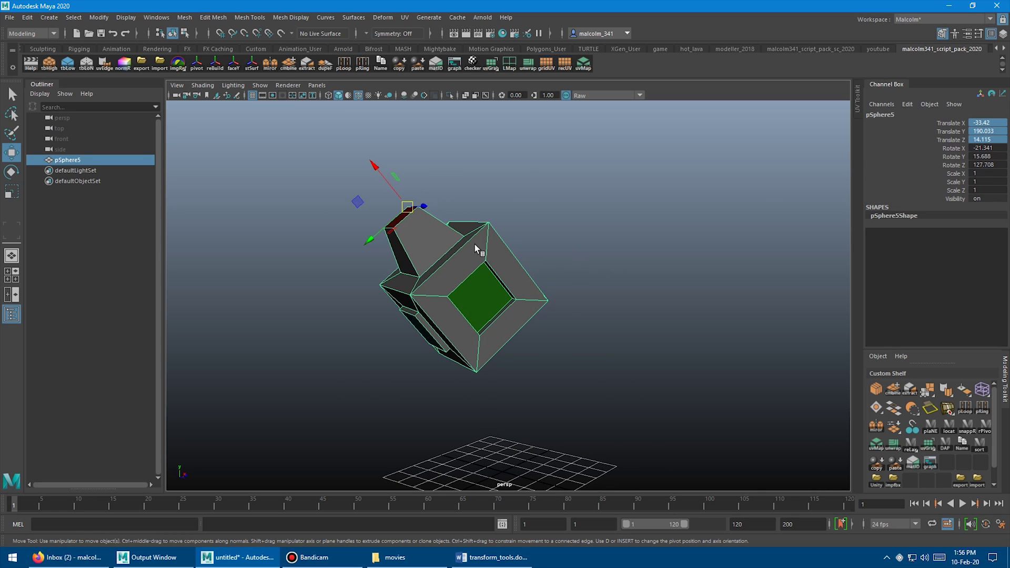
alt+middle_drag(536, 215, 493, 215)
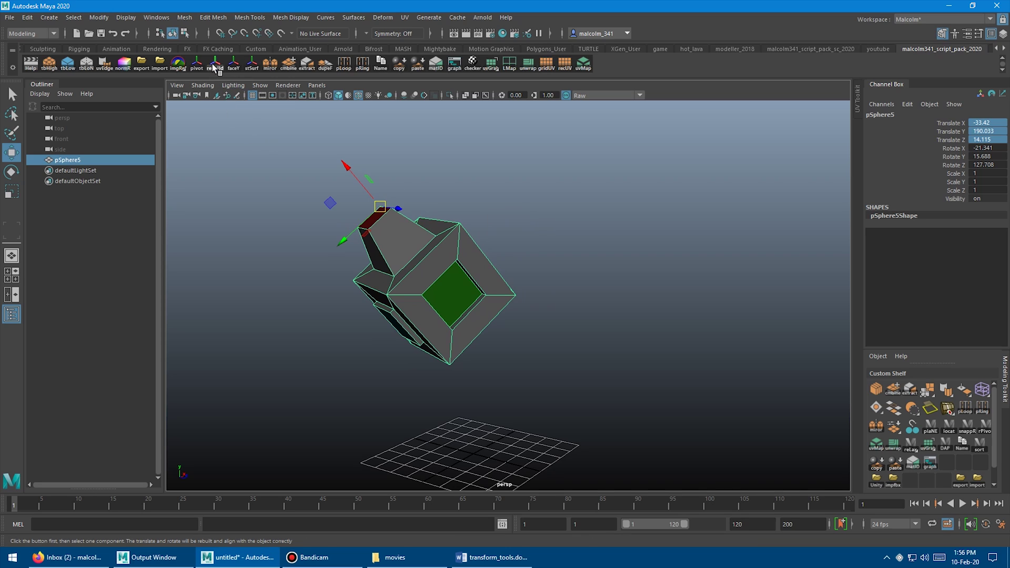
Rebuild pSphere5's transform values at the snapped pivot, aligning it to the red face.
click(212, 64)
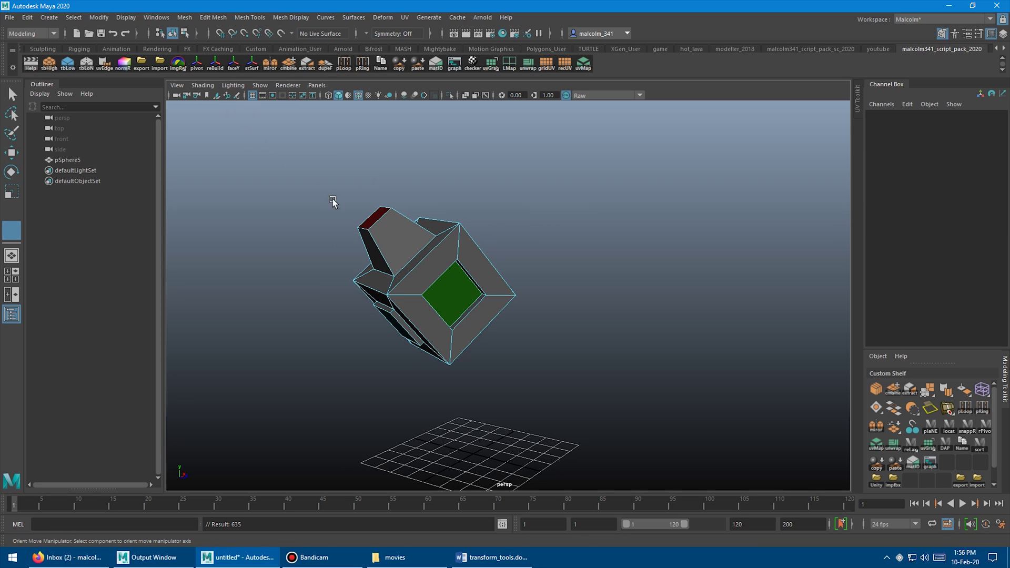
click(377, 217)
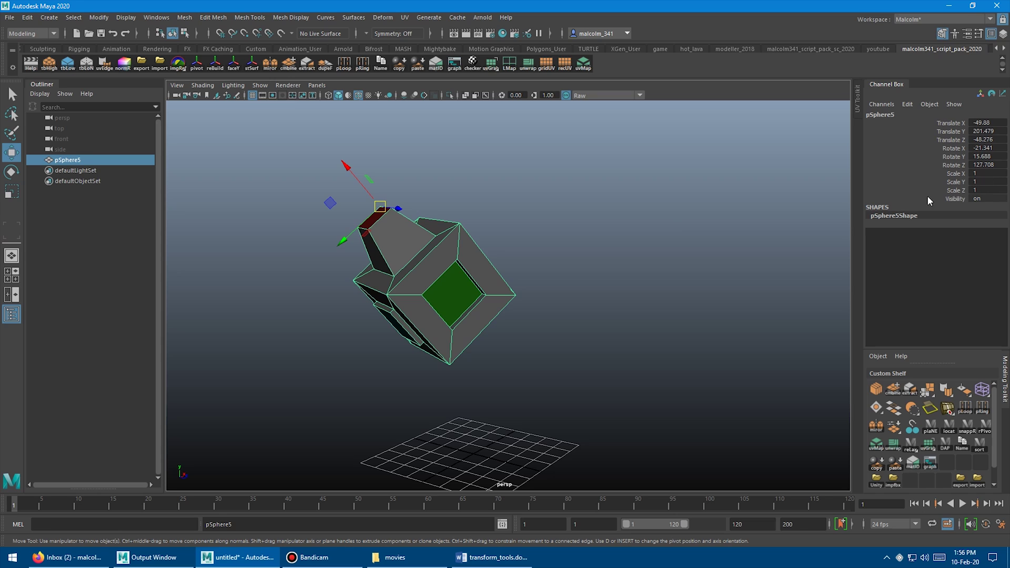
Set pSphere5's Translate X, Y and Z to 0 and frame the object to inspect its pivot at the world origin.
scroll(617, 196, down, 2)
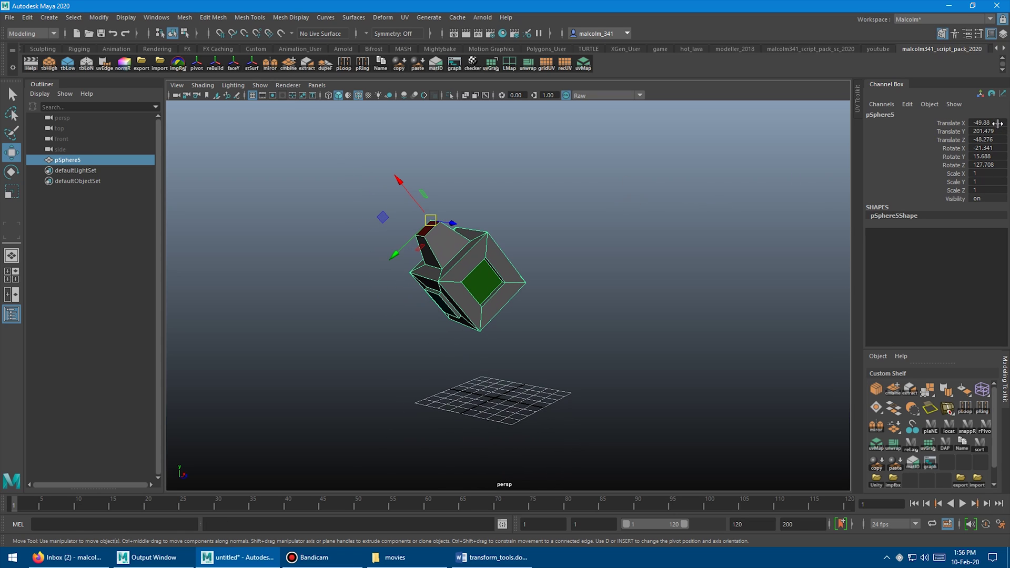
drag(998, 123, 1000, 135)
text(0)
key(Return)
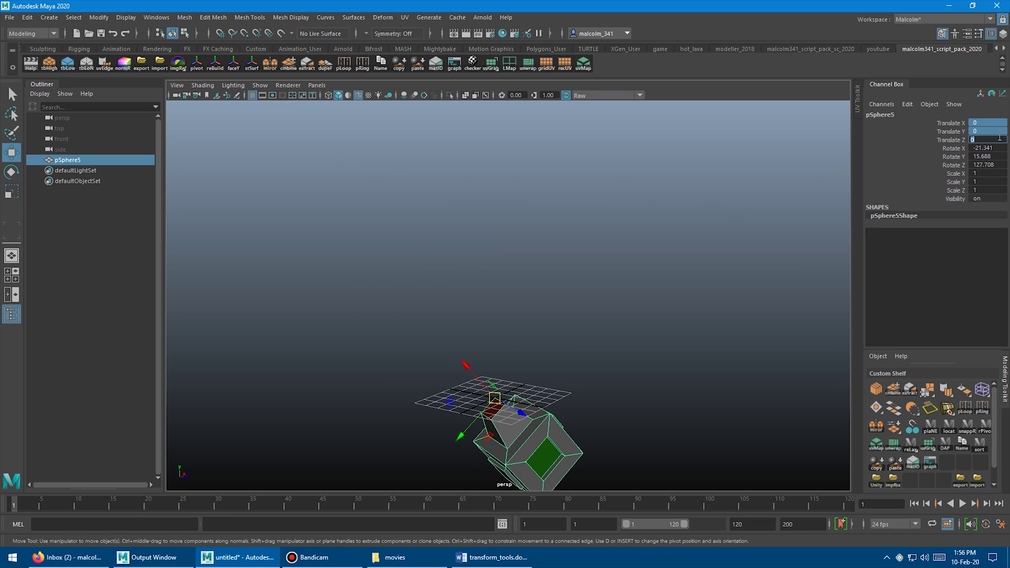
key(f)
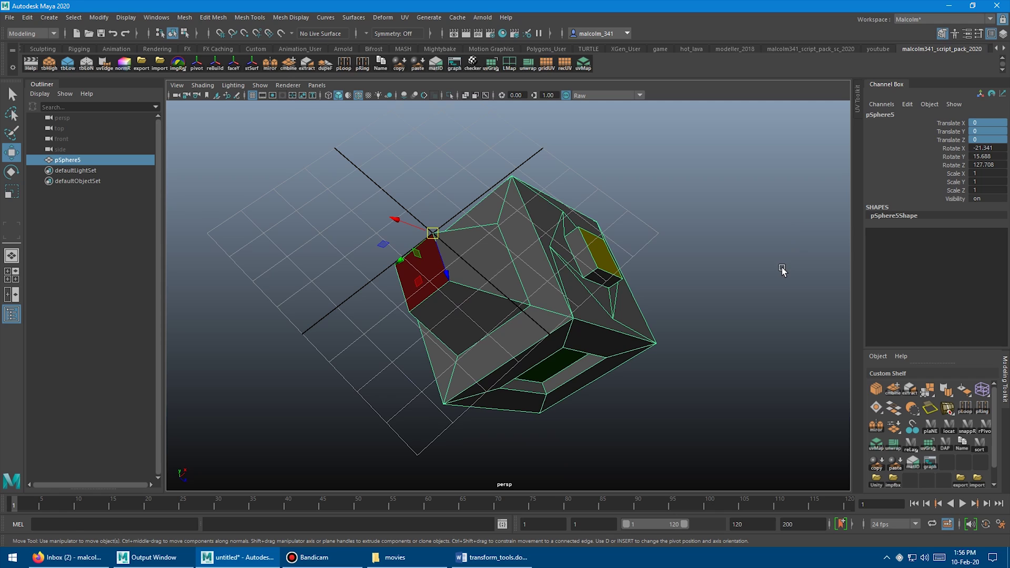
alt+drag(782, 272, 632, 225)
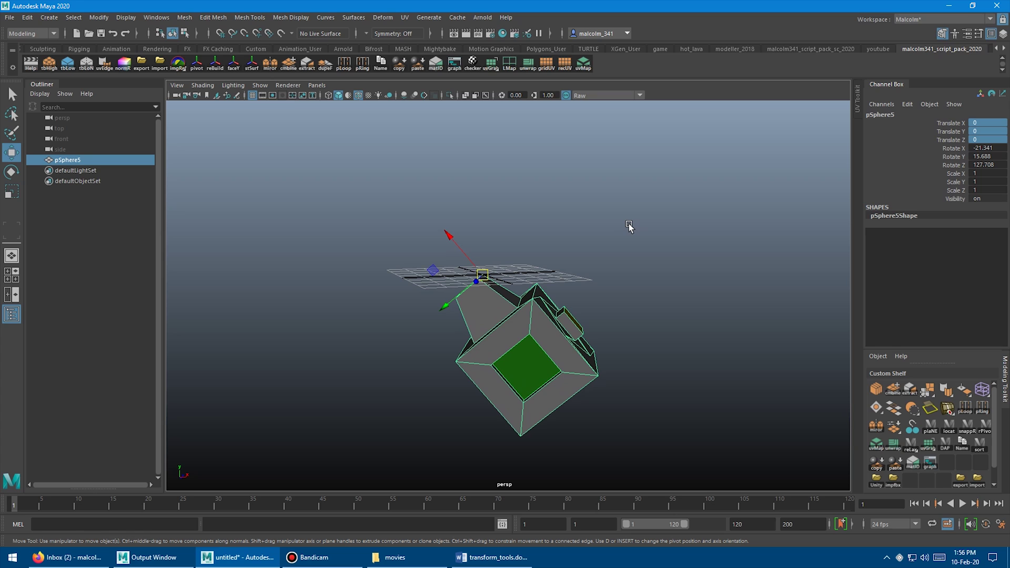
Set pSphere5's Rotate X, Y and Z to 0 and compare its axes with the world grid.
alt+drag(617, 234, 639, 230)
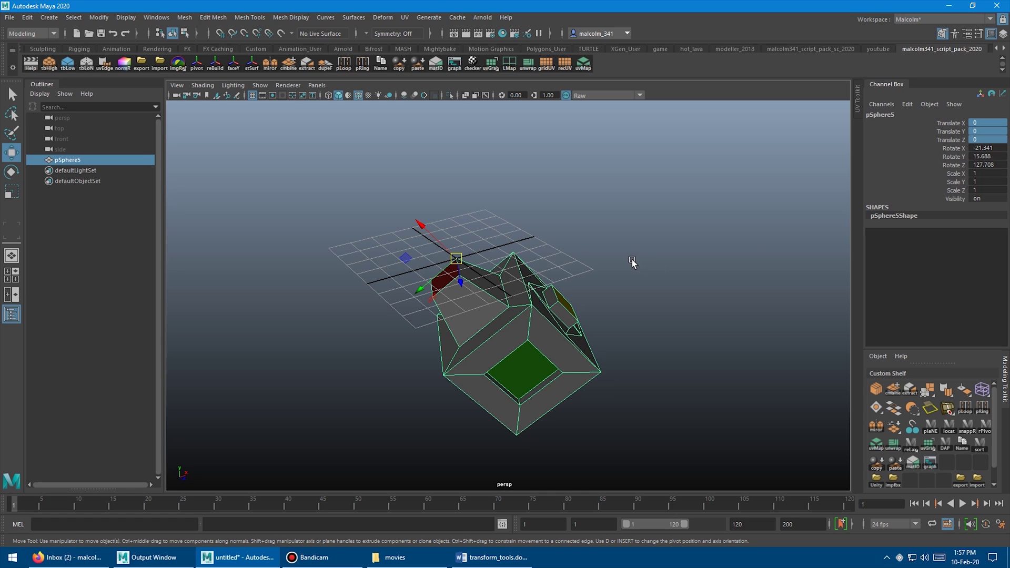
alt+drag(651, 237, 609, 226)
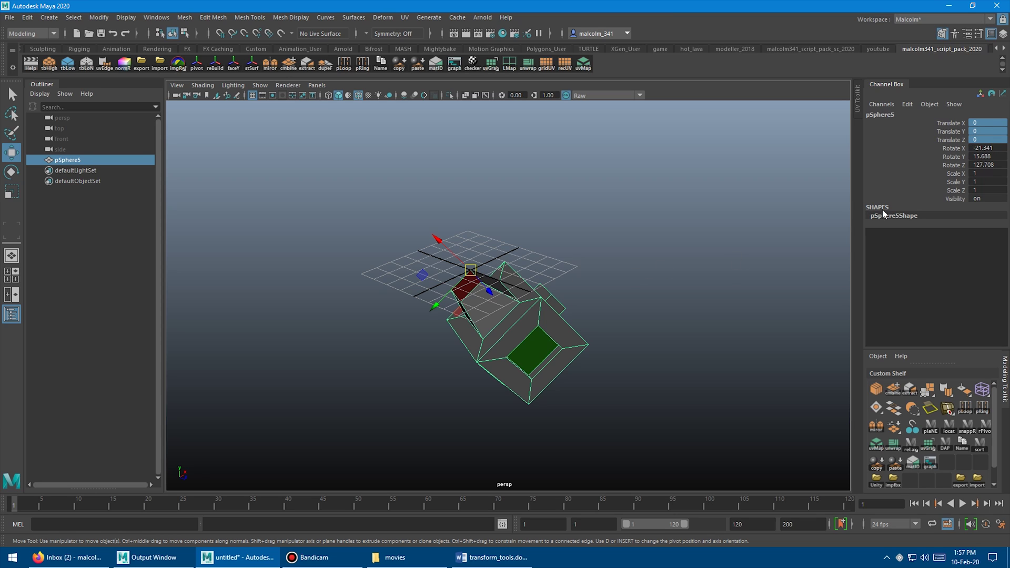
alt+drag(627, 232, 475, 266)
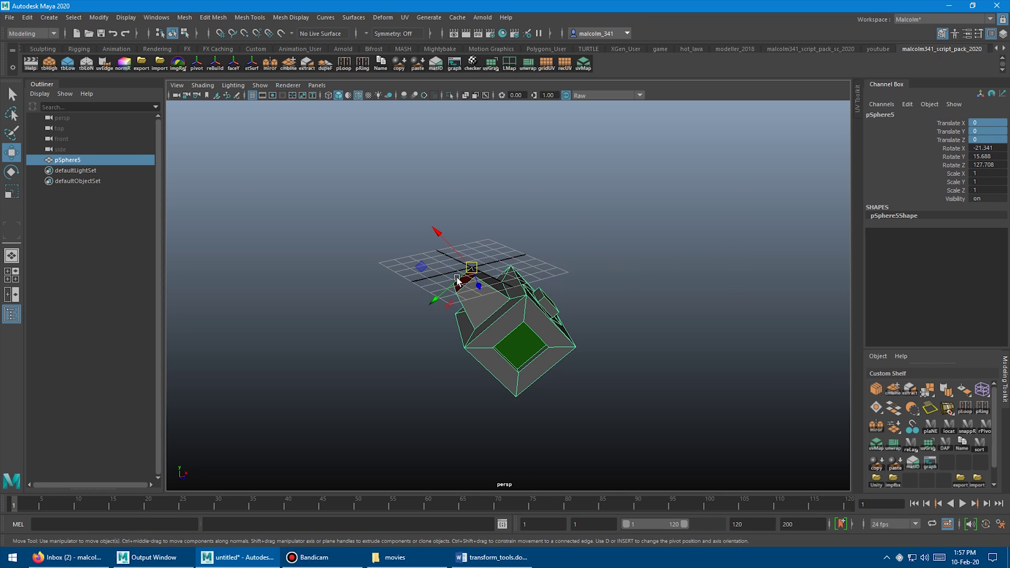
alt+drag(544, 244, 858, 210)
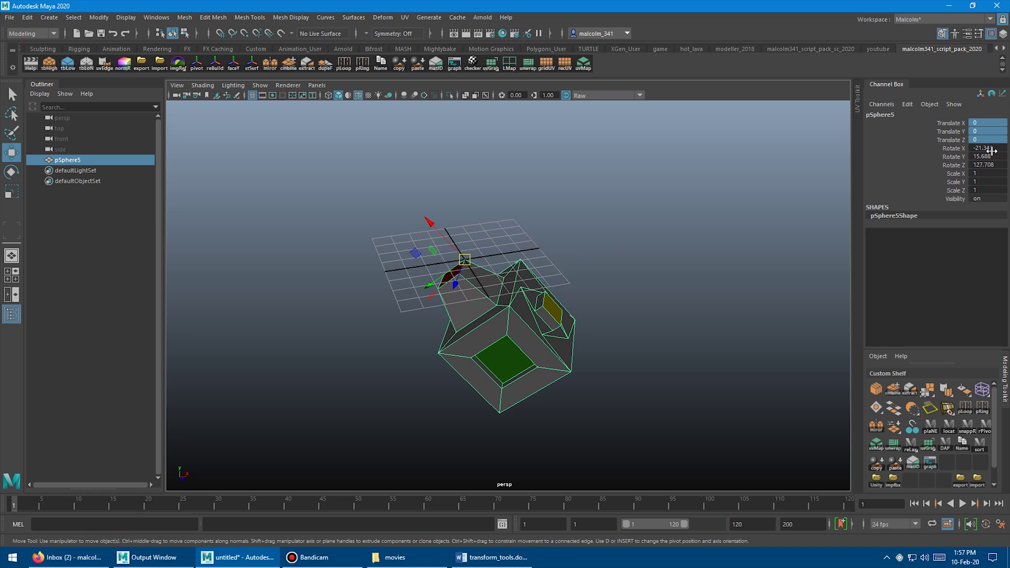
drag(991, 149, 993, 164)
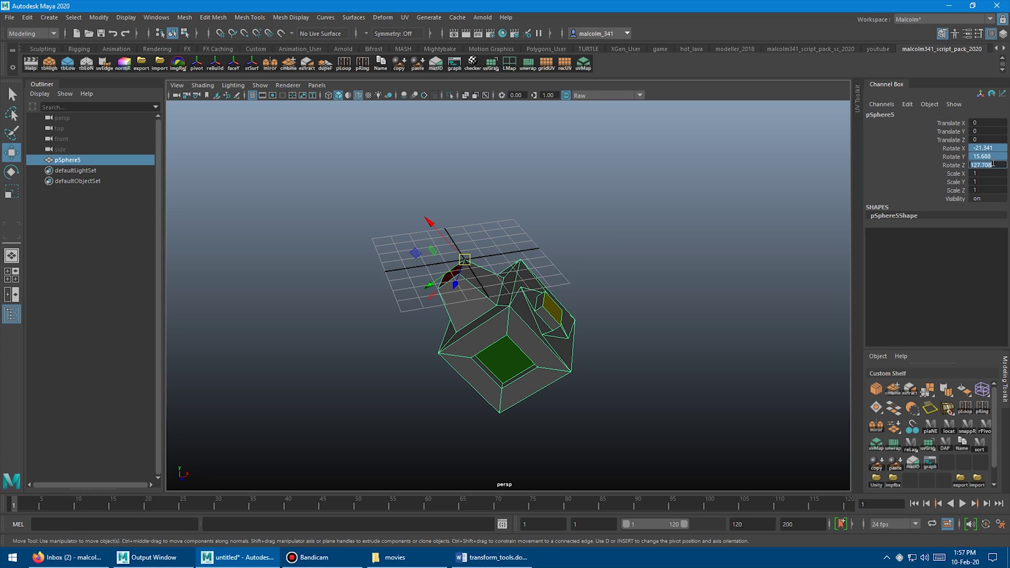
text(0)
key(Return)
alt+drag(573, 266, 476, 276)
alt+right_drag(476, 276, 566, 277)
alt+drag(566, 277, 558, 239)
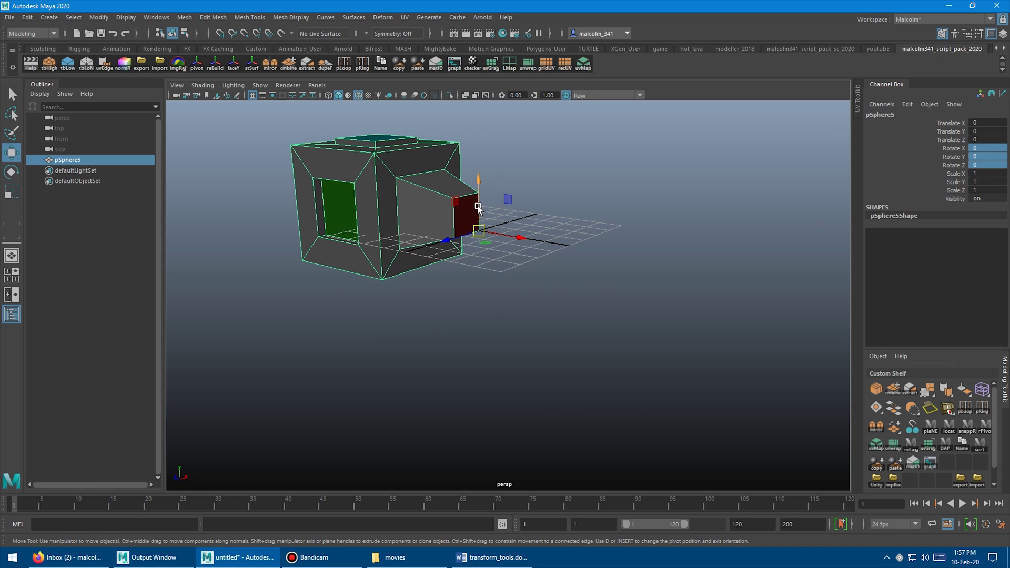
alt+drag(529, 277, 522, 307)
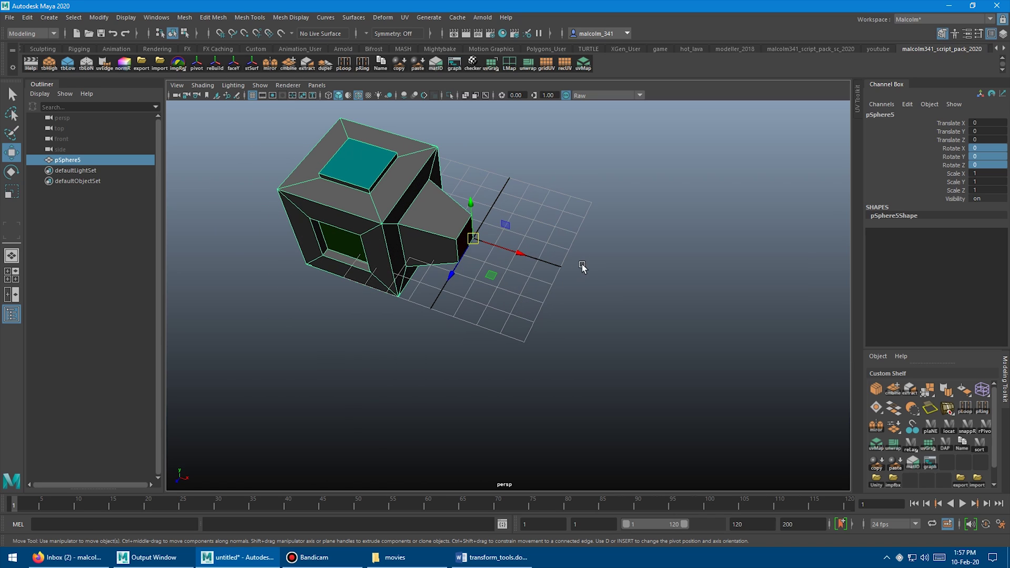
Undo the reset of pSphere5's rotation values.
key(ctrl+z)
key(ctrl+z)
key(ctrl+z)
key(ctrl+z)
key(ctrl+z)
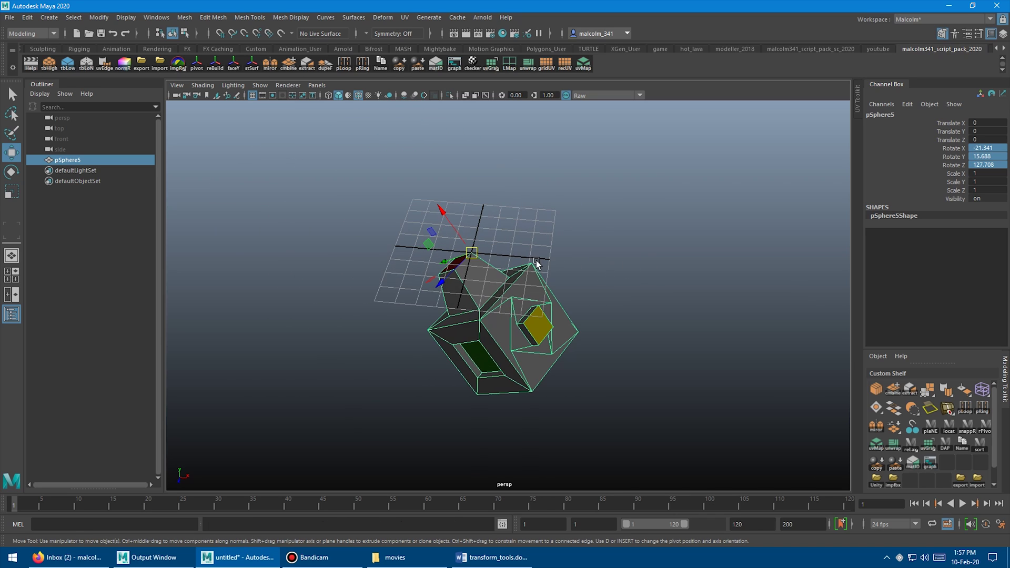
Rotate pSphere5 so the protruding block points up, to about -26.221 in X, 1.619 in Y and 96.305 in Z.
alt+drag(537, 263, 565, 241)
key(e)
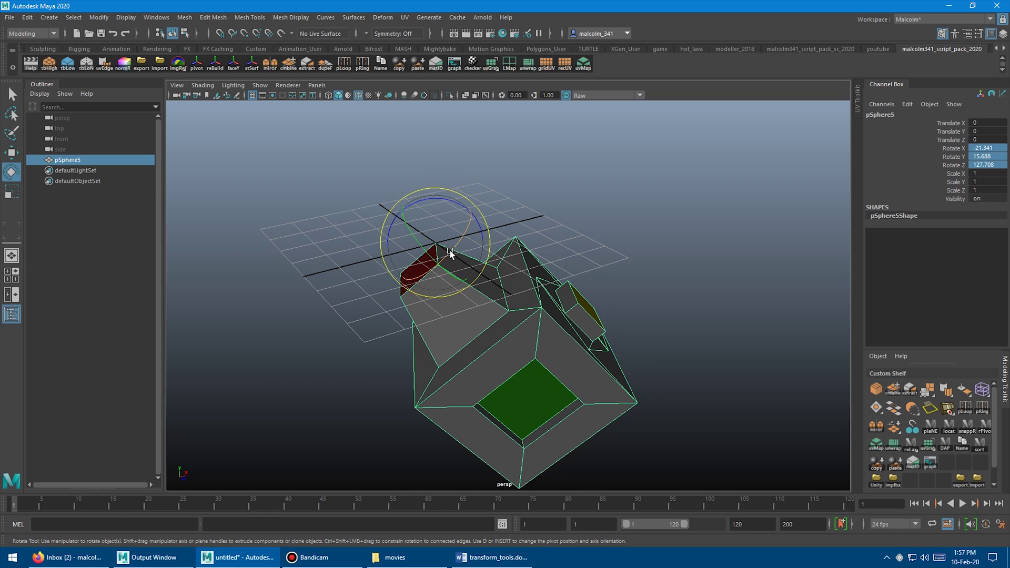
drag(450, 253, 491, 278)
key(ctrl+z)
drag(435, 189, 641, 294)
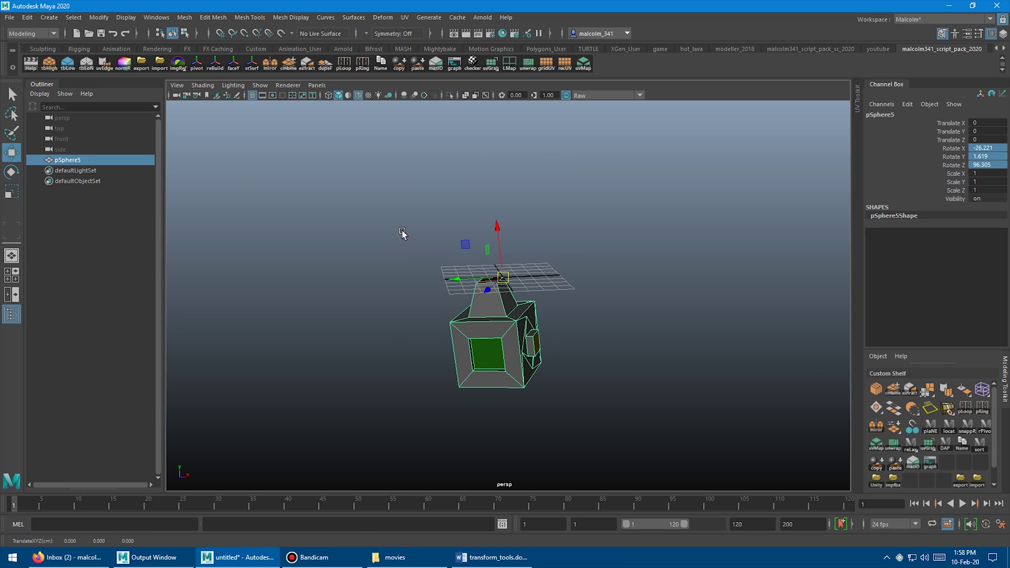
alt+drag(404, 235, 384, 249)
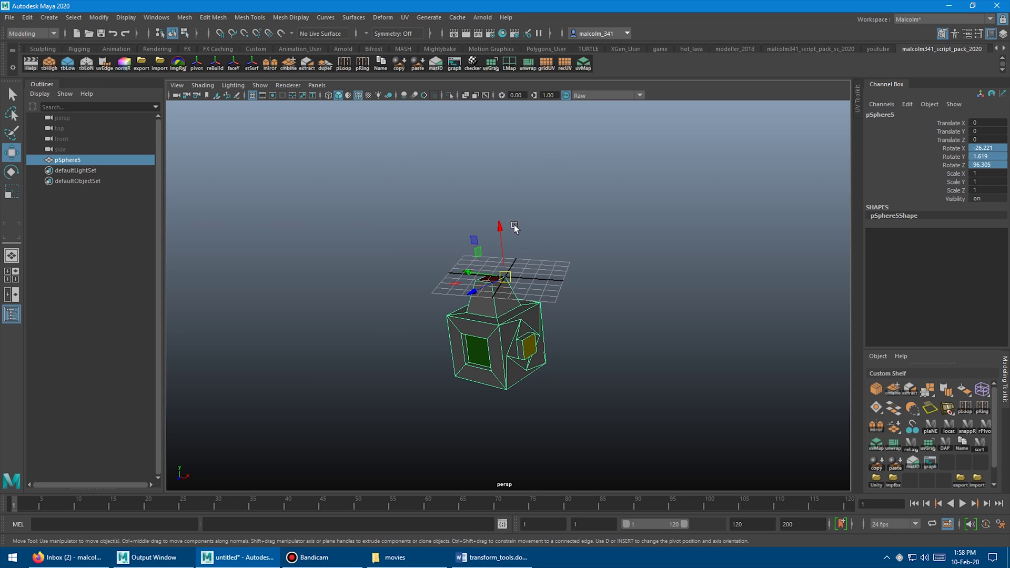
Move pSphere5 up along its local X axis above the grid, to about -15.826 in X, 143.235 in Y and -4.072 in Z.
drag(499, 224, 486, 121)
alt+middle_drag(529, 262, 515, 338)
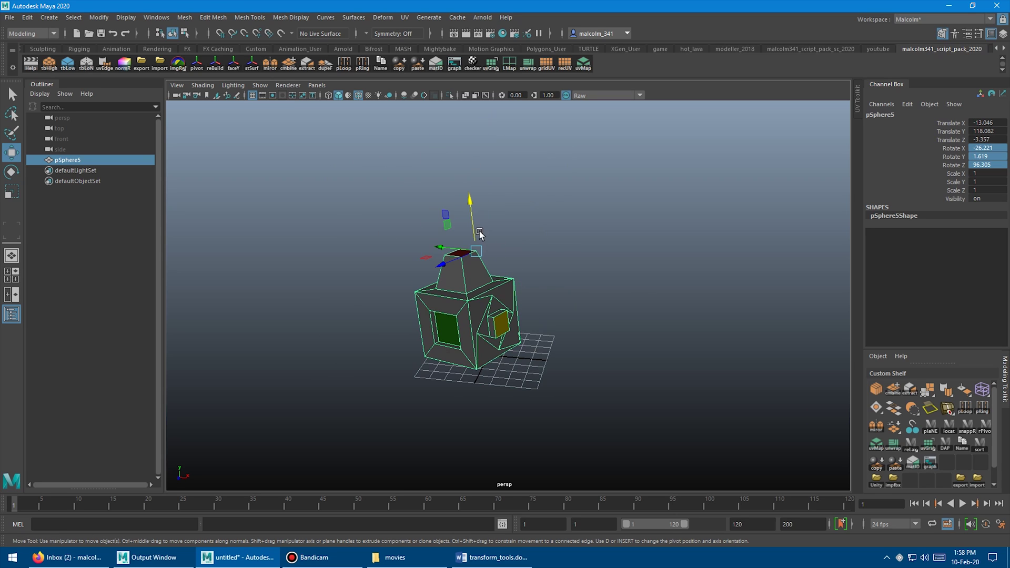
drag(475, 227, 471, 200)
alt+right_drag(520, 210, 562, 216)
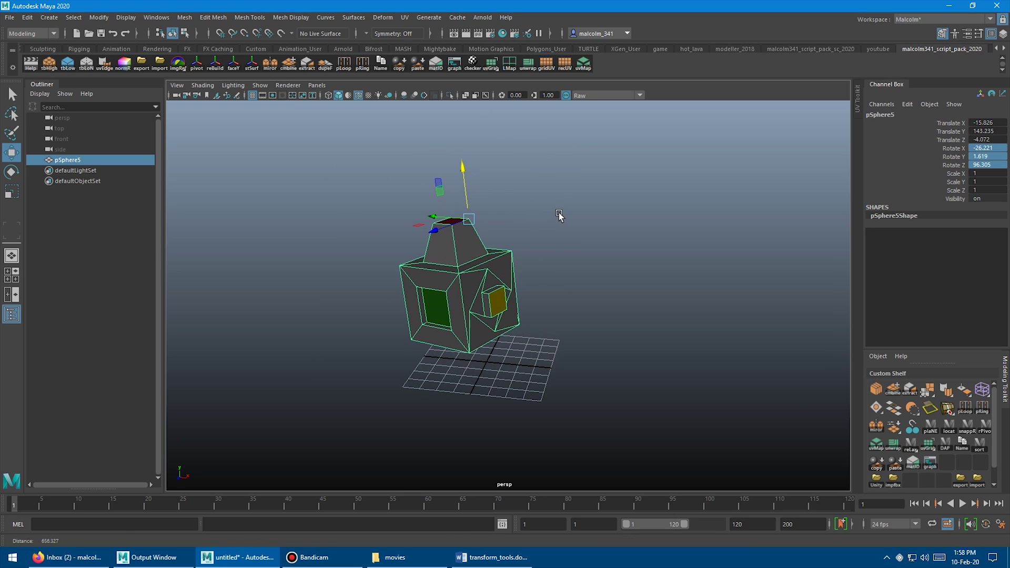
Freeze pSphere5's transformations and examine the resulting pivot axes around the object.
click(99, 18)
click(129, 64)
alt+drag(395, 171, 427, 170)
alt+drag(648, 208, 602, 210)
alt+right_drag(605, 211, 665, 212)
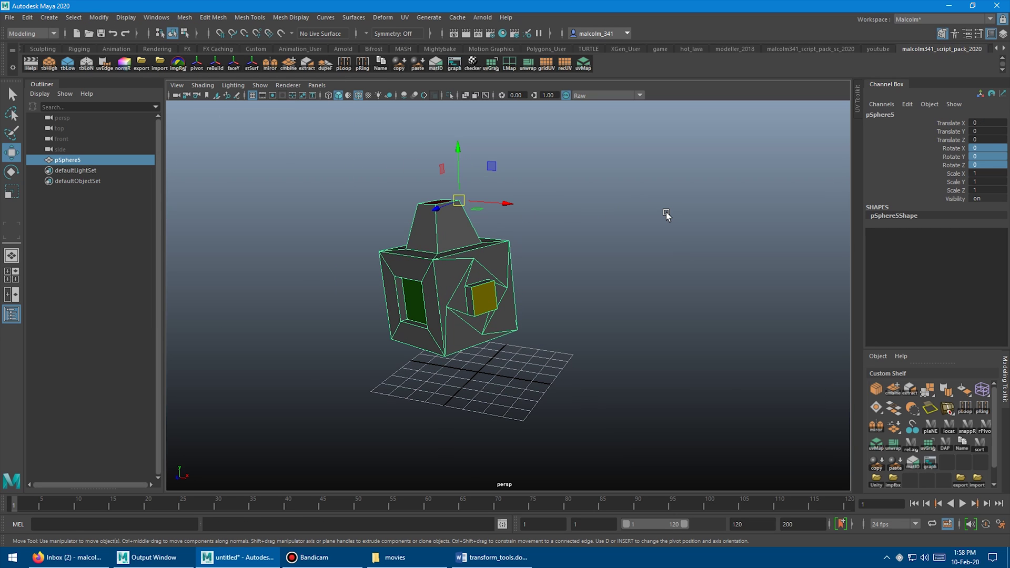
Examine pSphere5's frozen move and rotate axes from several angles, testing a small rotation and undoing it.
alt+drag(666, 216, 645, 261)
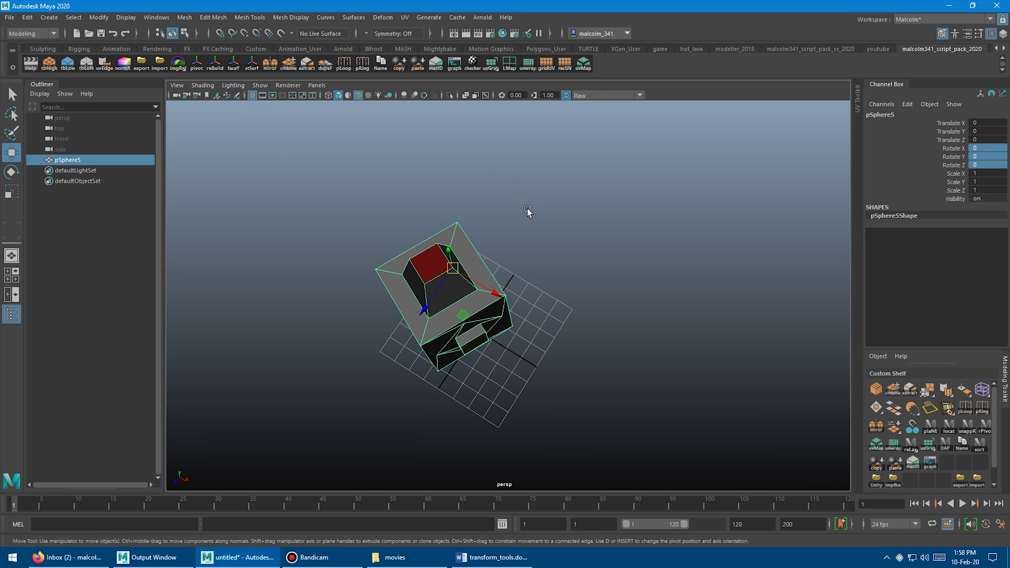
alt+drag(527, 211, 584, 218)
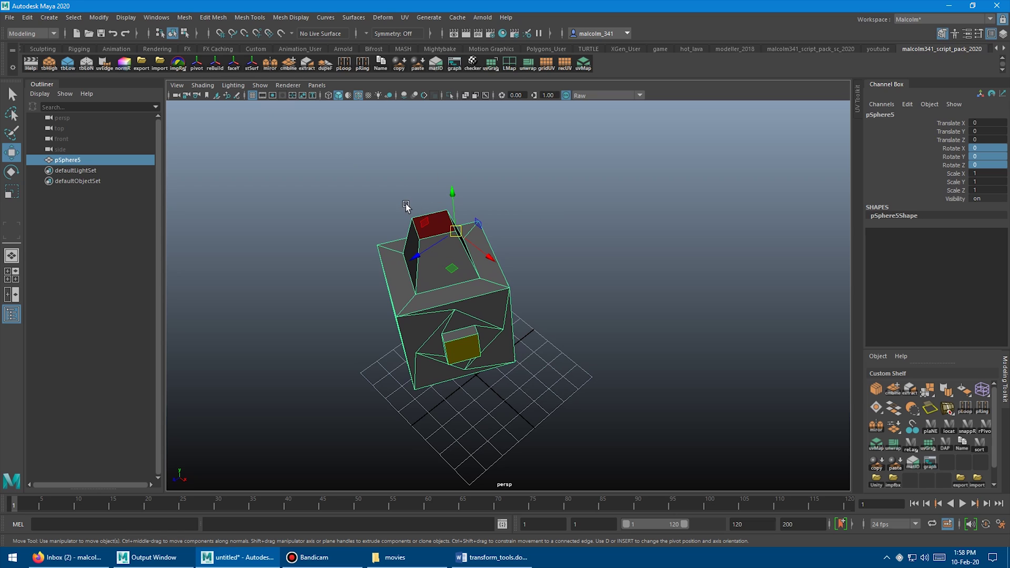
alt+drag(587, 258, 538, 247)
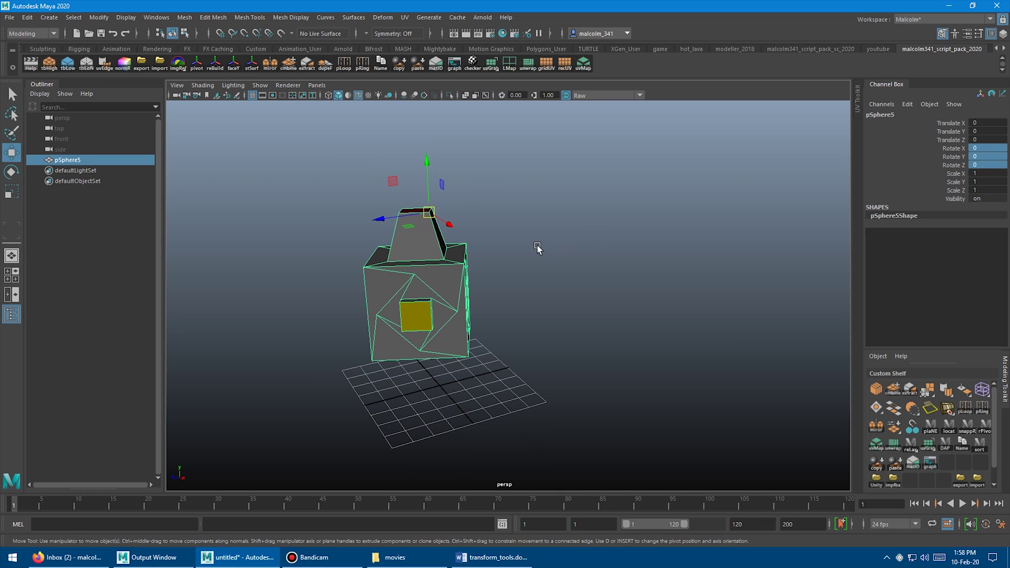
alt+drag(541, 195, 636, 225)
key(e)
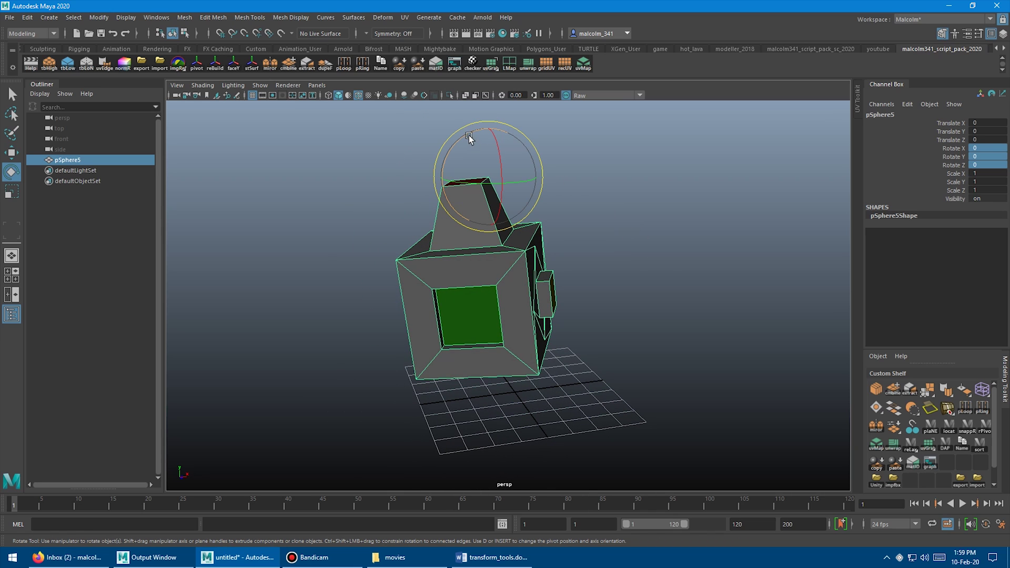
mouse_move(469, 133)
mouse_down()
mouse_move(483, 133)
mouse_move(459, 144)
mouse_move(486, 138)
mouse_up()
key(ctrl+z)
alt+drag(594, 201, 667, 252)
alt+drag(586, 254, 451, 241)
key(w)
alt+drag(583, 272, 621, 258)
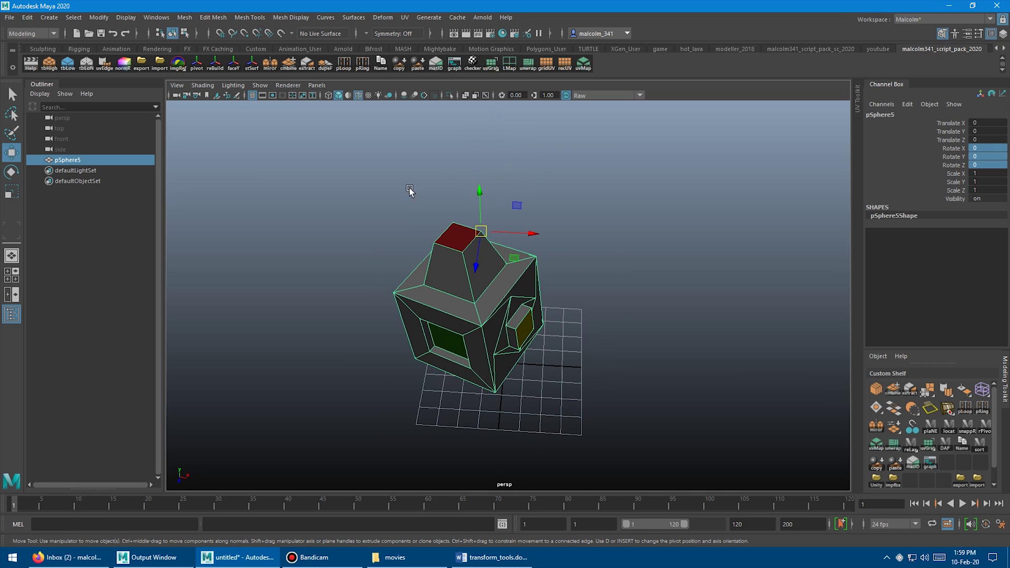
alt+drag(339, 205, 390, 213)
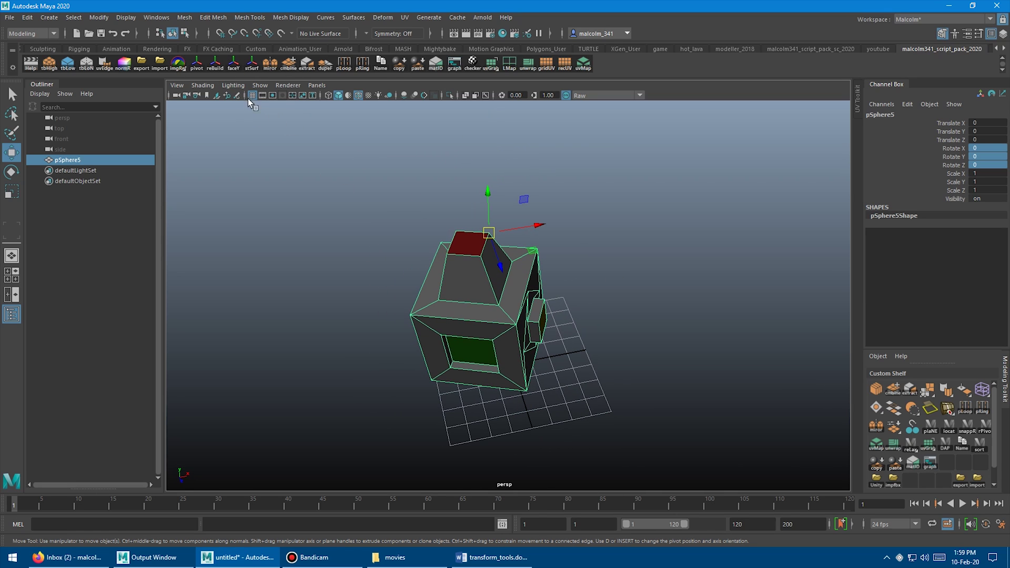
Align pSphere5 with the faceY tool so the red face of the protruding block points up along Y.
click(232, 65)
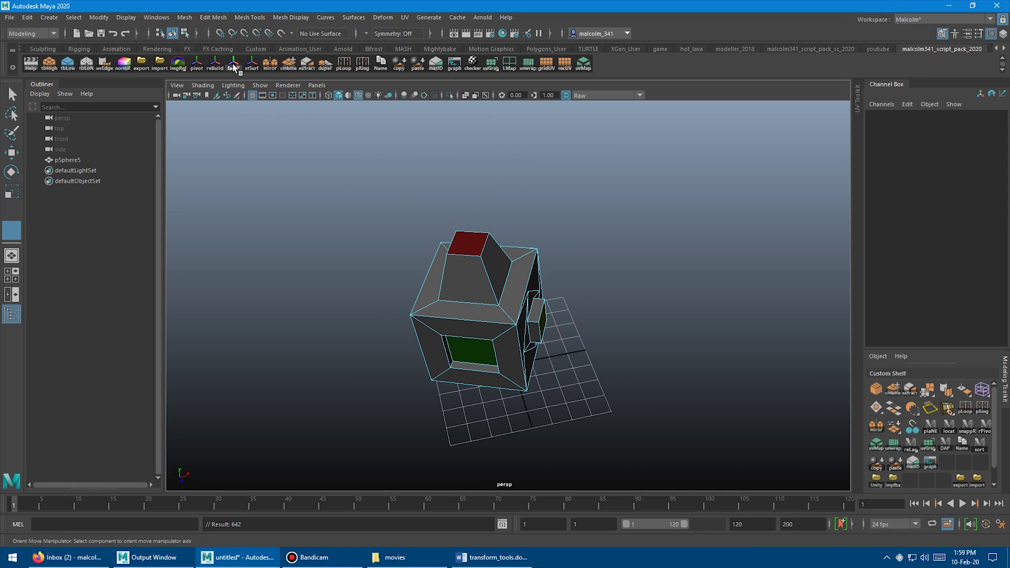
click(466, 241)
alt+drag(466, 241, 538, 280)
key(ctrl+z)
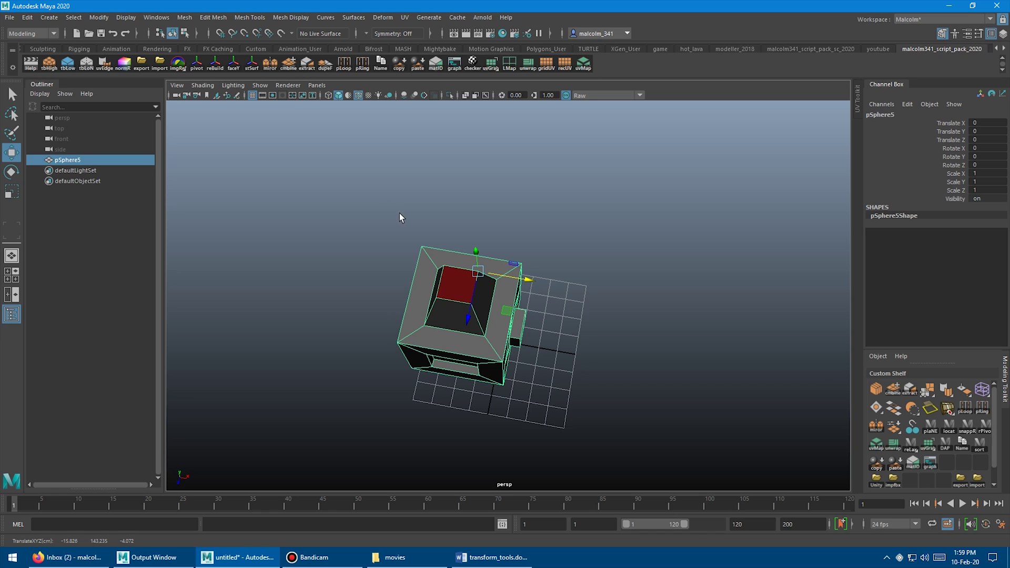
Align pSphere5 with the faceY tool so the yellow face points up along Y.
alt+drag(401, 219, 282, 208)
click(234, 63)
alt+drag(542, 243, 563, 139)
click(457, 290)
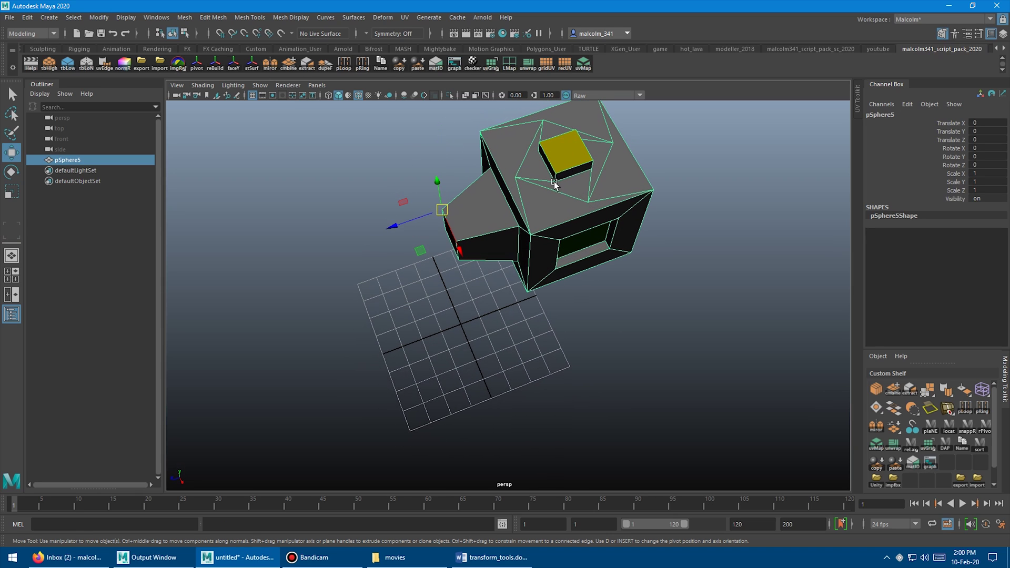
Align pSphere5 with the faceY tool so the green face points up, and inspect the object from several angles.
alt+drag(554, 184, 529, 138)
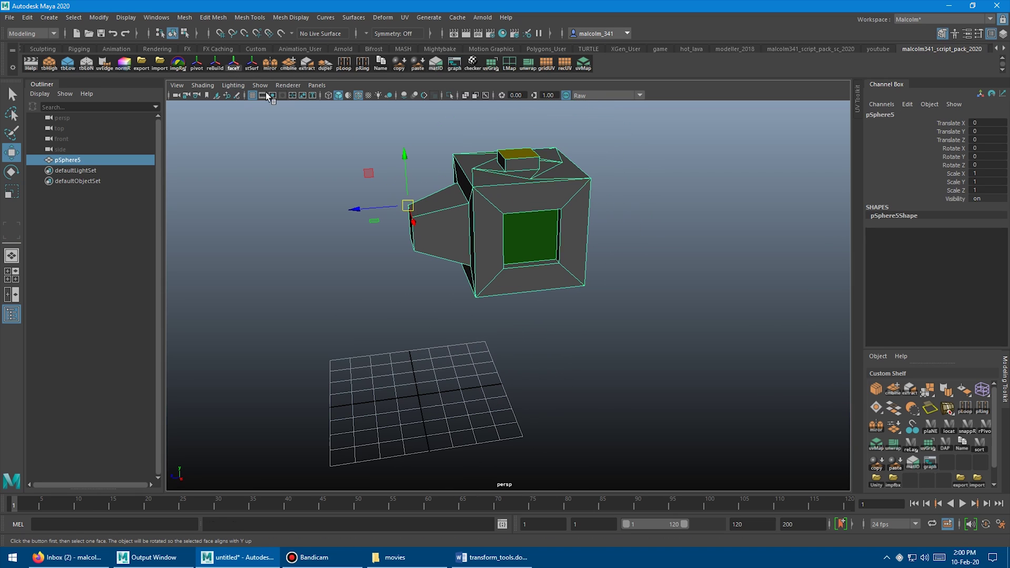
click(234, 64)
click(519, 238)
alt+drag(543, 282, 537, 315)
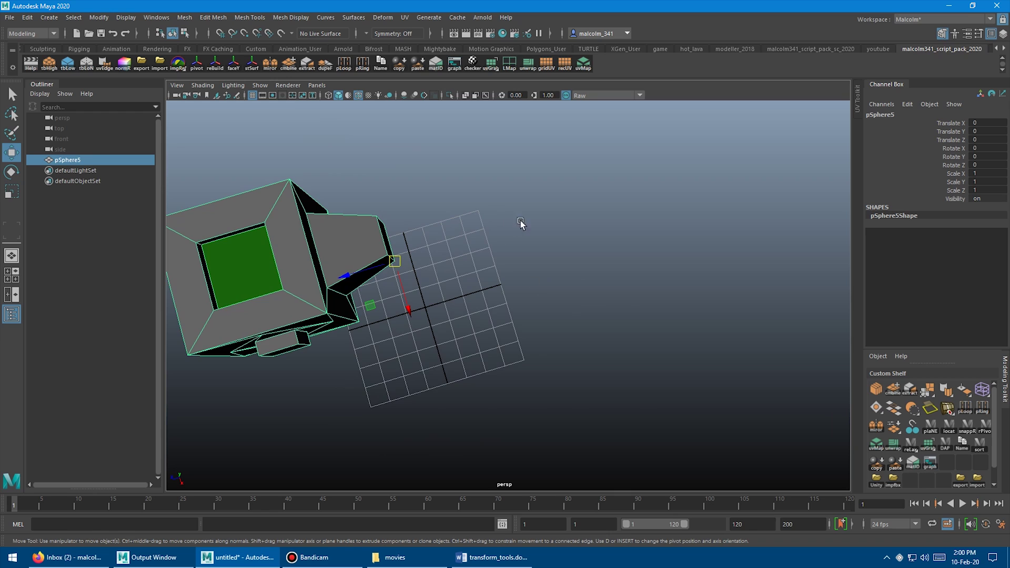
alt+drag(521, 223, 434, 256)
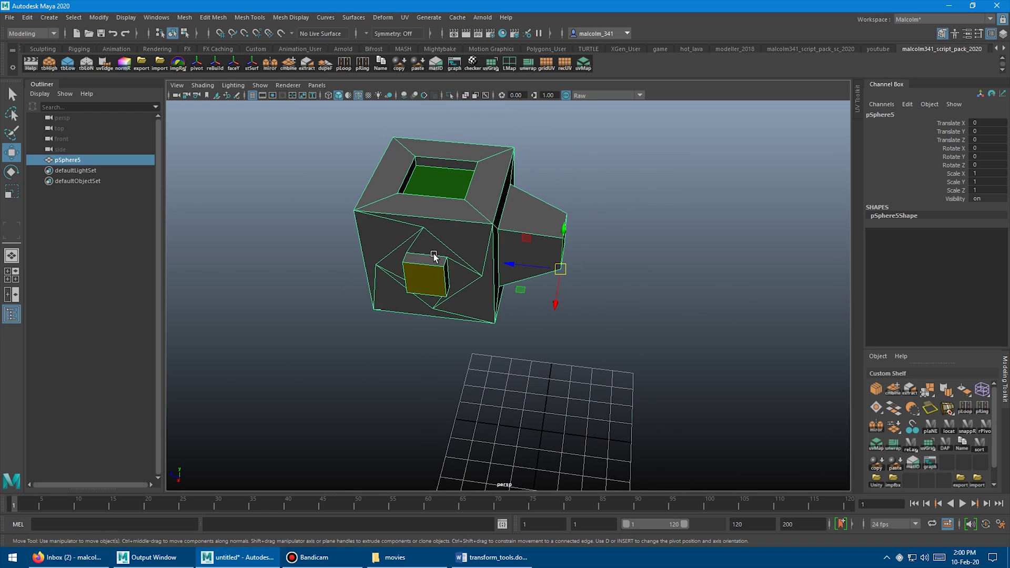
alt+drag(571, 222, 494, 193)
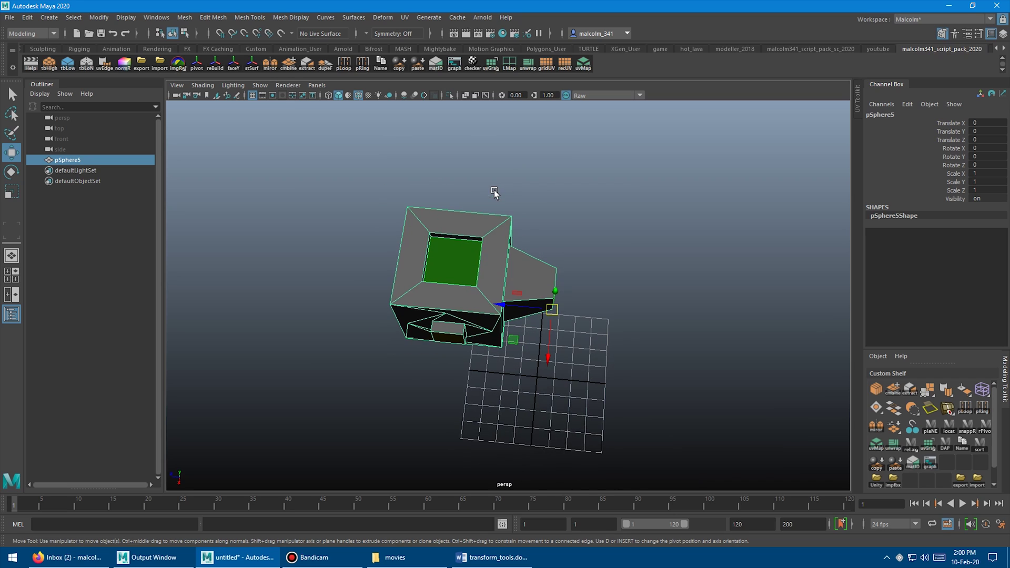
alt+drag(394, 189, 447, 201)
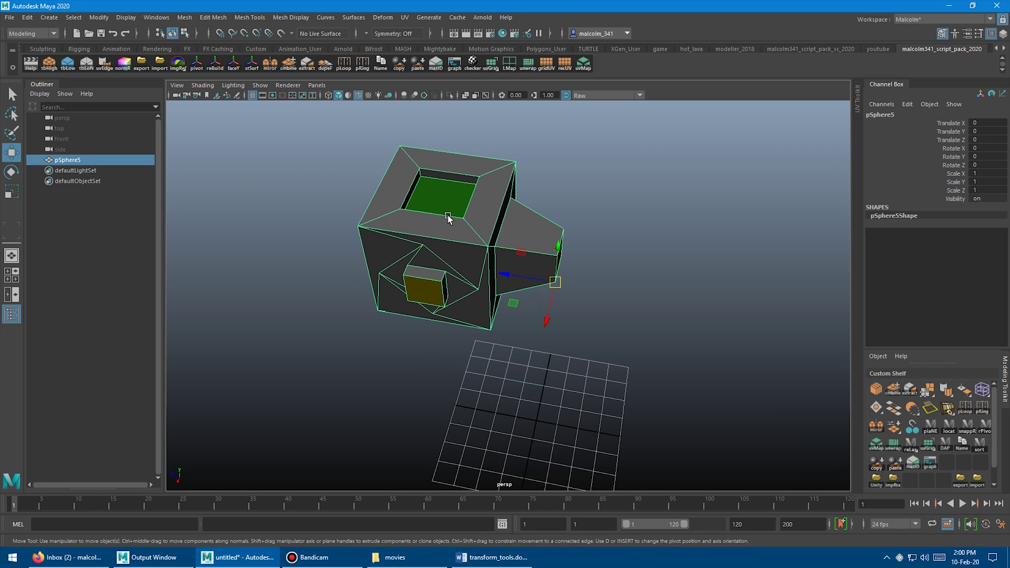
alt+drag(412, 213, 463, 232)
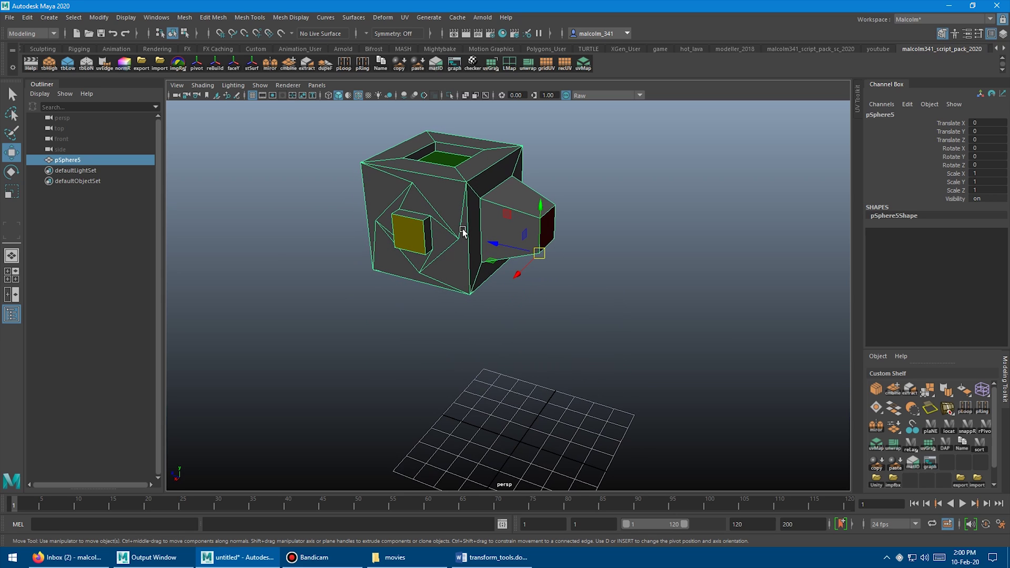
Align another face of pSphere5 upward, and rotate the object to about 32.257 in X, 40.677 in Y and -25.322 in Z.
click(234, 66)
alt+drag(307, 226, 439, 250)
click(464, 191)
key(e)
drag(503, 323, 486, 341)
alt+drag(643, 239, 547, 221)
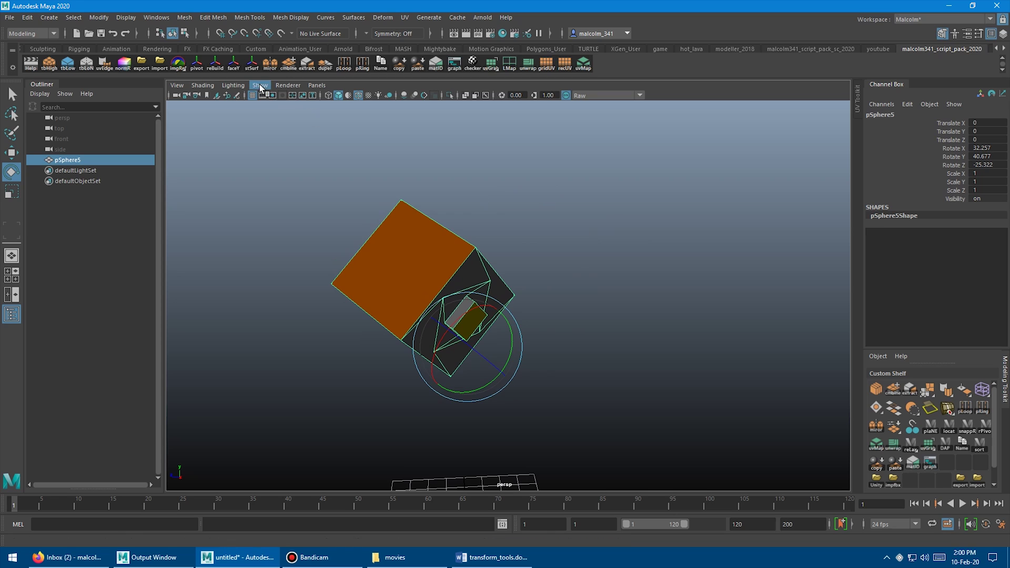
Freeze the transformations of the rotated pSphere5.
click(98, 17)
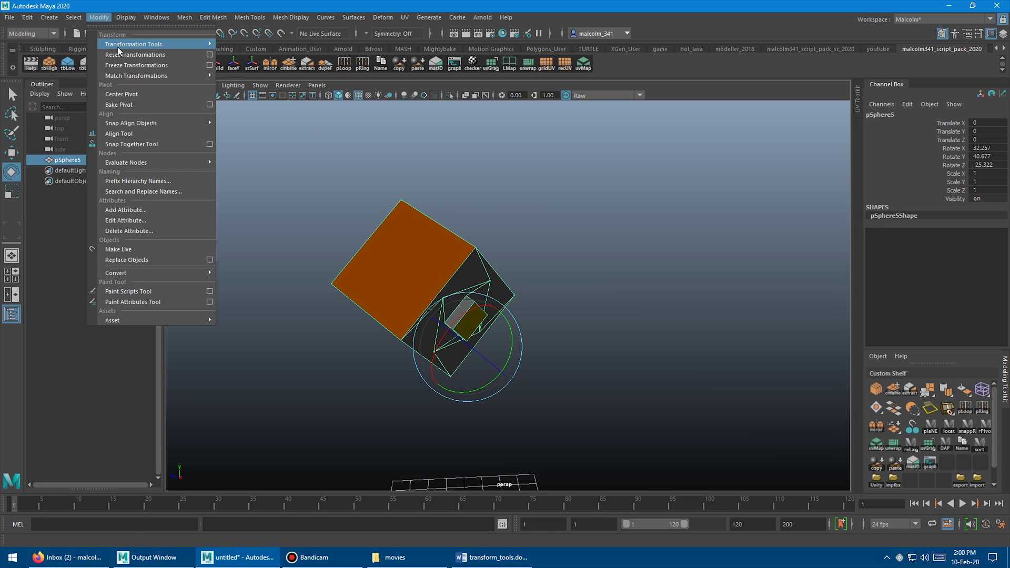
click(125, 64)
alt+drag(525, 192, 562, 181)
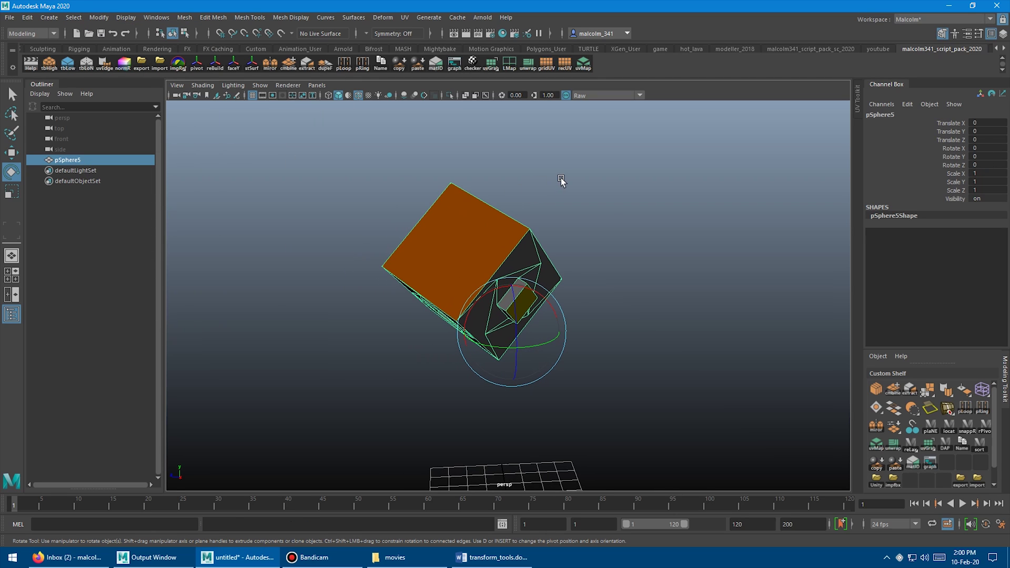
Align pSphere5 with the faceY tool so the orange face points up, and inspect its orientation from below and the side.
click(234, 64)
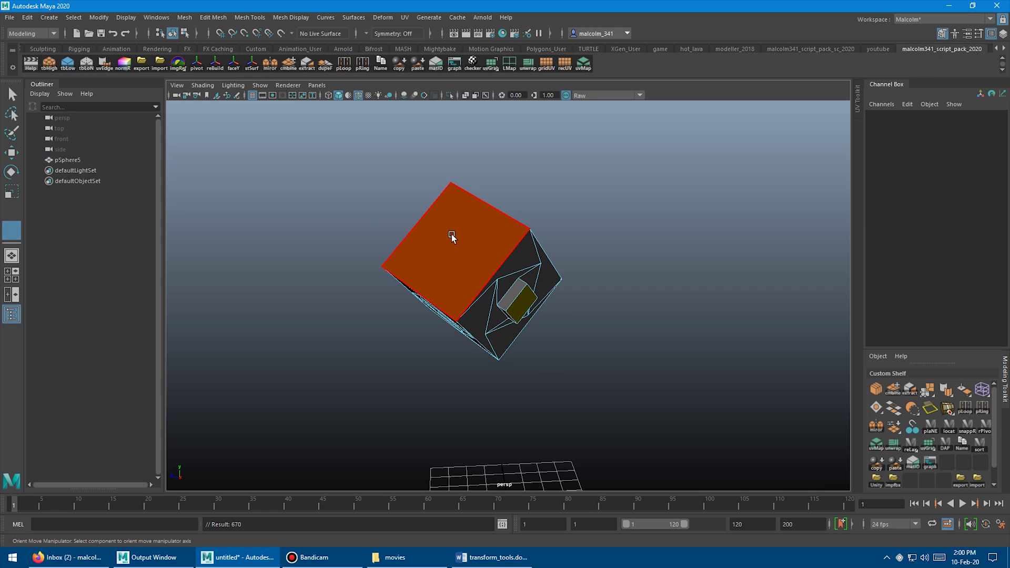
alt+drag(450, 238, 422, 207)
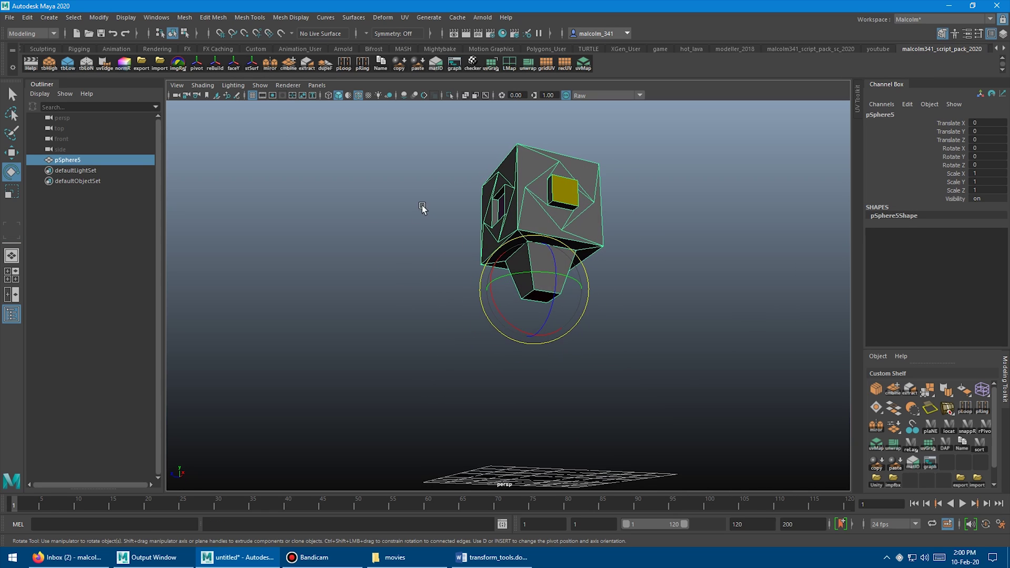
alt+right_drag(422, 208, 543, 178)
alt+middle_drag(543, 178, 541, 230)
mouse_move(541, 230)
alt+mouse_down()
mouse_move(569, 230)
mouse_move(560, 230)
alt+mouse_up()
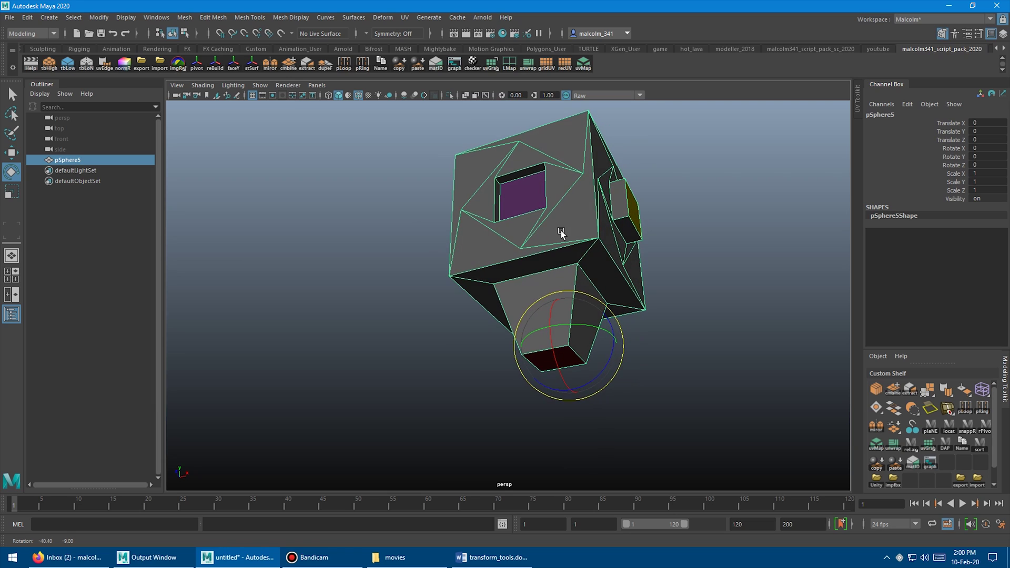
alt+drag(411, 193, 362, 214)
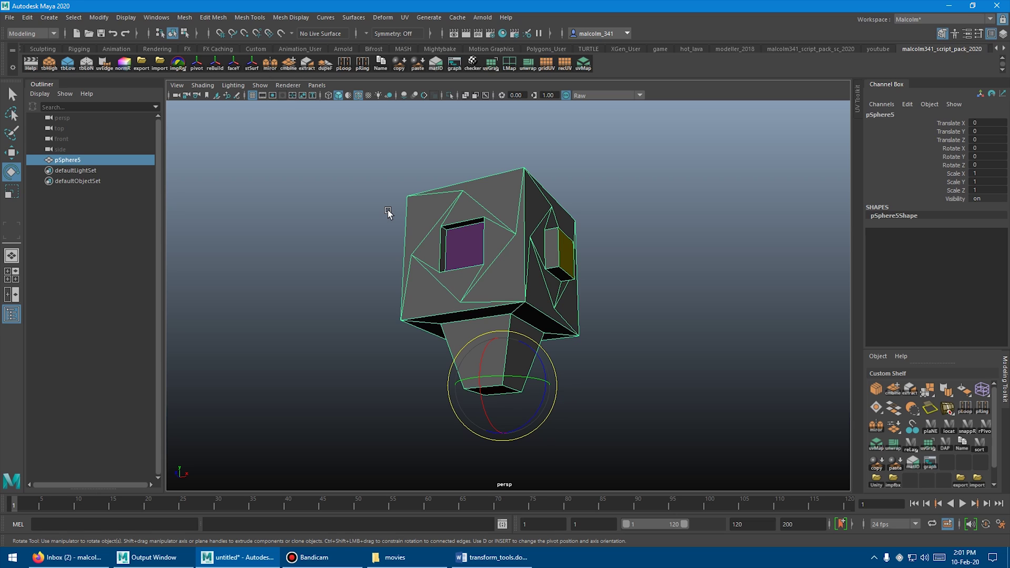
mouse_move(392, 220)
alt+mouse_down()
mouse_move(408, 216)
mouse_move(386, 214)
alt+mouse_up()
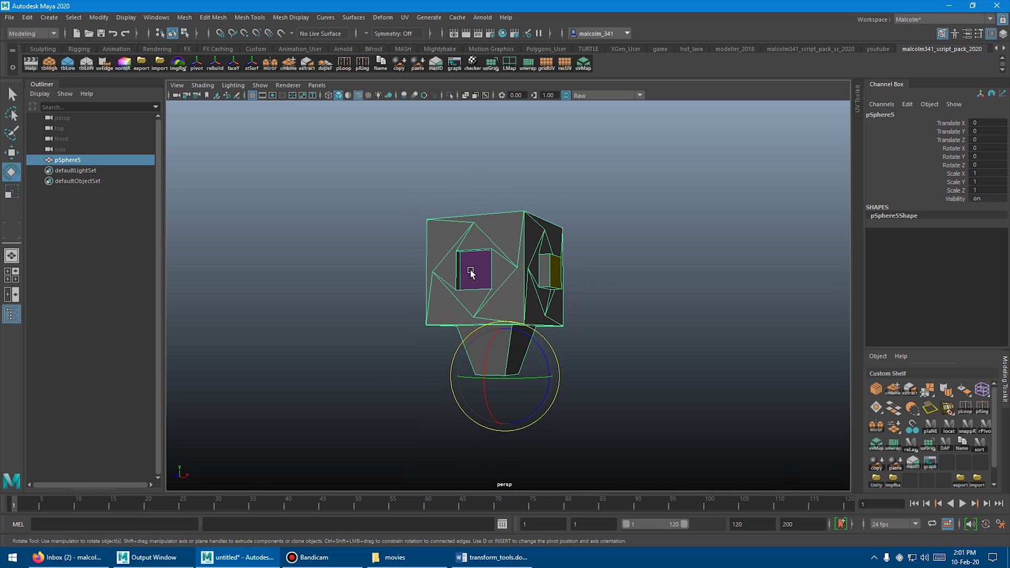
Align pSphere5 with the faceY tool so the purple face points up along Y.
click(238, 70)
click(476, 264)
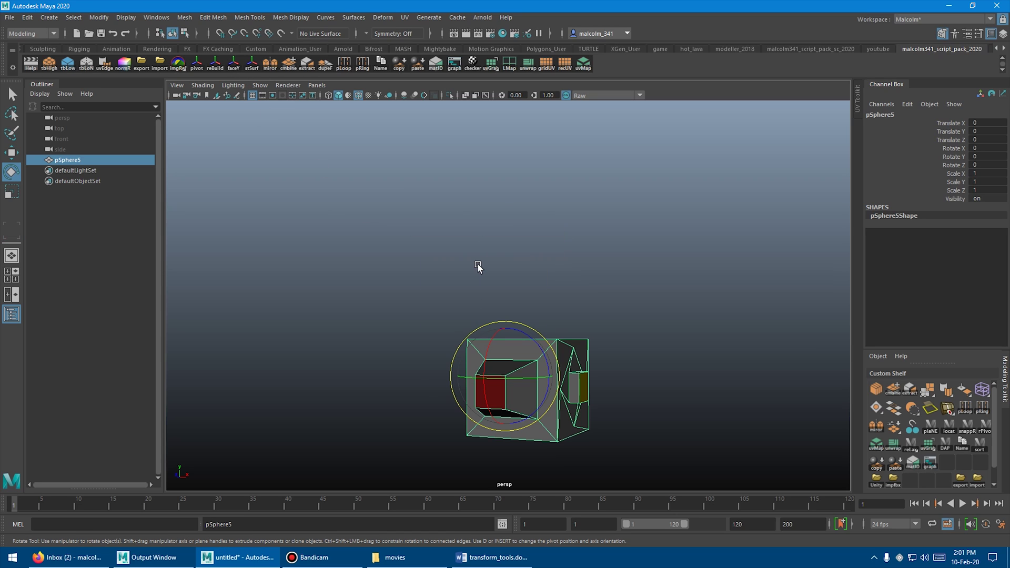
alt+drag(523, 249, 472, 277)
alt+middle_drag(471, 276, 412, 216)
alt+drag(412, 220, 434, 205)
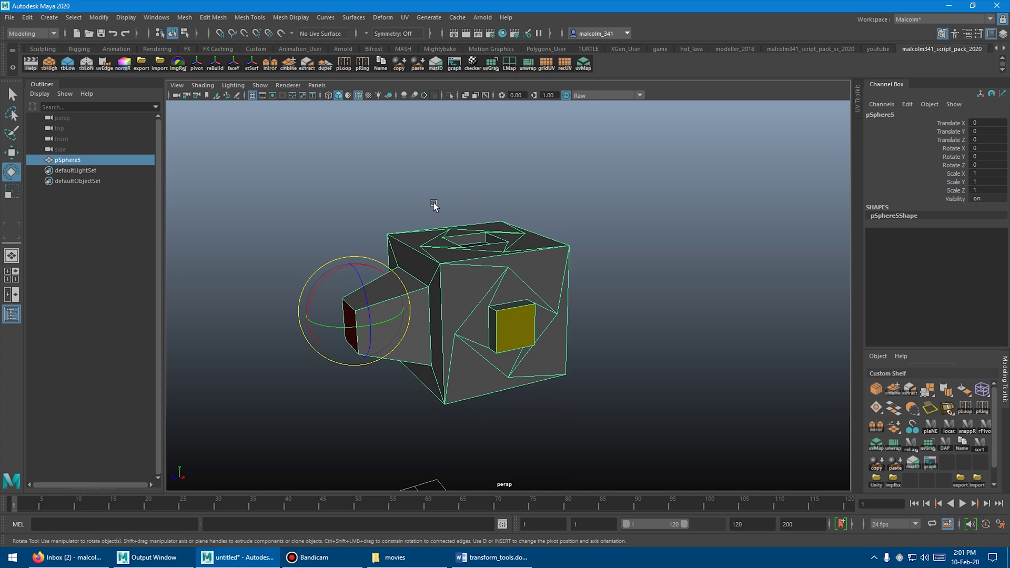
Align pSphere5 so the upper tapered side of the protruding block faces up, testing and undoing a short move.
click(235, 67)
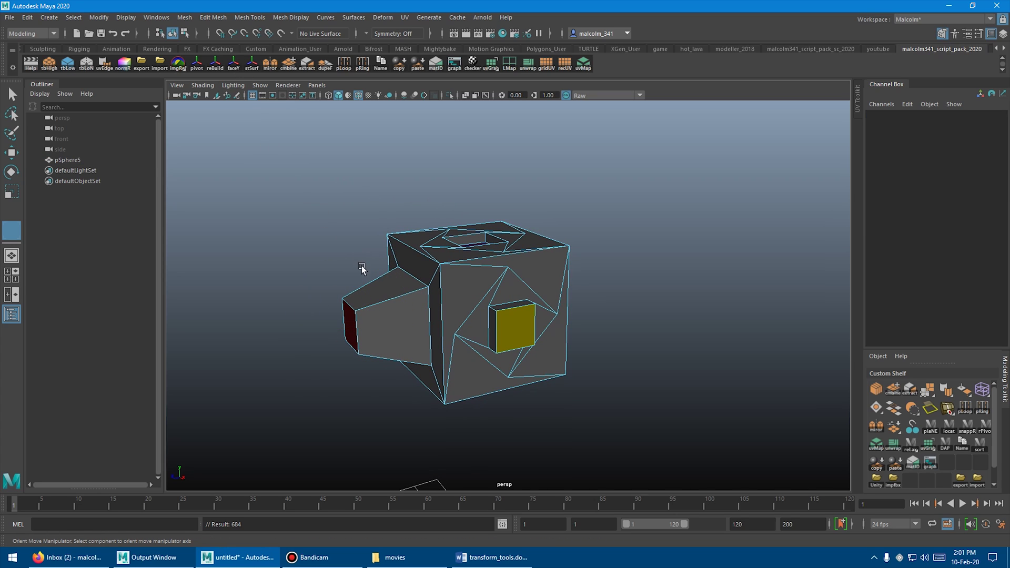
click(381, 285)
alt+drag(445, 262, 439, 239)
key(w)
mouse_move(334, 305)
mouse_down()
mouse_move(428, 311)
mouse_move(281, 307)
mouse_move(337, 308)
mouse_up()
key(ctrl+z)
alt+drag(475, 266, 501, 236)
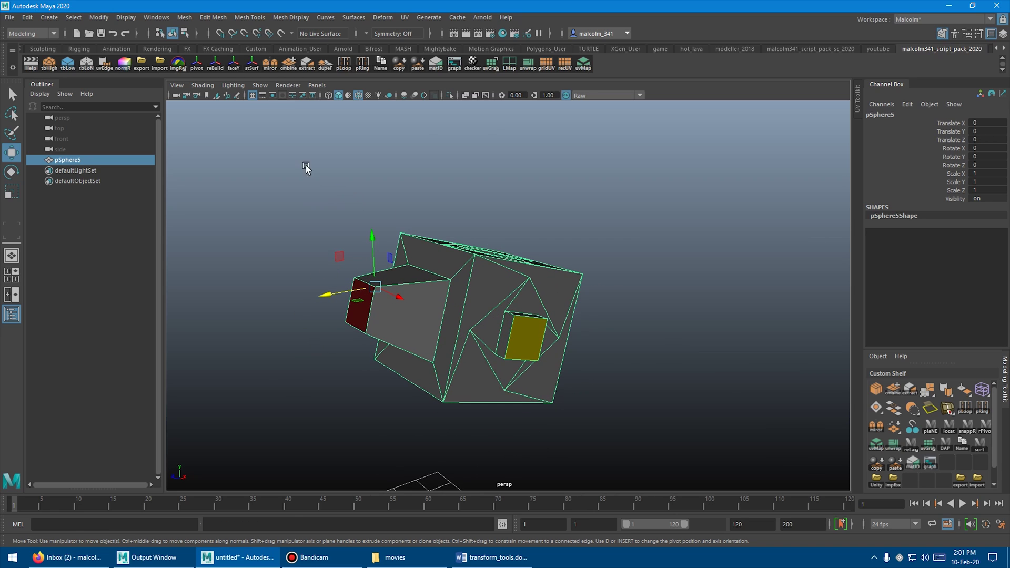
Align pSphere5 to the face at the base of the protruding block, testing and undoing a move along one axis.
click(233, 61)
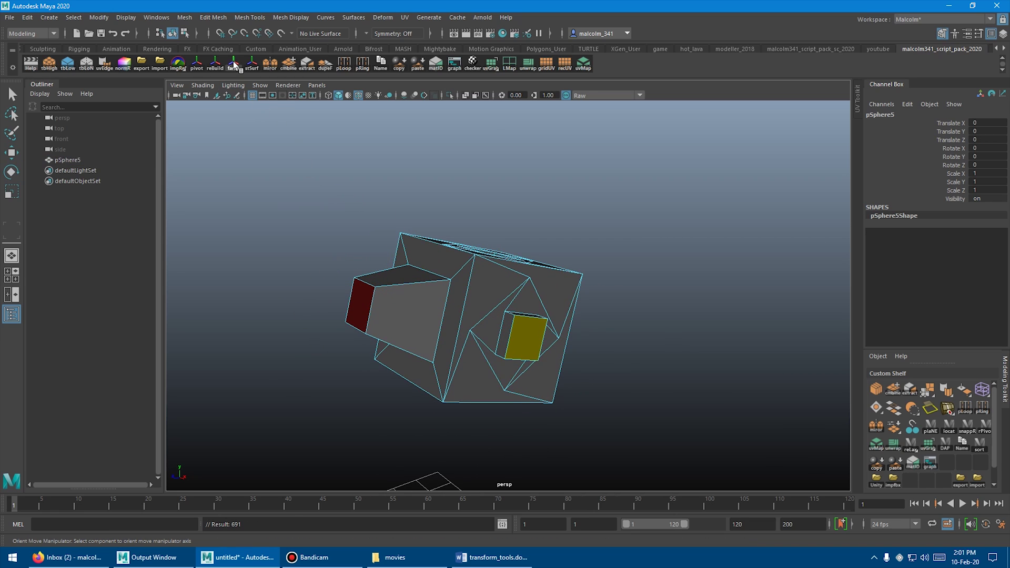
click(425, 270)
alt+drag(457, 264, 417, 251)
drag(337, 279, 426, 285)
key(ctrl+z)
alt+drag(463, 354, 476, 363)
alt+right_drag(476, 363, 366, 337)
alt+drag(409, 303, 449, 273)
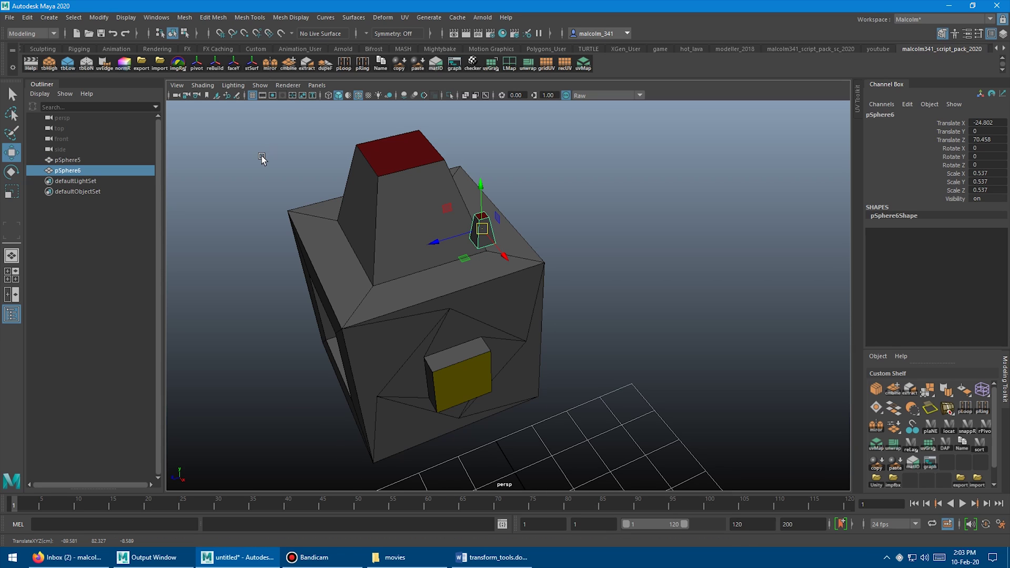
Duplicate the small tapered block pSphere6 into a row of three copies, the last at about -25.888 in X and 99.182 in Z.
alt+drag(363, 207, 395, 248)
alt+right_drag(395, 248, 495, 269)
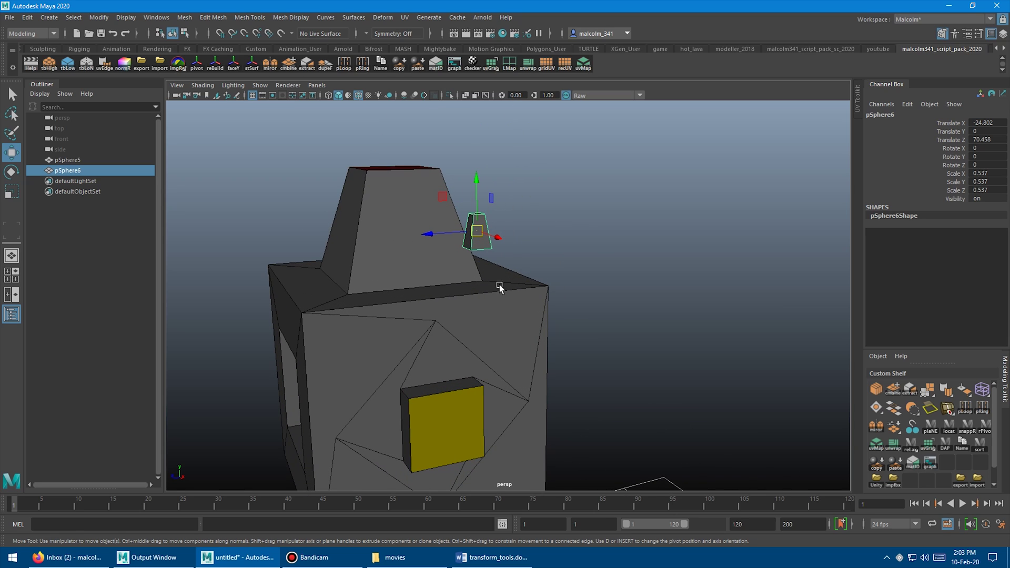
alt+drag(500, 287, 531, 241)
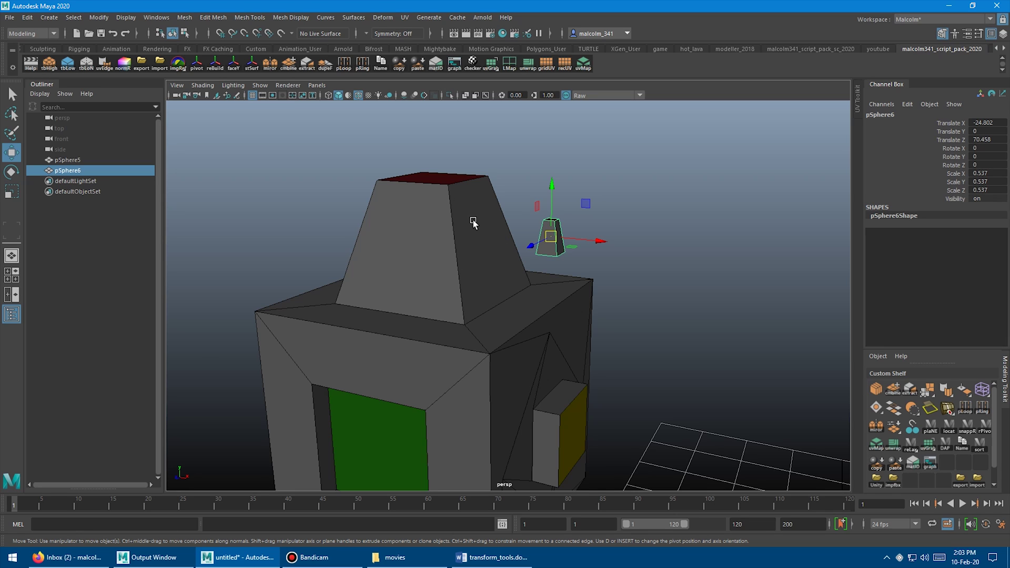
mouse_move(474, 223)
alt+mouse_down()
mouse_move(401, 254)
mouse_move(379, 234)
mouse_move(429, 240)
alt+mouse_up()
shift+drag(488, 294, 343, 327)
alt+drag(409, 353, 421, 325)
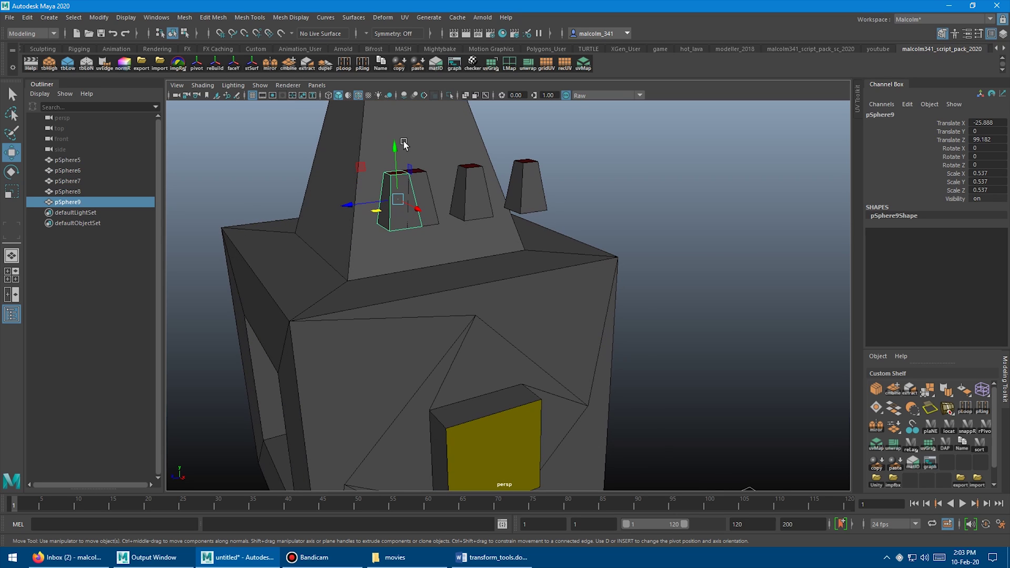
Lower the small block pSphere9 slightly and raise pSphere7 to about 4.97 in Y.
drag(396, 147, 395, 161)
click(471, 183)
drag(471, 149, 469, 119)
alt+right_drag(539, 242, 434, 235)
alt+drag(434, 236, 397, 201)
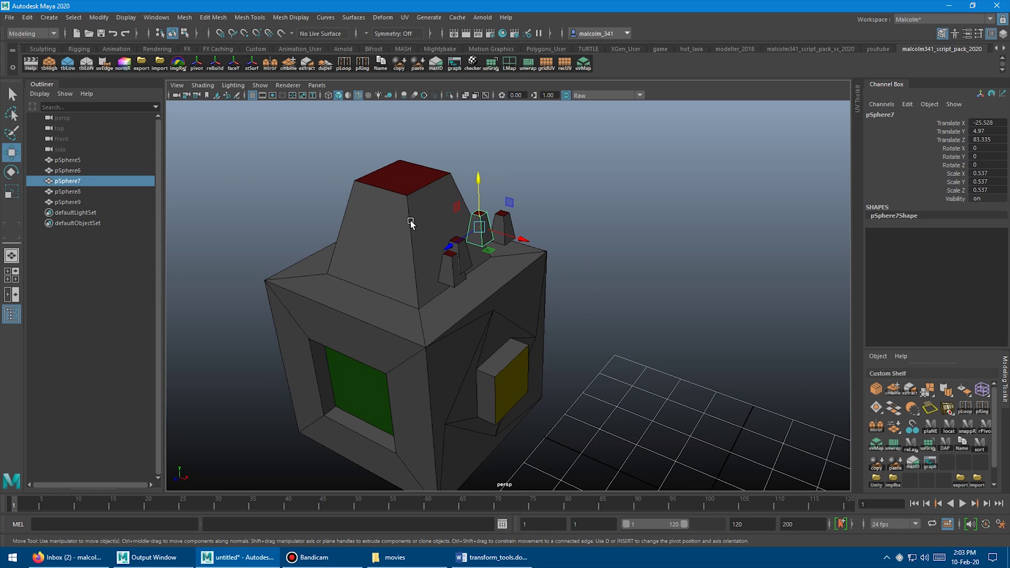
Select the large object pSphere5 with the Select tool.
key(q)
click(411, 222)
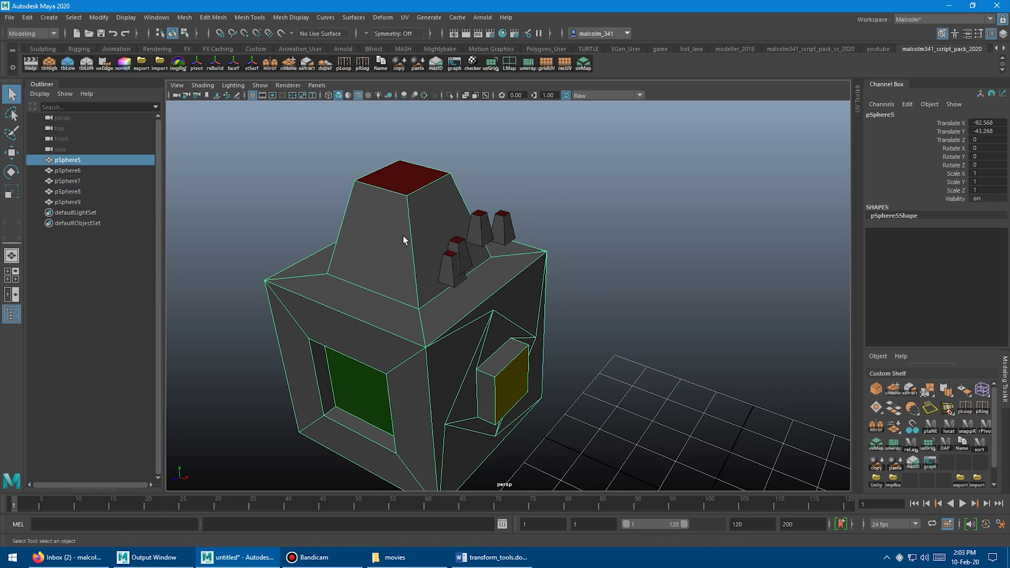
alt+middle_drag(403, 236, 448, 209)
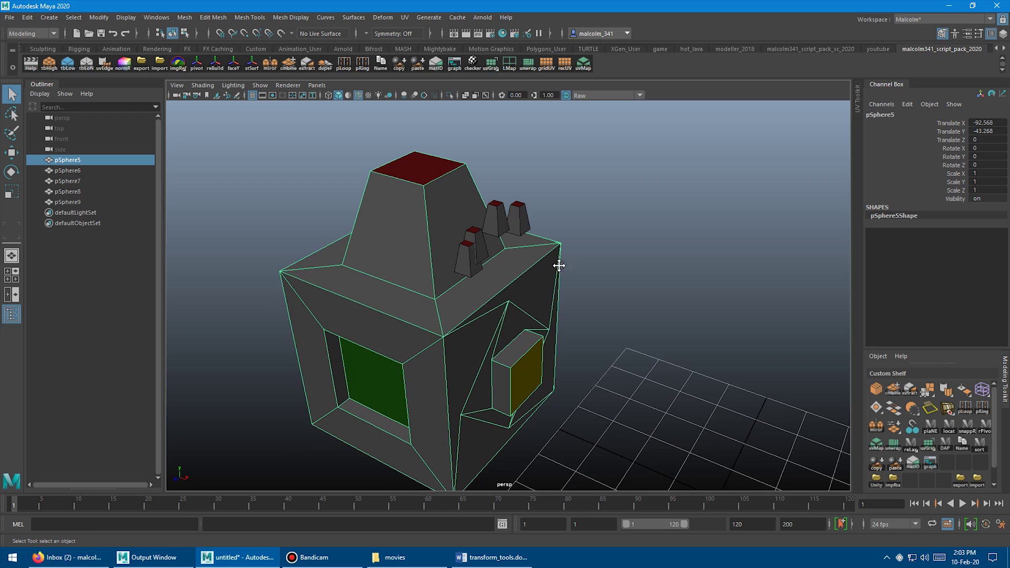
Select the four small tapered blocks pSphere6 to pSphere9 and inspect them from below with the Move tool.
alt+drag(559, 265, 557, 287)
click(472, 286)
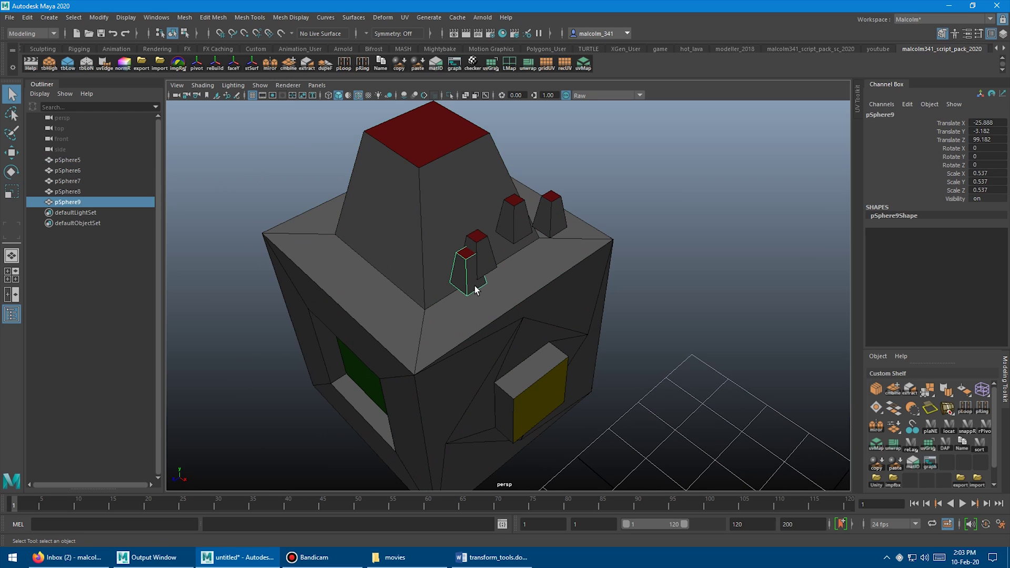
shift+click(485, 267)
shift+click(515, 226)
shift+click(550, 221)
key(w)
alt+drag(459, 243, 558, 232)
Set the pivot of the small block pSphere6 to the centre of its base vertices.
click(530, 233)
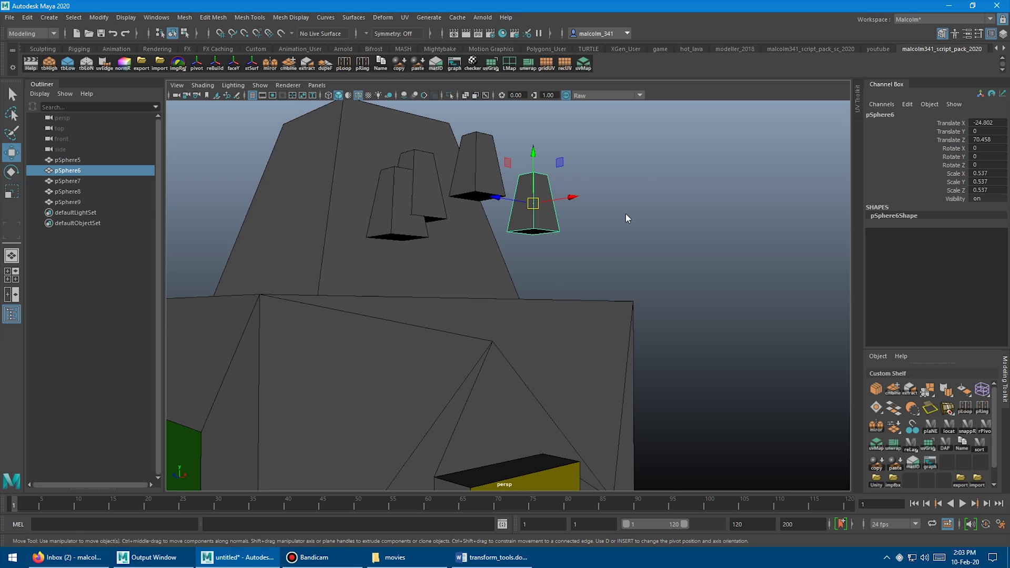
right_drag(626, 214, 580, 214)
drag(483, 249, 593, 222)
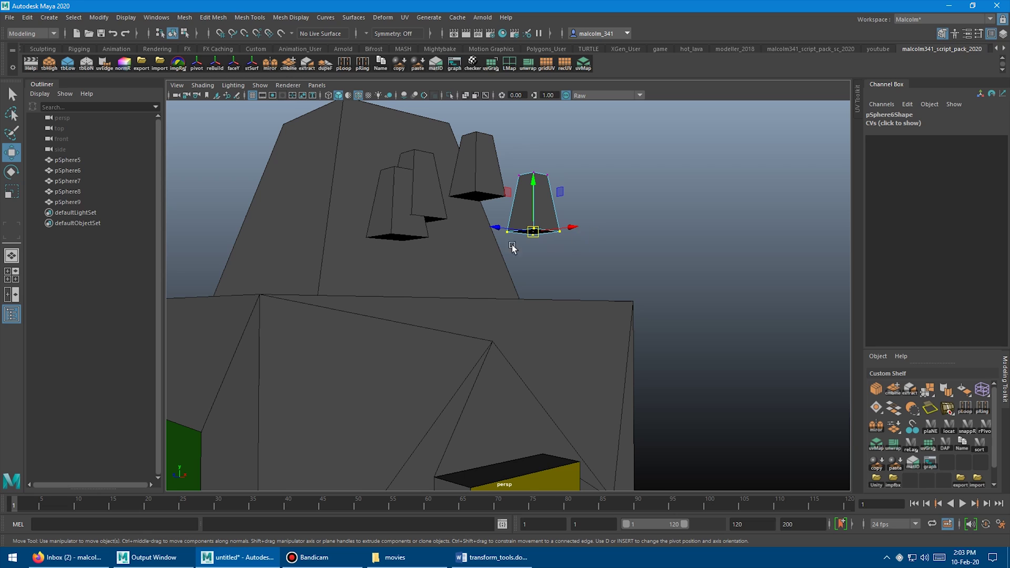
key(F8)
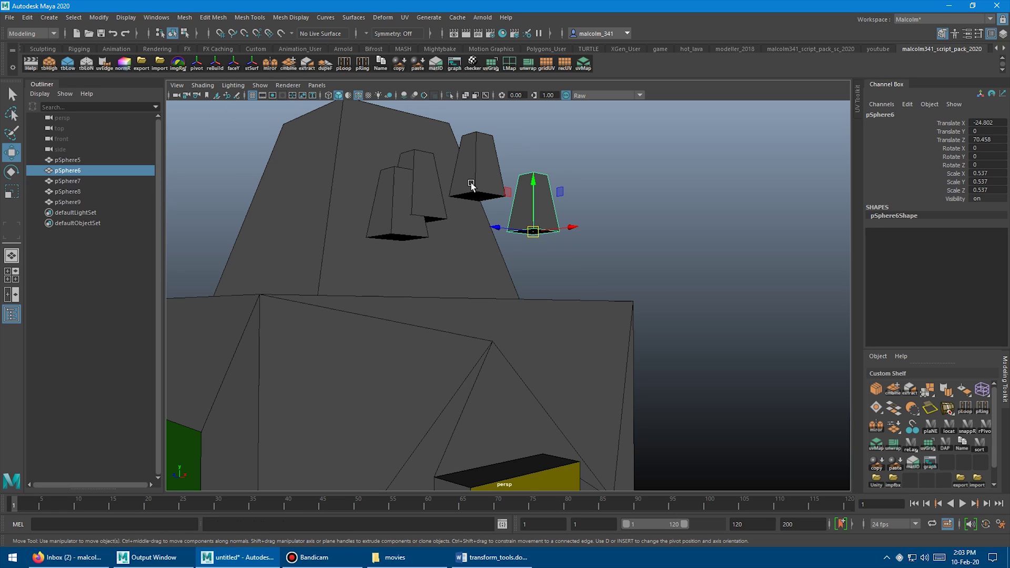
Set the pivots of the small blocks pSphere7 and pSphere8 to the centre of their base vertices.
click(484, 187)
right_drag(485, 187, 463, 203)
click(424, 215)
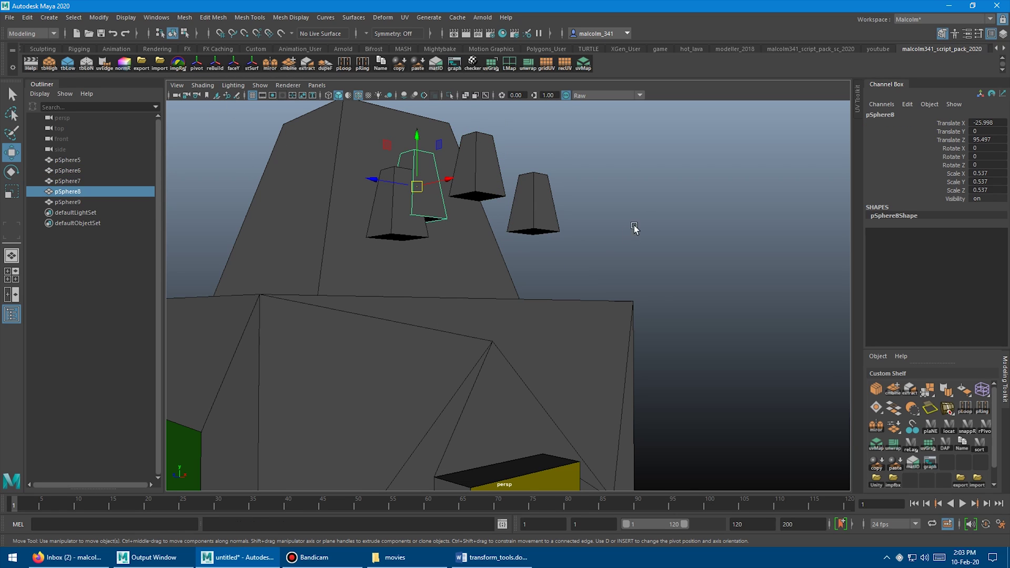
right_drag(646, 210, 601, 210)
drag(394, 236, 468, 208)
key(F8)
Centre the pivot of the small block pSphere9 on its base vertices and return to object mode.
click(407, 234)
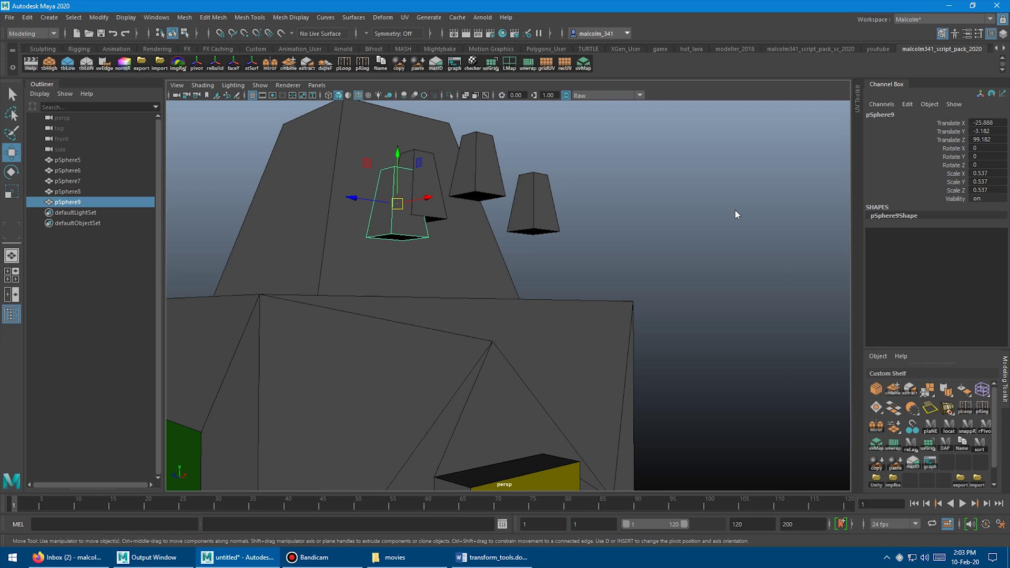
right_drag(735, 211, 692, 212)
drag(348, 256, 451, 218)
key(F8)
alt+drag(498, 262, 540, 270)
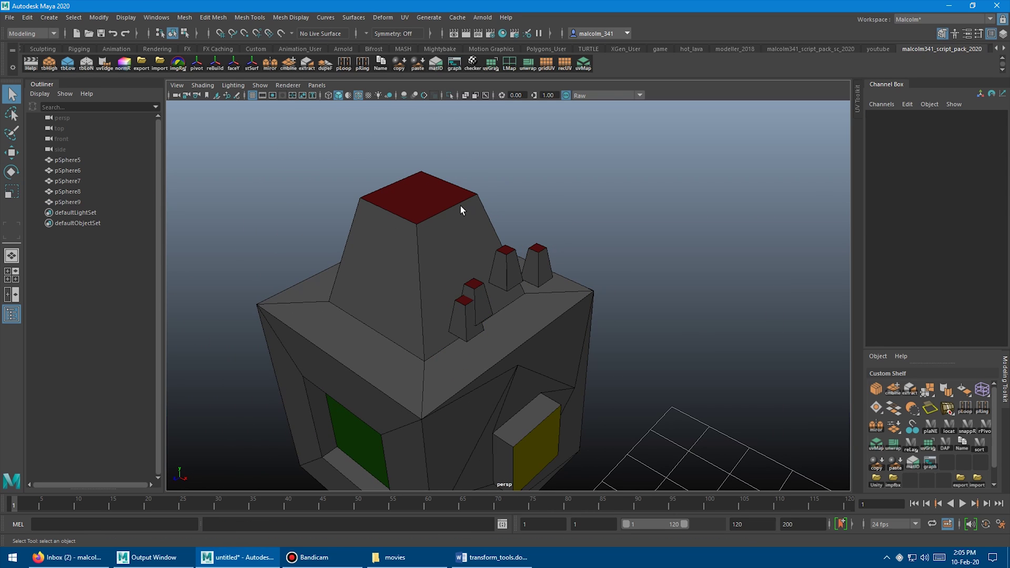
Align the small blocks pSphere6 to pSphere9 to the surface of pSphere5 with the stSurf tool, selecting pSphere5 first.
click(452, 216)
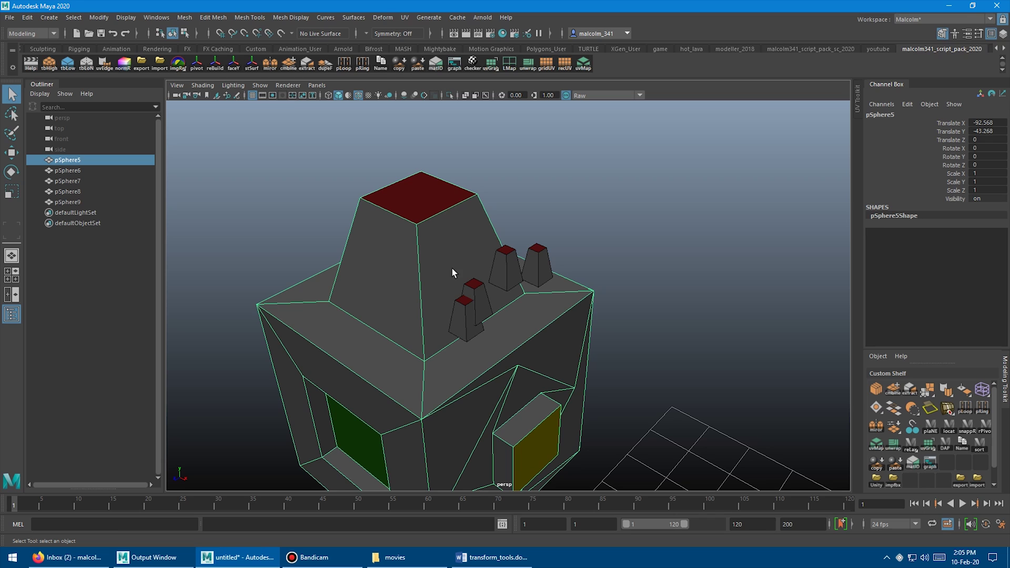
shift+click(461, 314)
shift+click(481, 298)
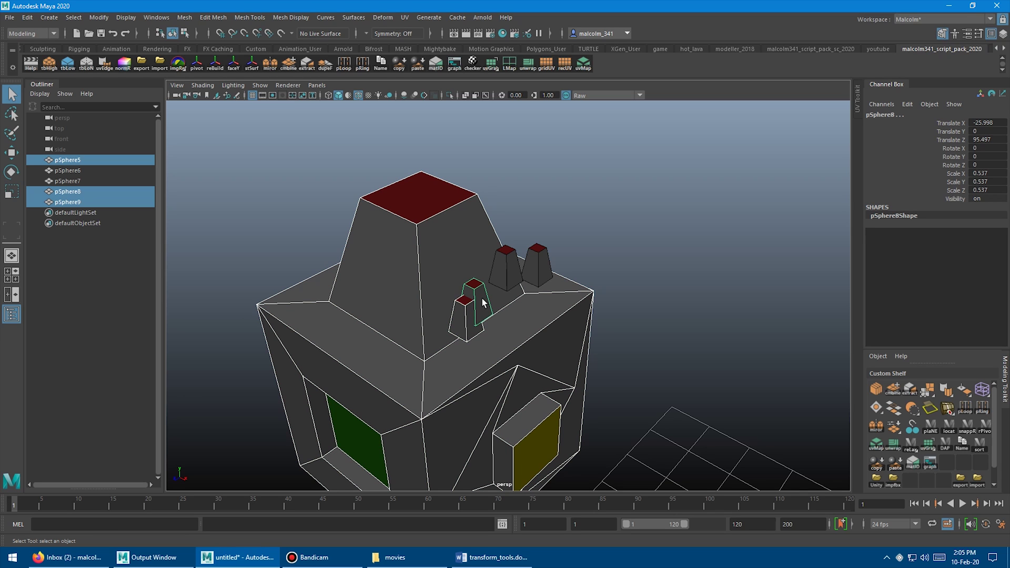
shift+click(504, 272)
shift+click(537, 266)
alt+drag(497, 268, 418, 241)
scroll(417, 241, up, 4)
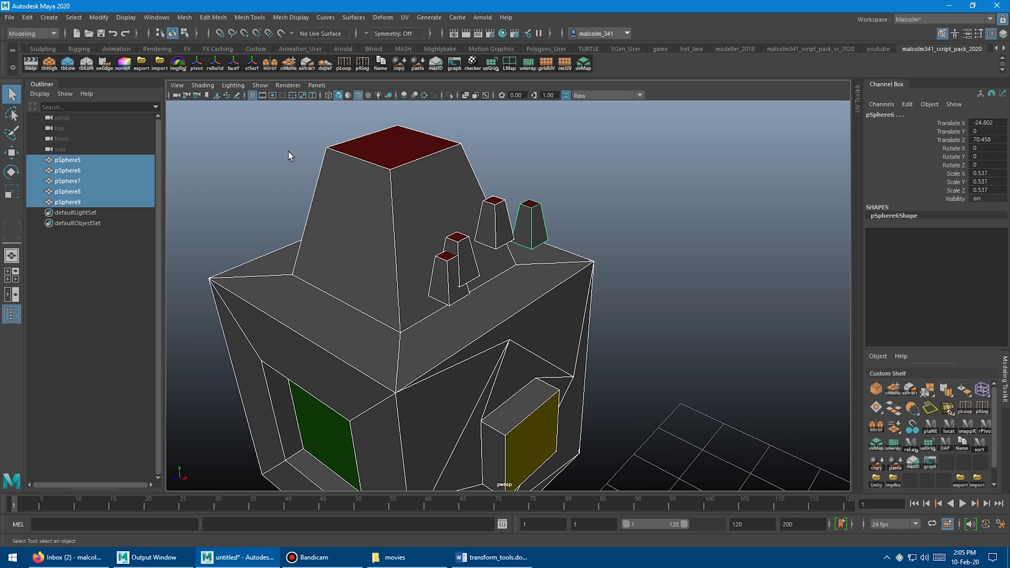
click(252, 65)
alt+drag(421, 227, 500, 248)
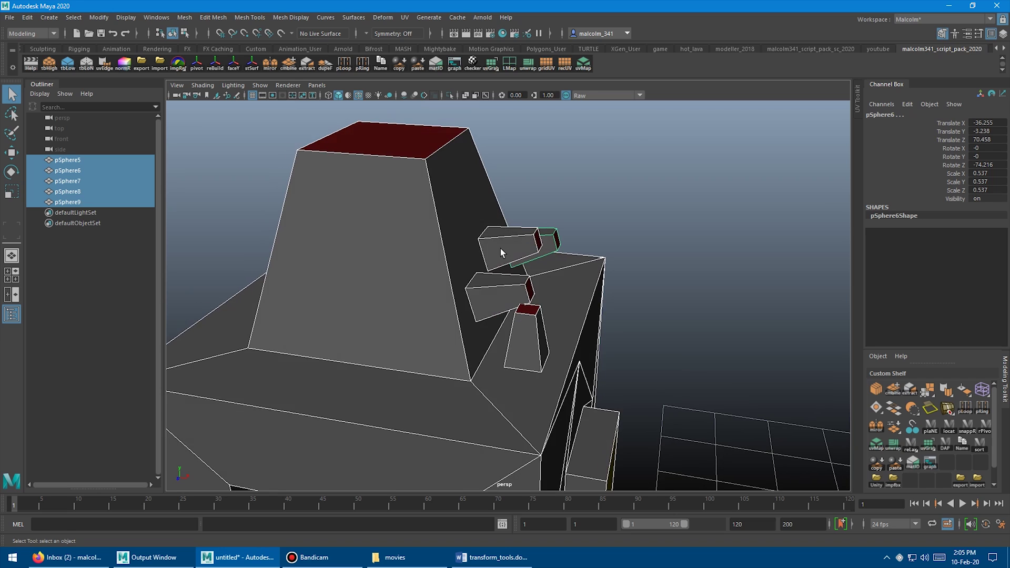
Inspect the orientation of the aligned blocks pSphere7 and pSphere9, testing and undoing a move of pSphere9 along its Y axis.
click(502, 250)
key(w)
alt+drag(501, 307, 509, 297)
alt+middle_drag(489, 277, 491, 294)
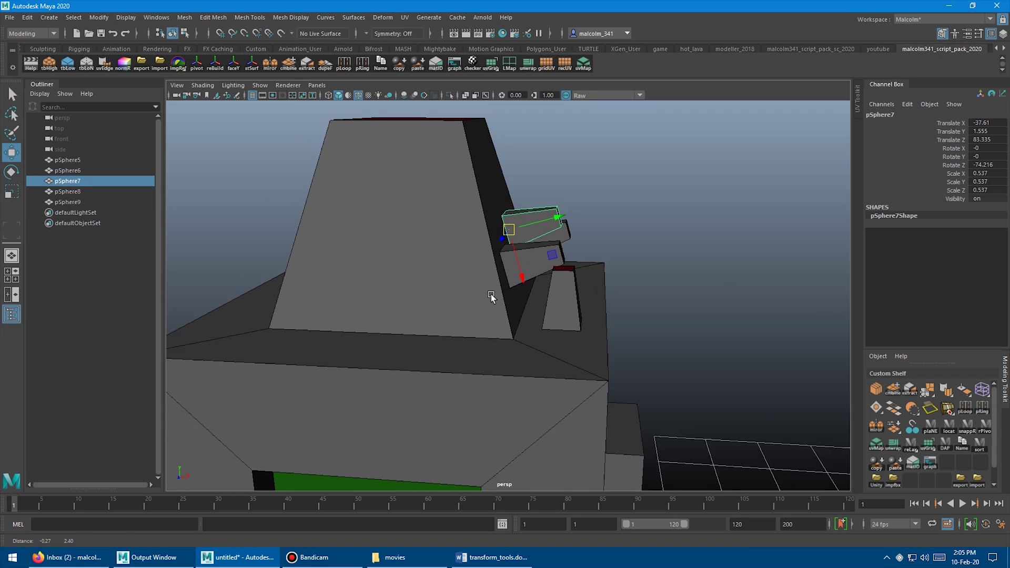
scroll(490, 295, down, 2)
drag(517, 290, 366, 283)
click(467, 308)
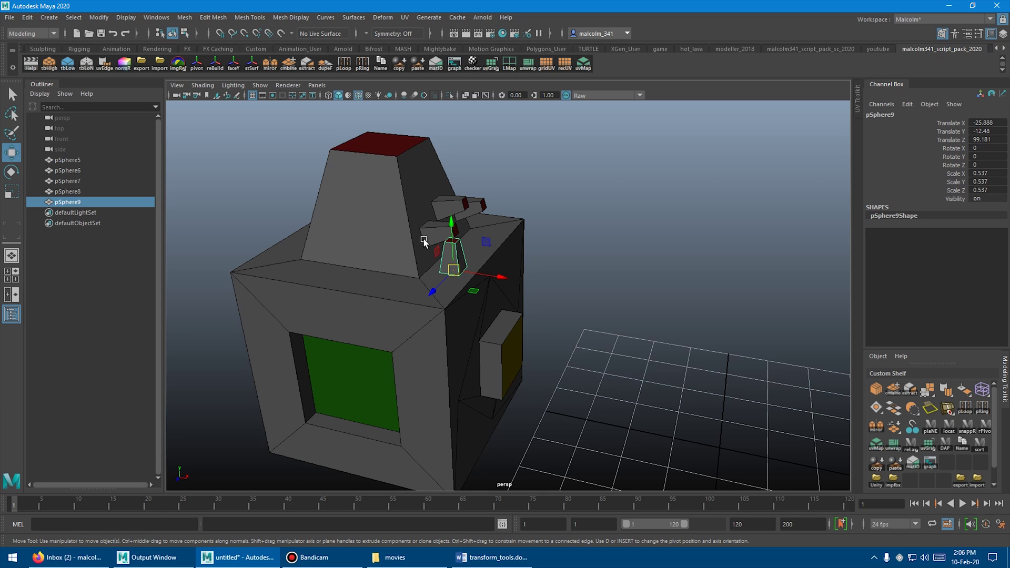
alt+drag(437, 286, 447, 189)
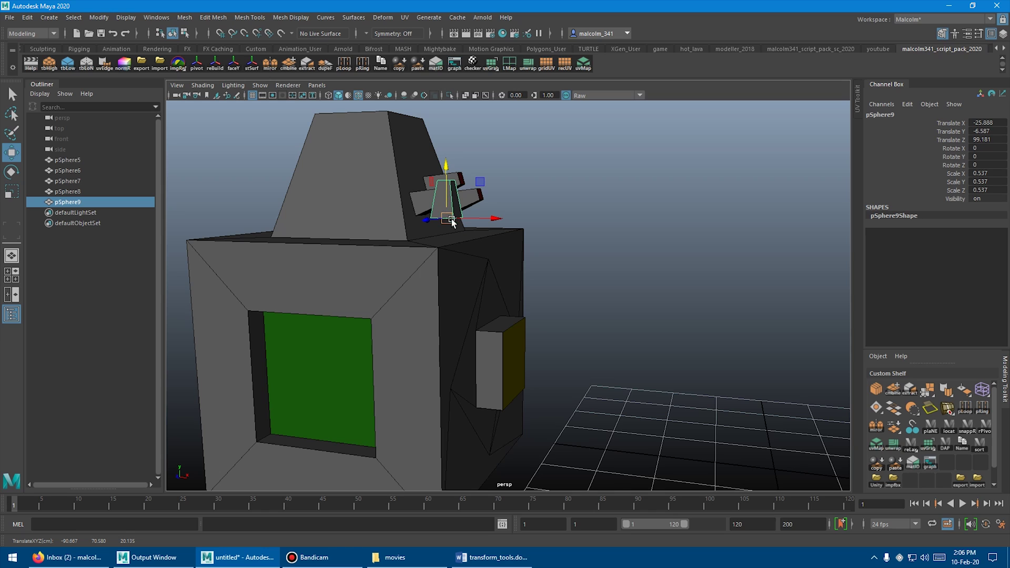
key(ctrl+z)
Duplicate pSphere9 into four copies above the yellow block, the last at 57.243 in Z and rotated about -22.076, 8.812, -26.658 degrees.
alt+drag(395, 259, 349, 260)
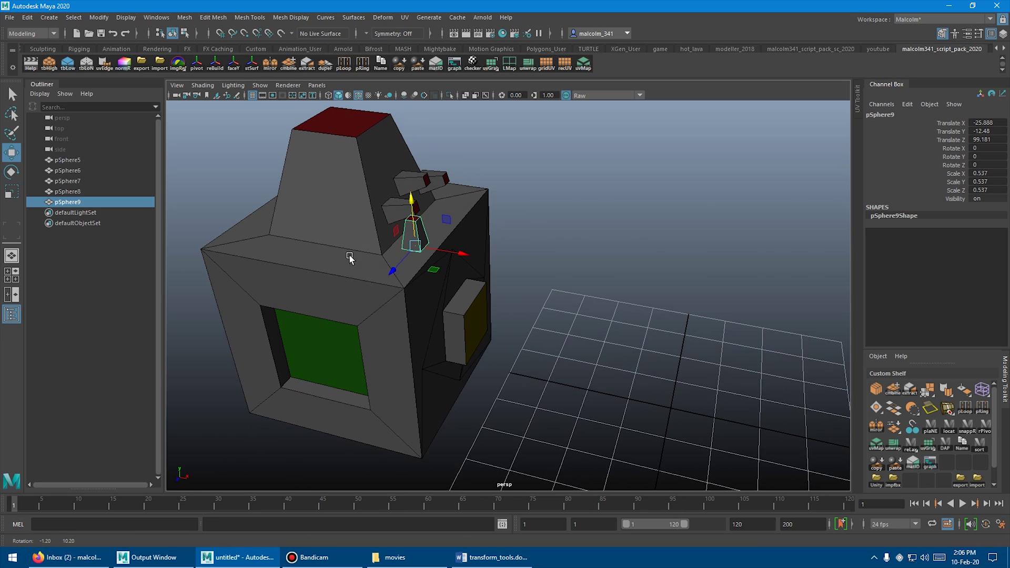
mouse_move(459, 258)
shift+mouse_down()
mouse_move(494, 263)
mouse_move(459, 224)
mouse_move(453, 196)
mouse_move(453, 225)
shift+mouse_up()
alt+drag(447, 231, 328, 253)
shift+drag(392, 253, 505, 253)
key(e)
drag(566, 239, 583, 244)
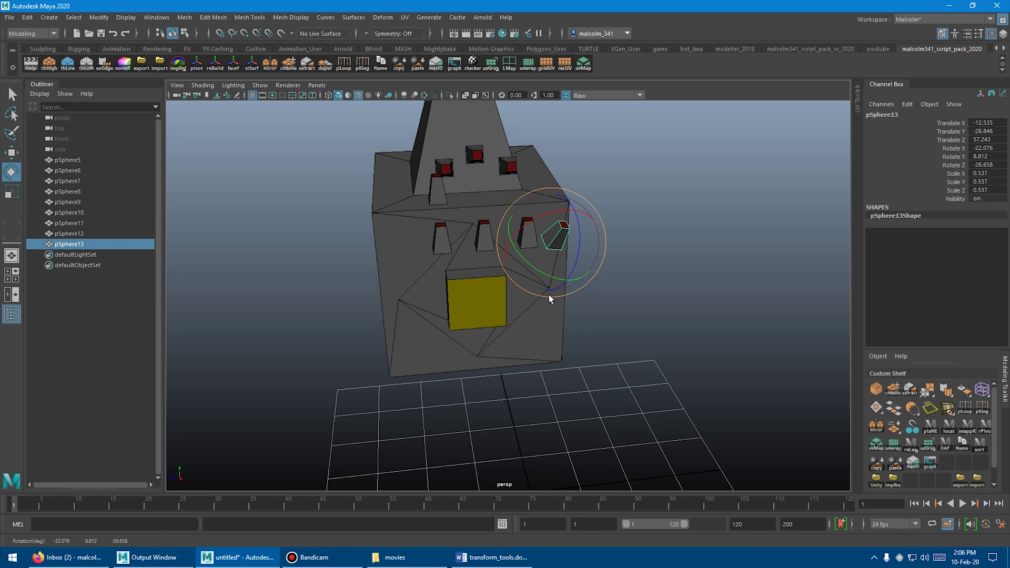
Align the copies pSphere10 to pSphere13 to the surface of pSphere5 with the stSurf tool, selecting pSphere5 first.
key(q)
alt+drag(441, 258, 340, 266)
click(339, 266)
shift+click(376, 285)
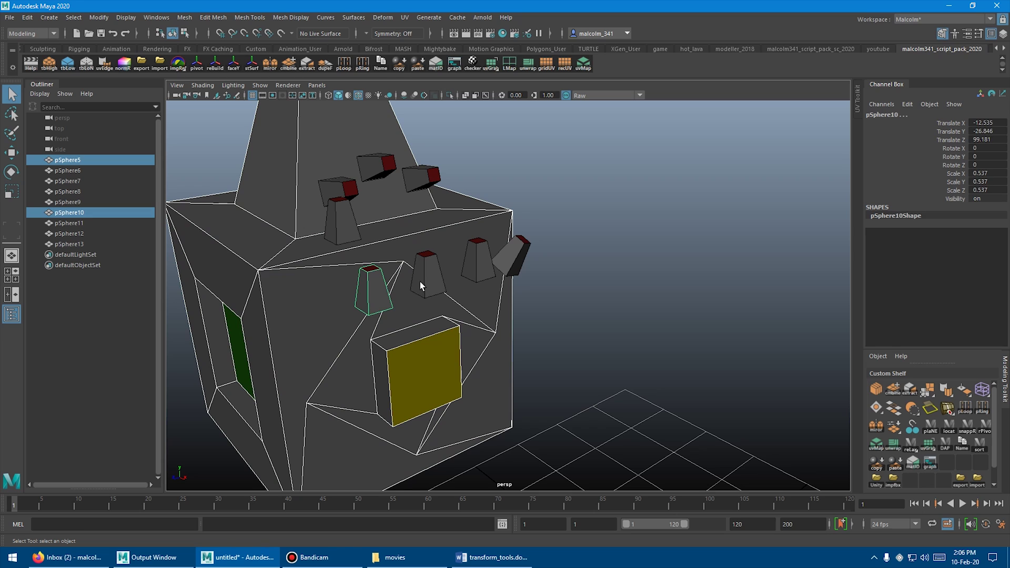
shift+click(420, 282)
shift+click(475, 267)
shift+click(513, 258)
alt+drag(513, 258, 573, 270)
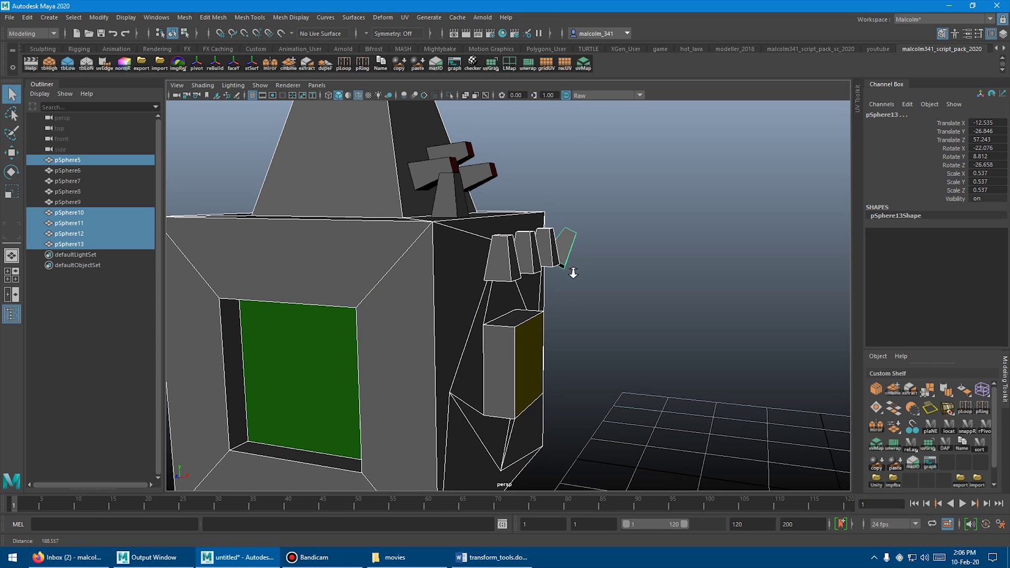
click(251, 64)
alt+drag(481, 227, 528, 252)
alt+right_drag(544, 252, 407, 239)
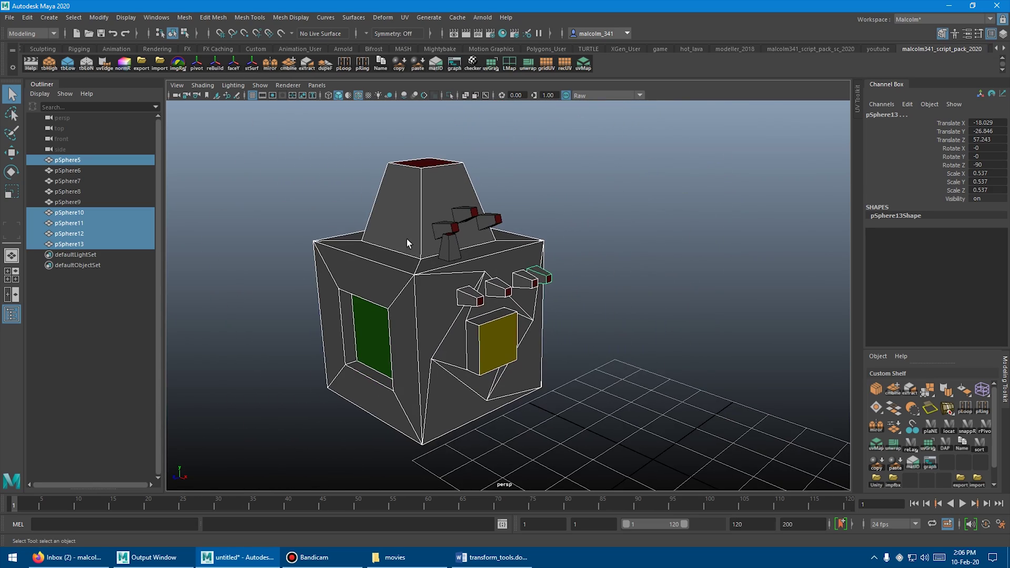
Move pSphere6 outward along its own Y axis to about -27.766 in X and -0.838 in Y, and freeze its transformations.
alt+drag(406, 239, 549, 241)
click(544, 229)
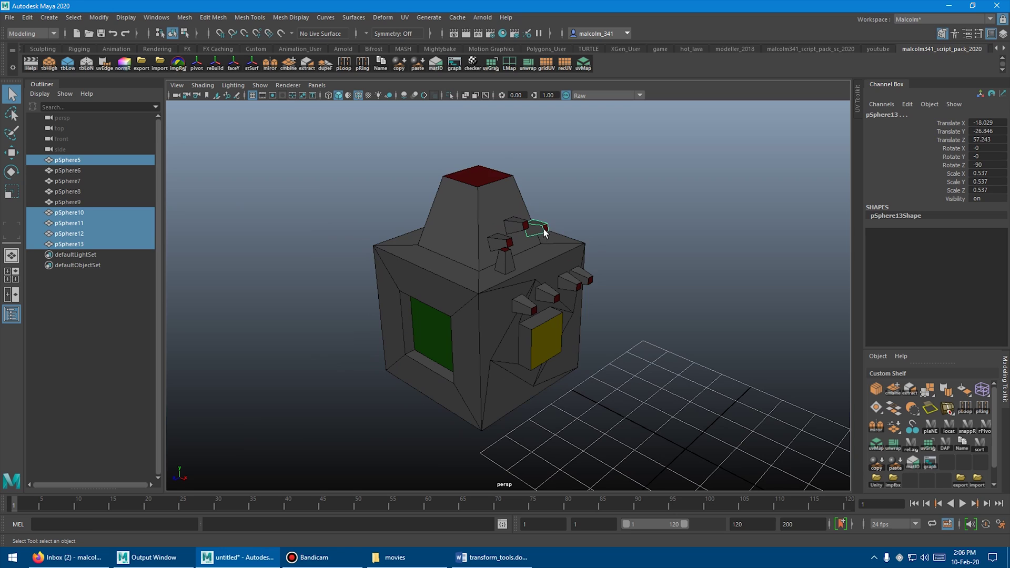
key(w)
key(ctrl+z)
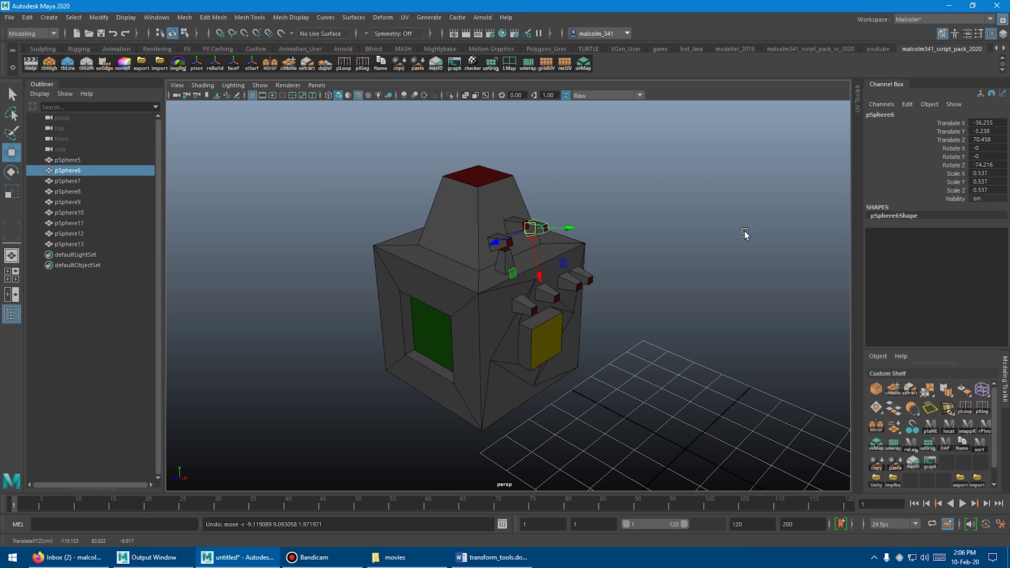
alt+drag(657, 202, 443, 208)
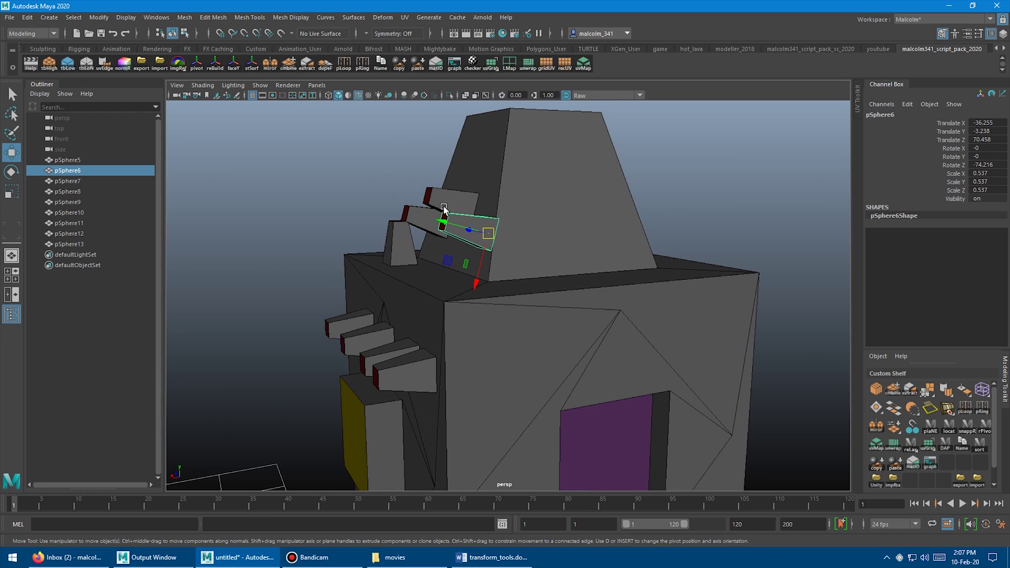
mouse_move(507, 193)
alt+mouse_down()
mouse_move(490, 192)
mouse_move(511, 196)
alt+mouse_up()
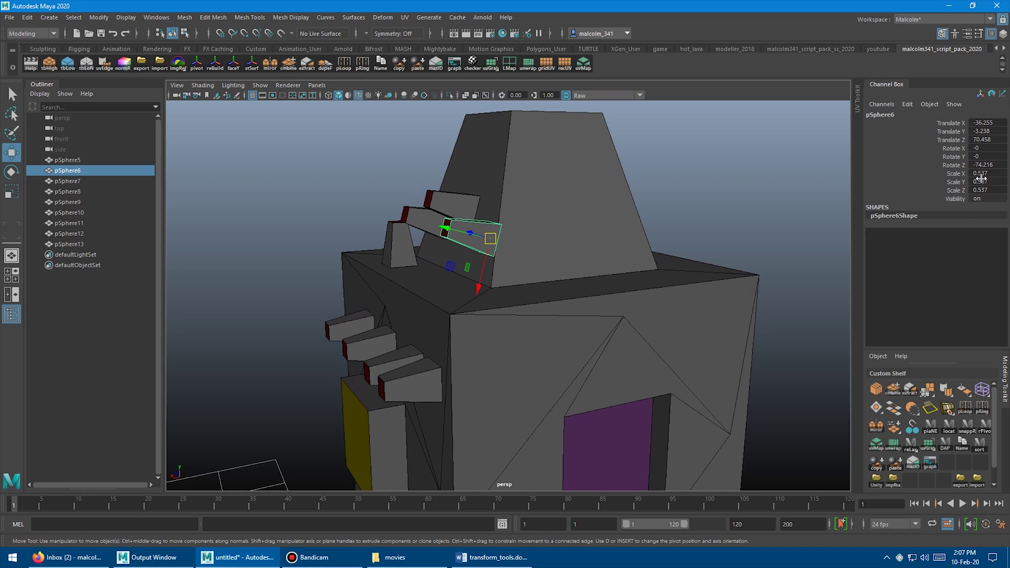
alt+drag(600, 220, 388, 208)
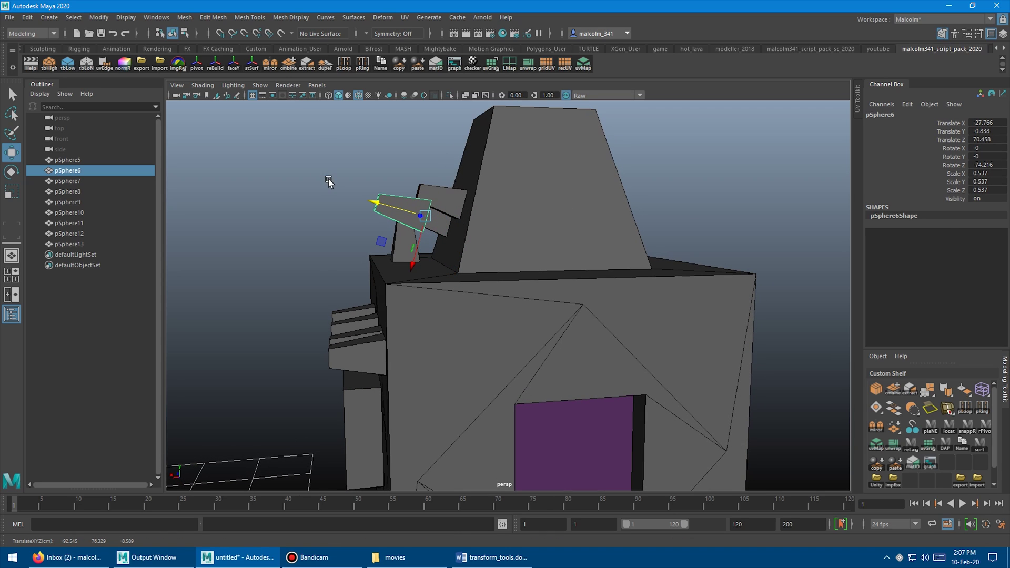
click(99, 17)
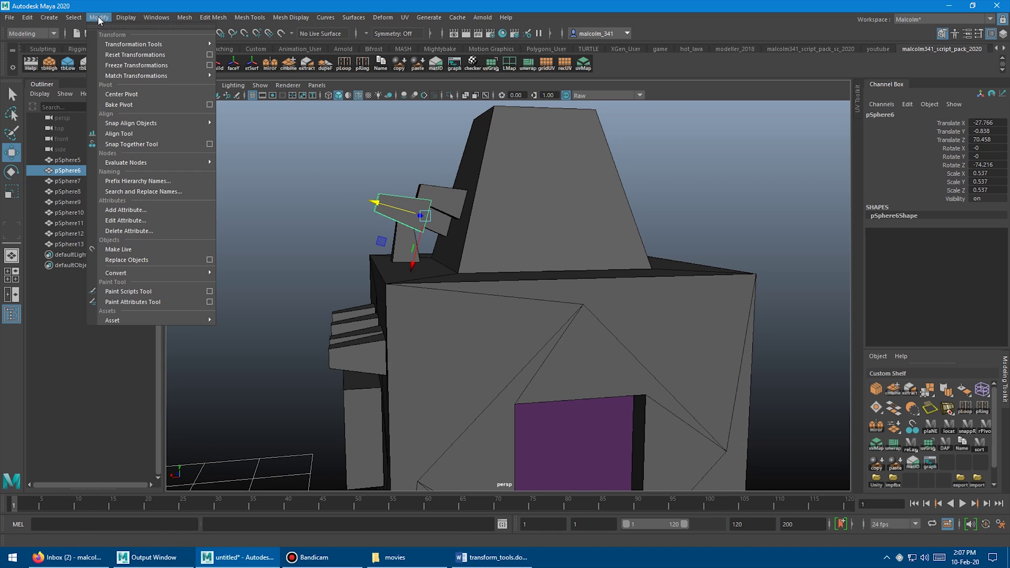
click(122, 64)
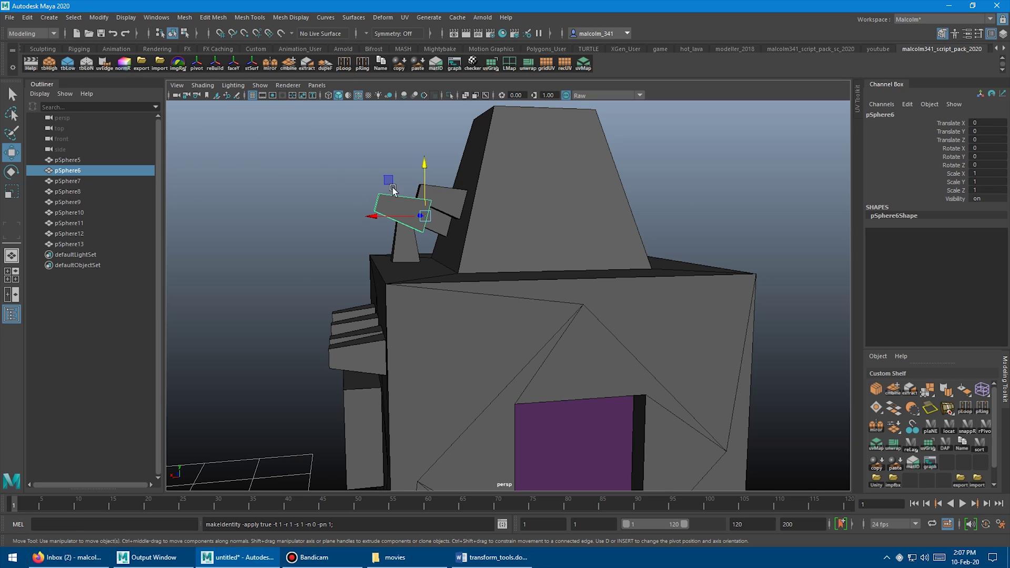
Apply the stSurf tool to the frozen block pSphere6 against pSphere5, selecting pSphere5 first, and inspect its orientation.
alt+drag(515, 256, 645, 210)
alt+drag(637, 252, 526, 280)
key(q)
click(521, 212)
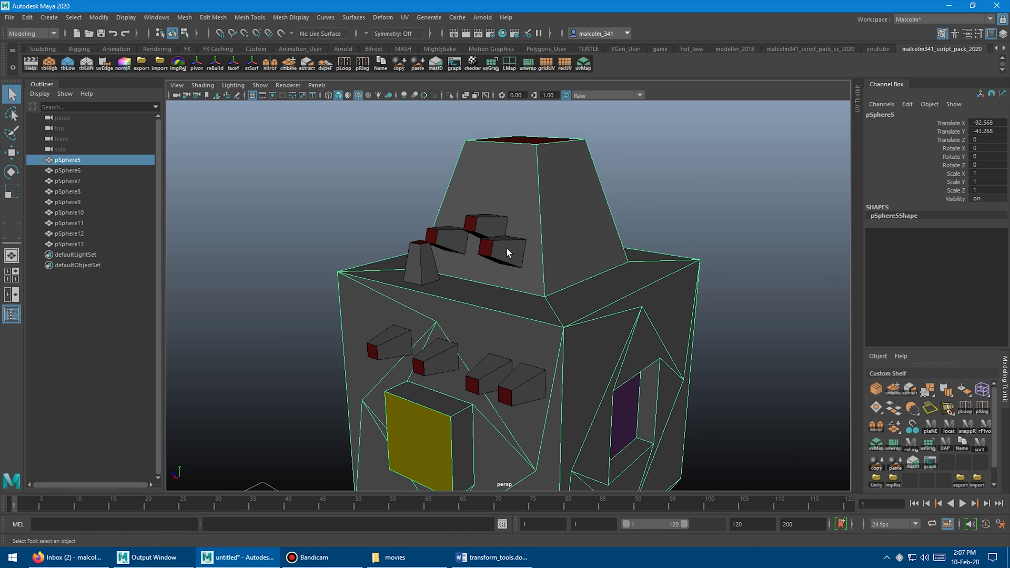
shift+click(507, 248)
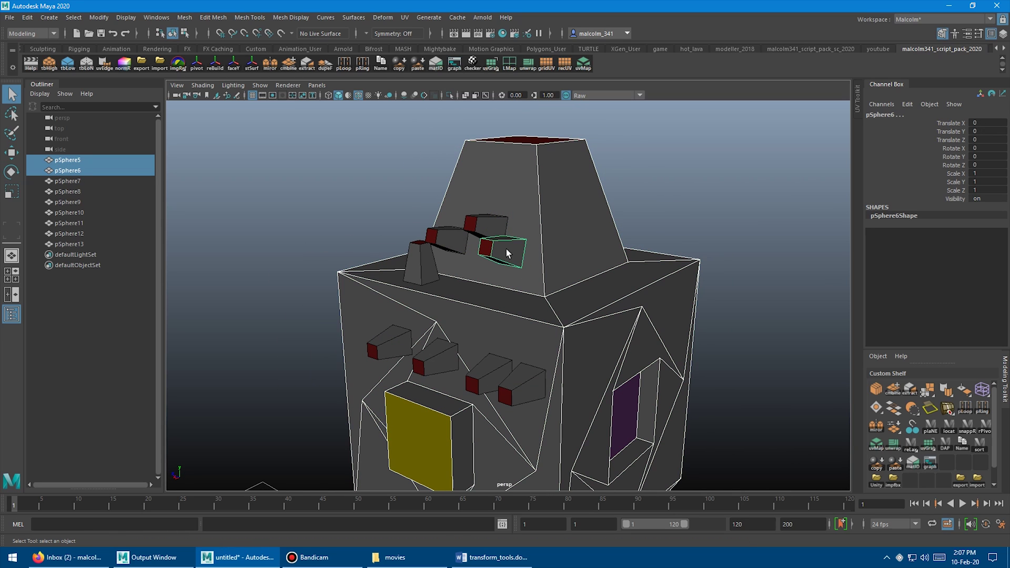
click(251, 66)
key(w)
mouse_move(490, 209)
alt+mouse_down()
mouse_move(429, 204)
mouse_move(505, 208)
alt+mouse_up()
alt+right_drag(505, 207, 362, 214)
Duplicate the upright block pSphere9 to about -25.806 in X and 8.138 in Z, and frame the copy.
click(459, 276)
mouse_move(362, 217)
alt+mouse_down()
mouse_move(446, 337)
mouse_move(644, 343)
alt+mouse_up()
key(f)
alt+drag(420, 261, 522, 244)
alt+right_drag(522, 243, 411, 243)
alt+drag(410, 243, 415, 221)
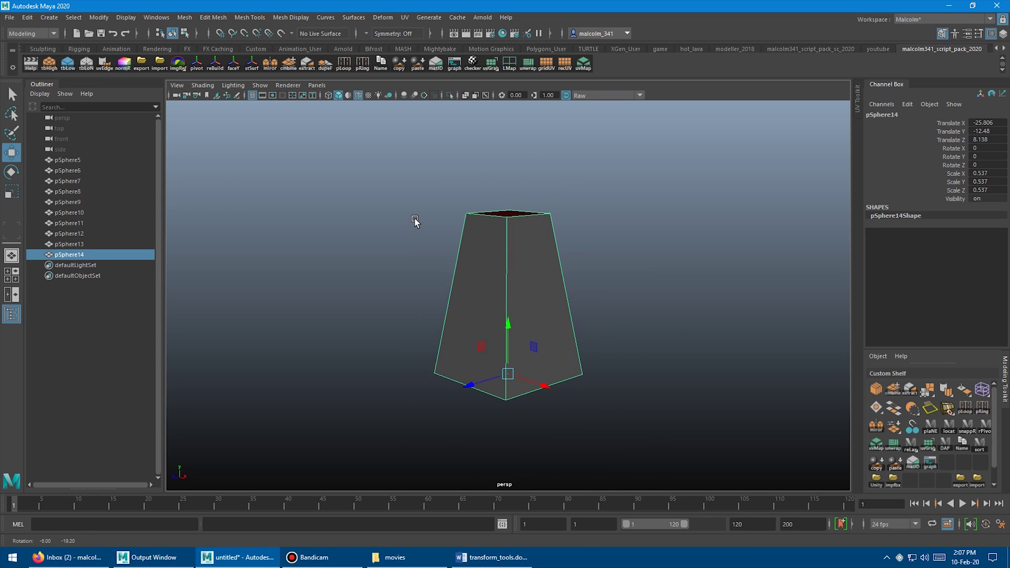
mouse_move(502, 254)
alt+mouse_down()
mouse_move(514, 241)
mouse_move(507, 248)
alt+mouse_up()
Set the Move tool's axis orientation to Object for pSphere14.
ctrl+shift+right_click(588, 234)
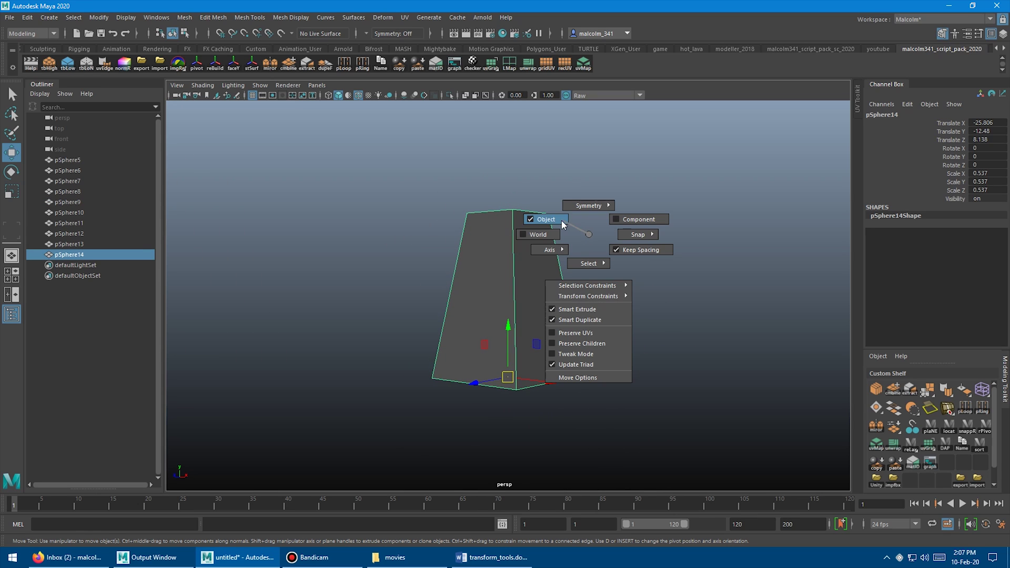
ctrl+shift+right_drag(561, 225, 562, 224)
alt+drag(604, 251, 616, 257)
ctrl+shift+right_drag(617, 256, 427, 235)
Rotate pSphere14 to -50.839 degrees in Z and move it along its own Y axis to about -18.388 in X and -6.438 in Y.
alt+drag(474, 243, 557, 315)
key(e)
key(w)
scroll(610, 308, up, 3)
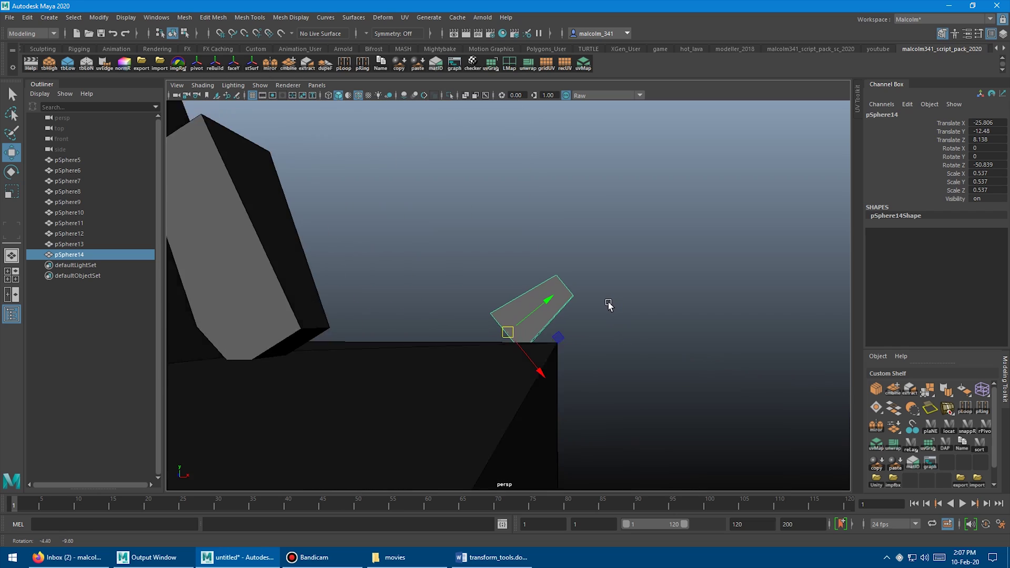
drag(546, 296, 567, 287)
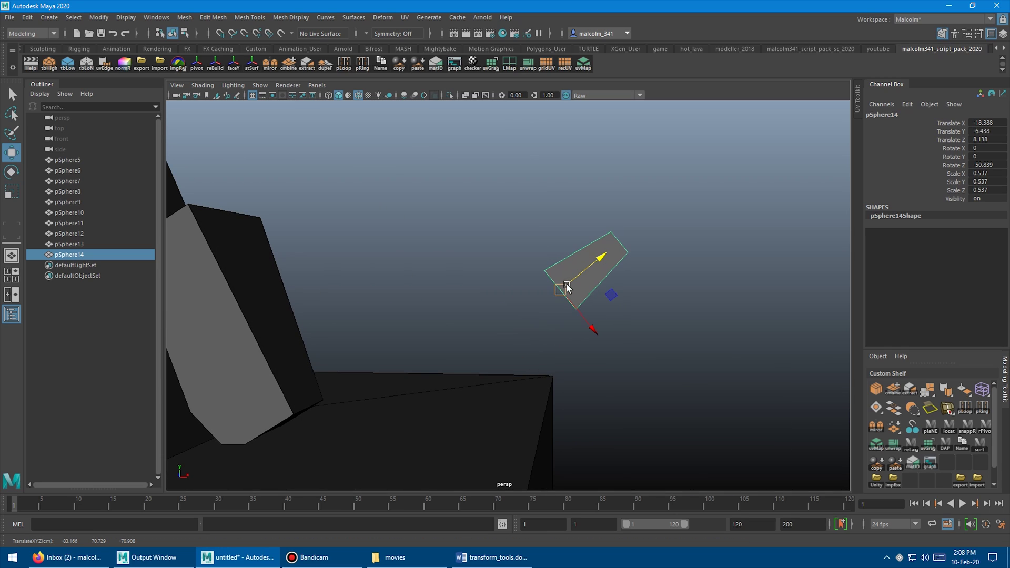
click(684, 245)
click(612, 262)
Freeze the transformations of the tilted block pSphere14.
alt+drag(675, 226, 447, 214)
click(98, 17)
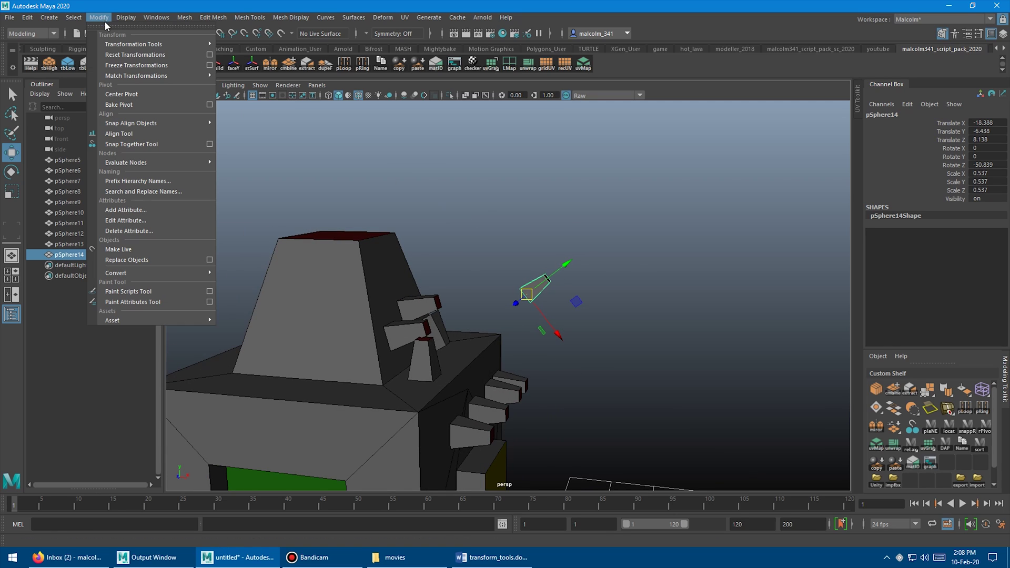
click(123, 65)
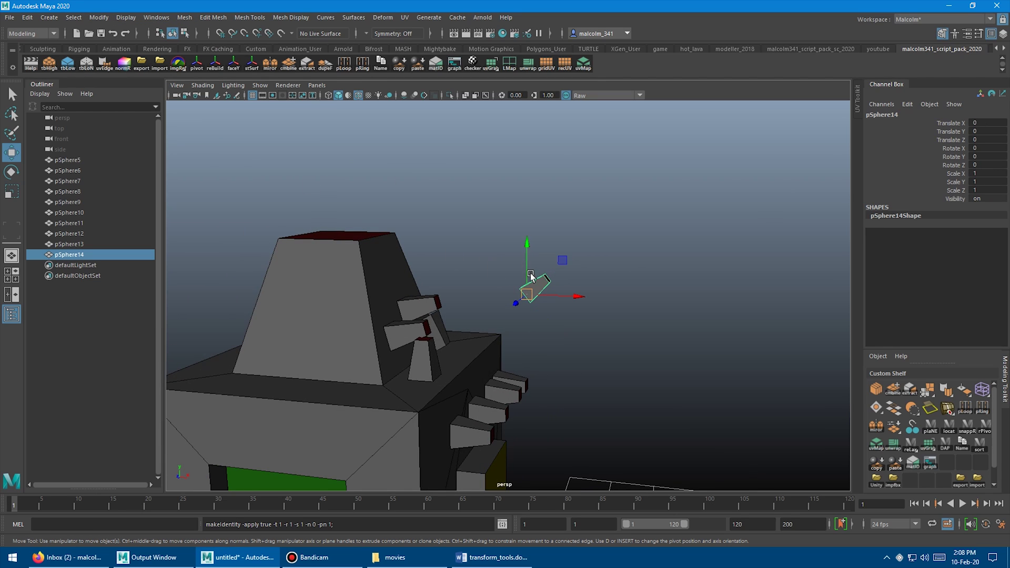
alt+drag(447, 238, 432, 225)
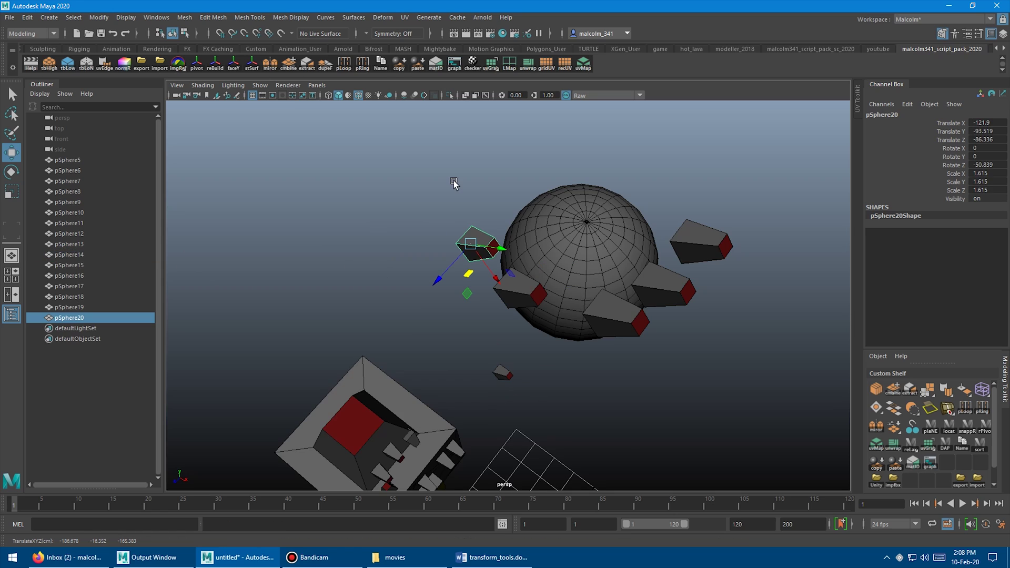
Rotate pSphere19 and another duplicated block beside the large sphere so that the blocks point in different directions.
alt+drag(453, 185, 484, 239)
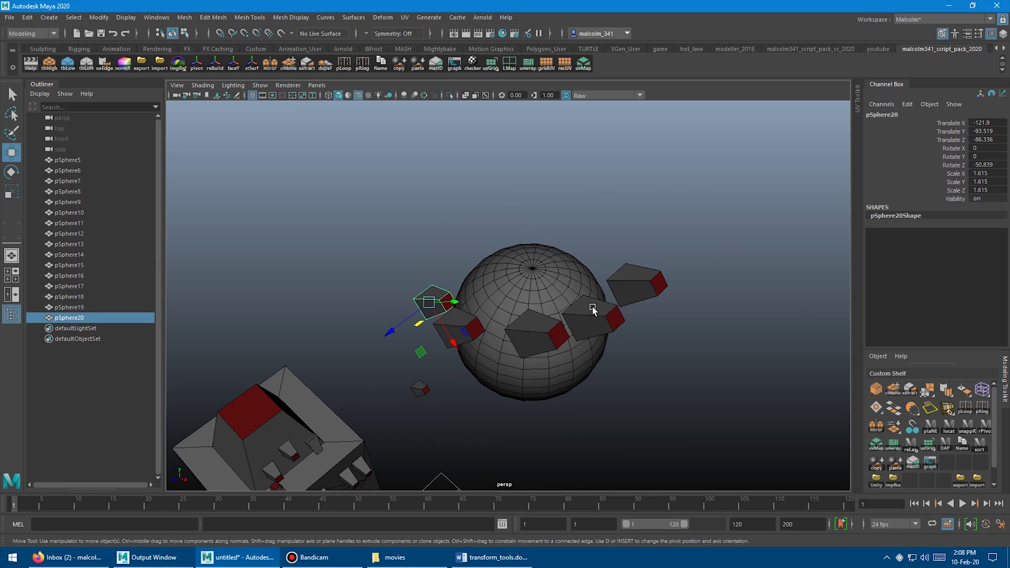
alt+drag(599, 230, 355, 353)
key(q)
click(521, 225)
click(444, 347)
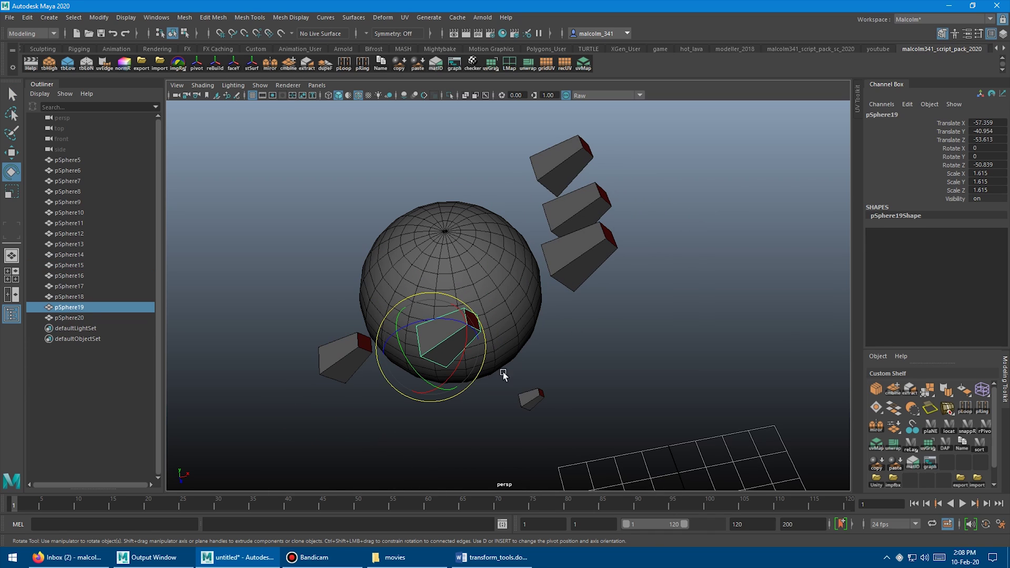
drag(459, 375, 461, 317)
alt+drag(585, 224, 576, 251)
click(593, 211)
key(w)
alt+drag(588, 310, 508, 297)
Select the large sphere pSphere15 first, add blocks pSphere16 to pSphere20, and snap the blocks to its surface with stSurf.
click(498, 193)
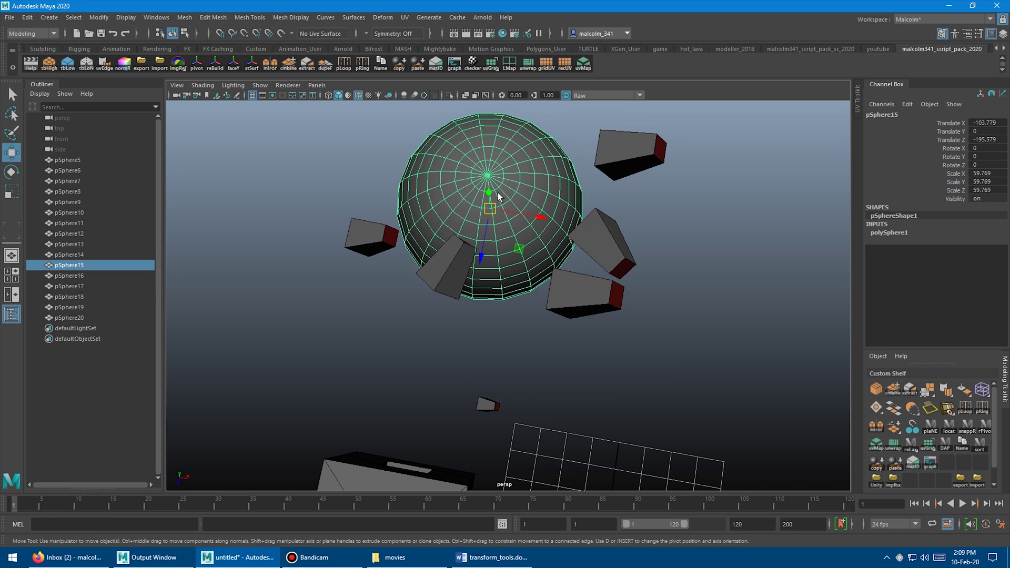
key(q)
shift+click(361, 241)
shift+click(447, 273)
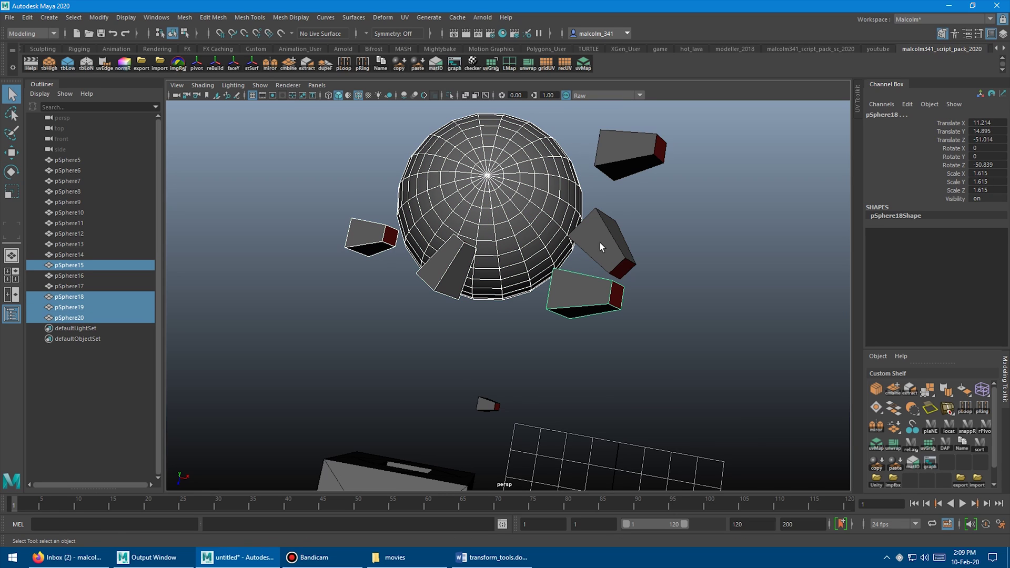
alt+drag(626, 160, 545, 252)
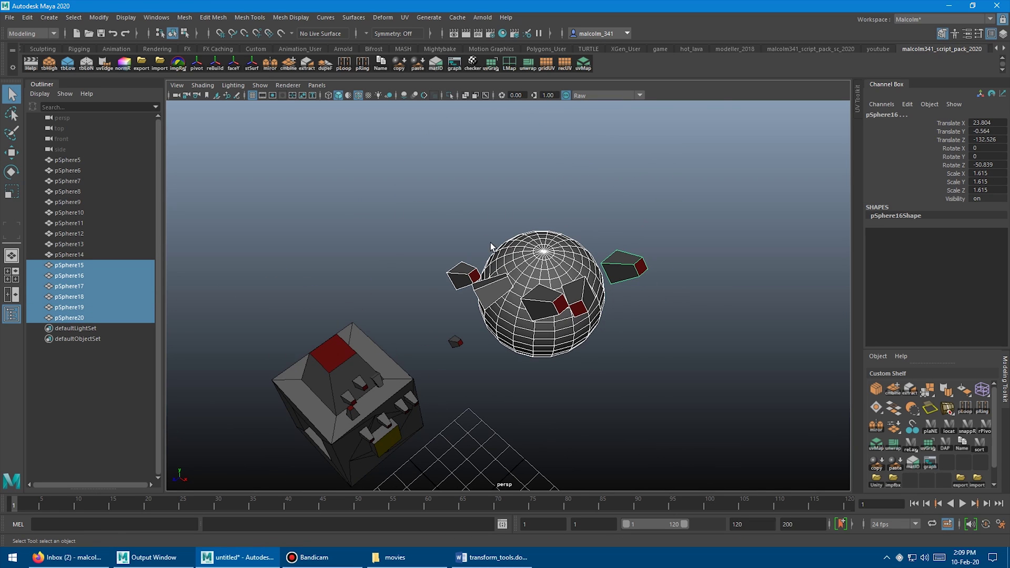
alt+drag(335, 158, 261, 85)
click(252, 64)
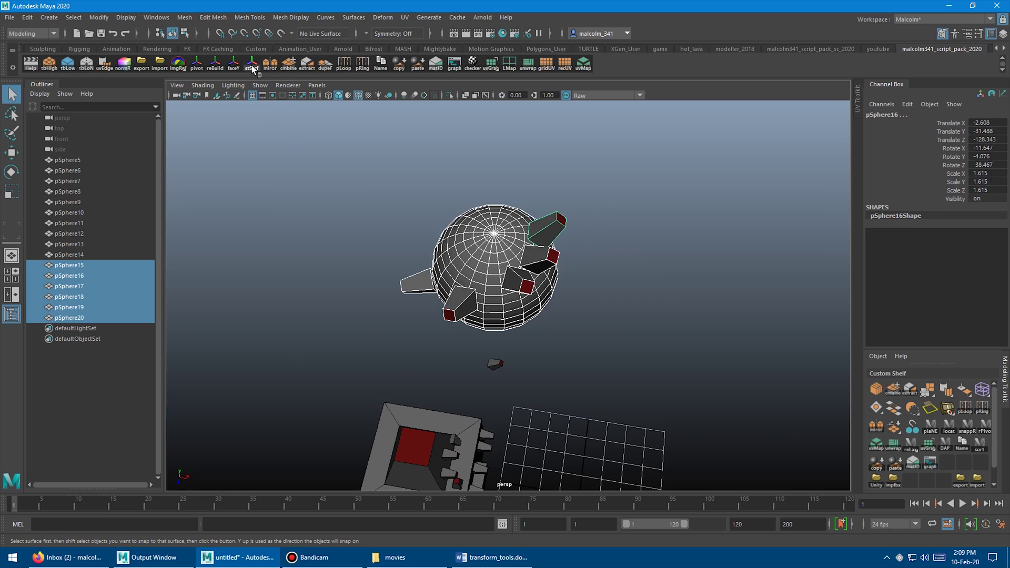
Move pSphere6 away from the block to about 9.718 in X and 2.747 in Y, and rotate it to about 0.324, -4.189, -80.514.
alt+drag(450, 206, 545, 246)
alt+drag(447, 172, 453, 251)
click(454, 247)
key(w)
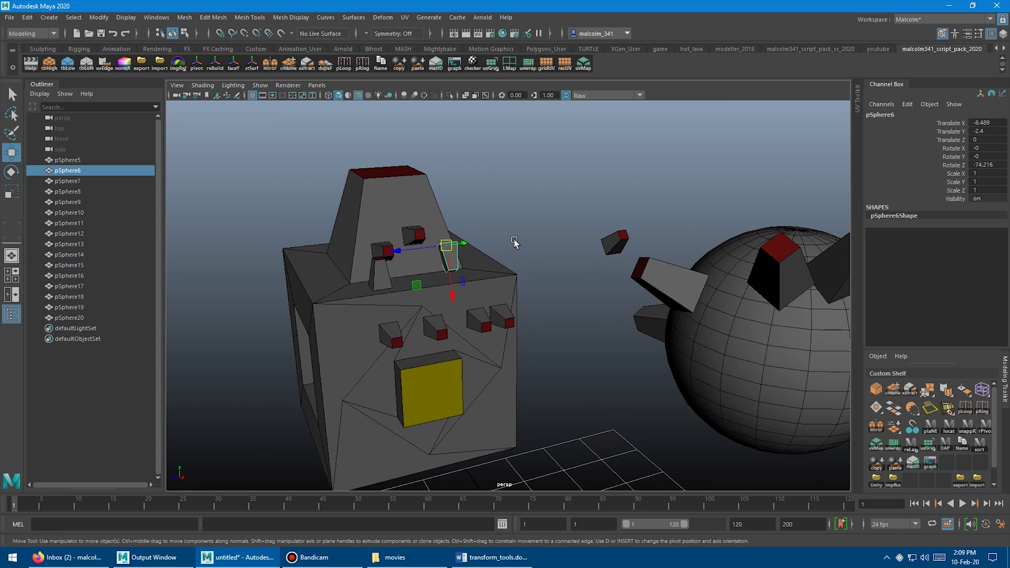
alt+drag(514, 240, 575, 210)
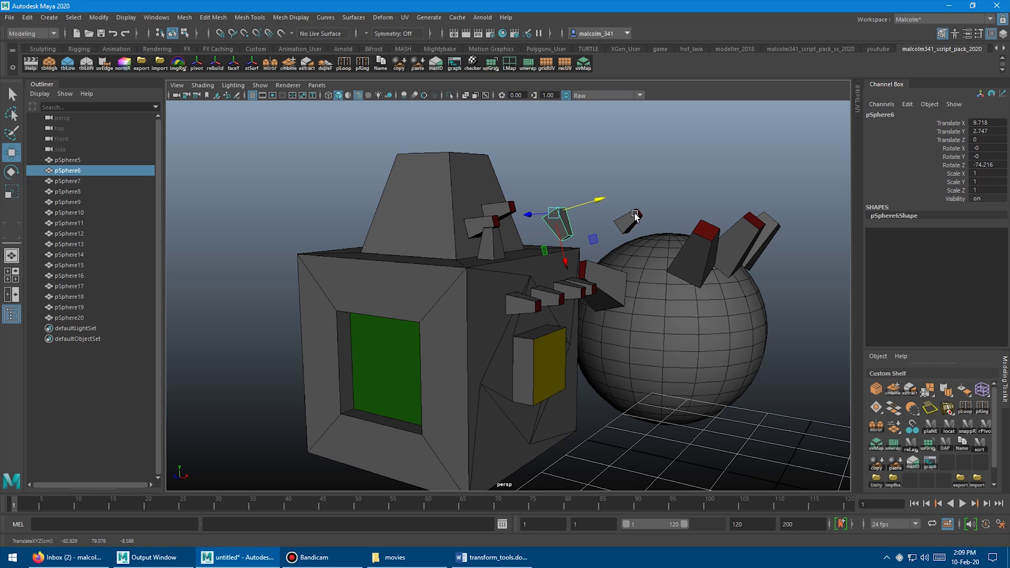
key(e)
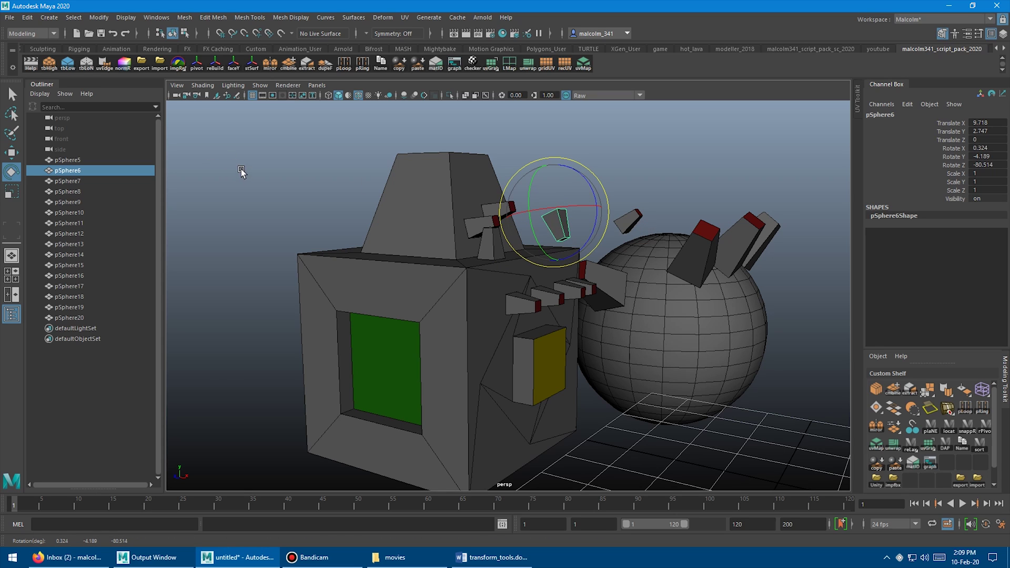
Freeze the transformations of the small tilted piece pSphere6.
click(98, 17)
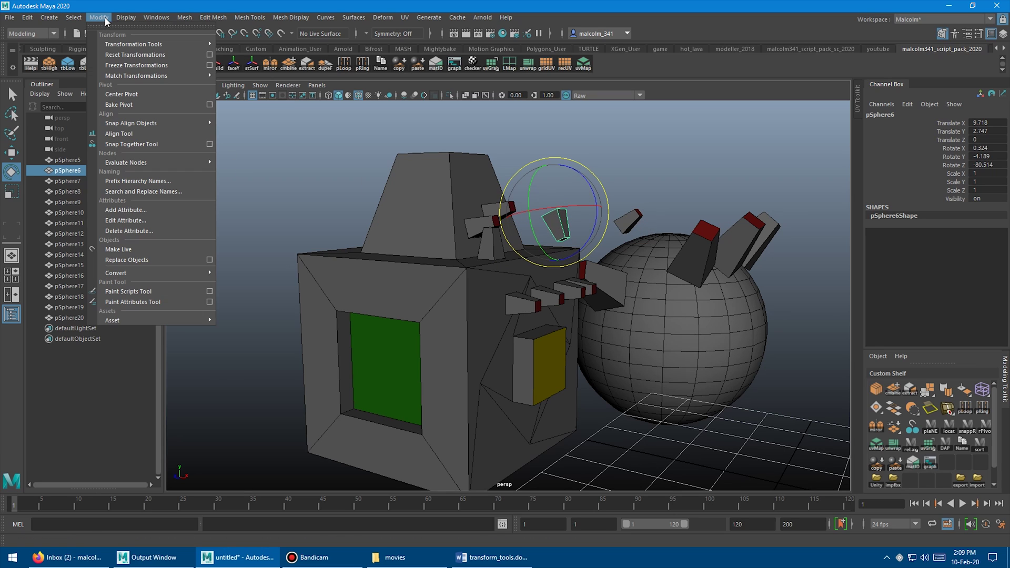
click(127, 64)
alt+drag(589, 164, 521, 185)
key(w)
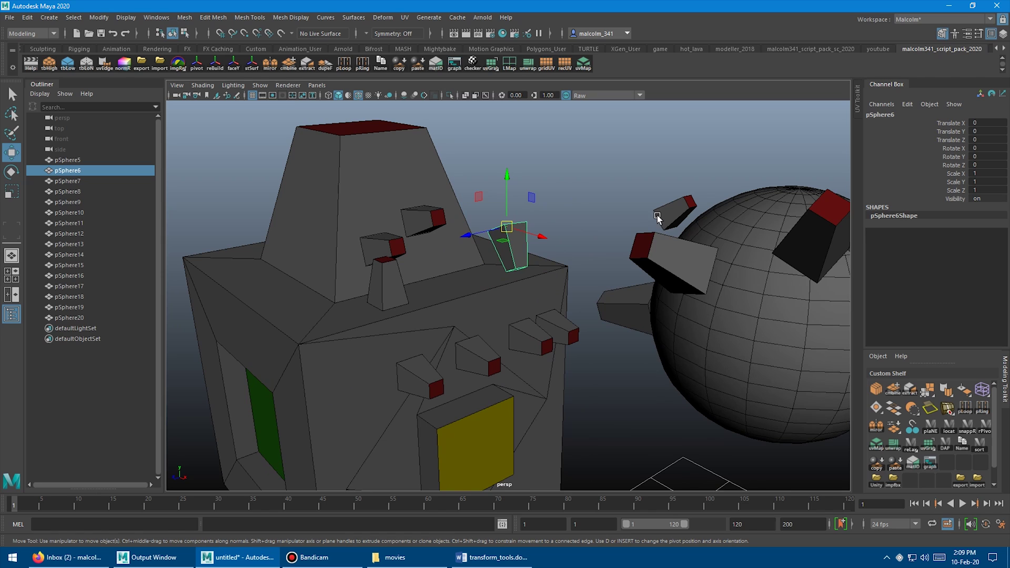
alt+drag(657, 217, 584, 223)
alt+middle_drag(584, 223, 526, 242)
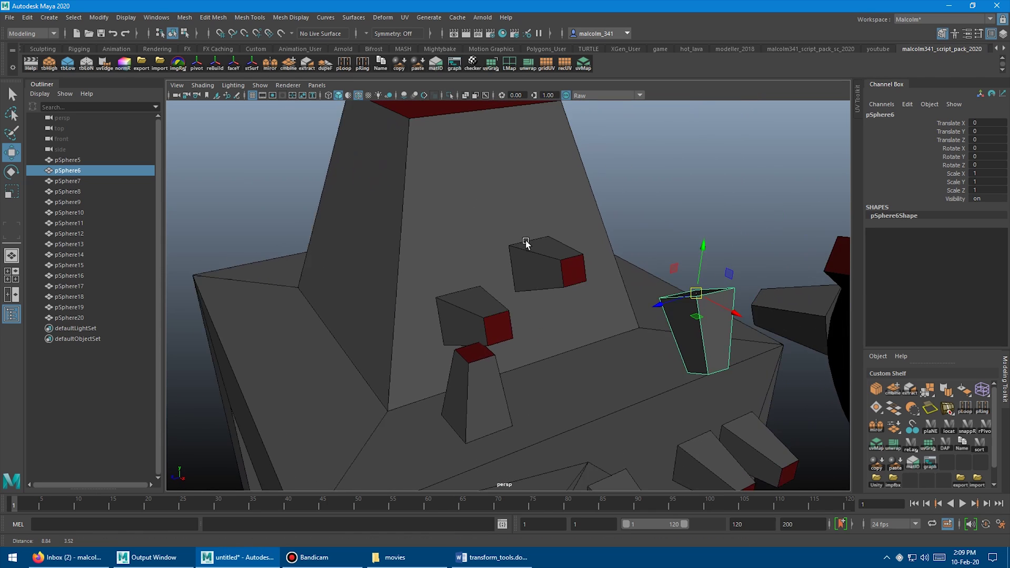
scroll(454, 238, down, 3)
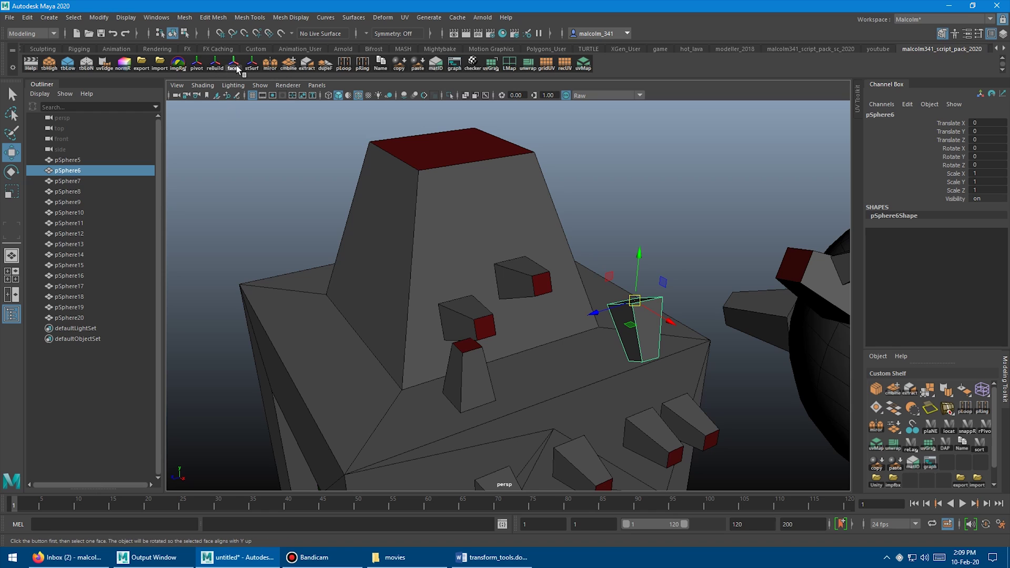
Use faceY on the narrow end face of pSphere6 to align that face with Y up.
alt+drag(516, 224, 465, 214)
scroll(500, 223, up, 2)
key(q)
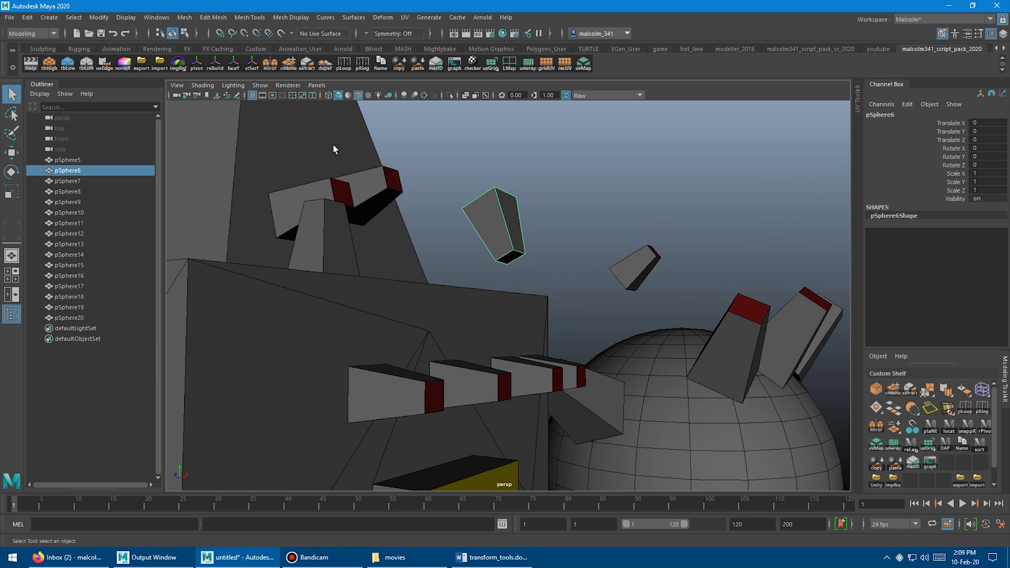
click(233, 64)
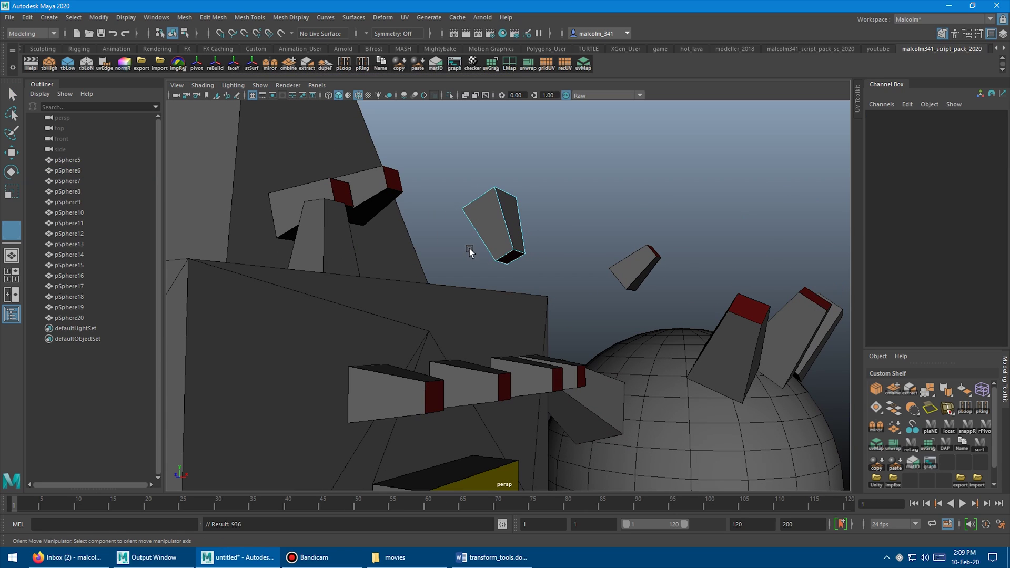
click(510, 259)
alt+drag(510, 257, 440, 261)
alt+right_drag(440, 261, 537, 273)
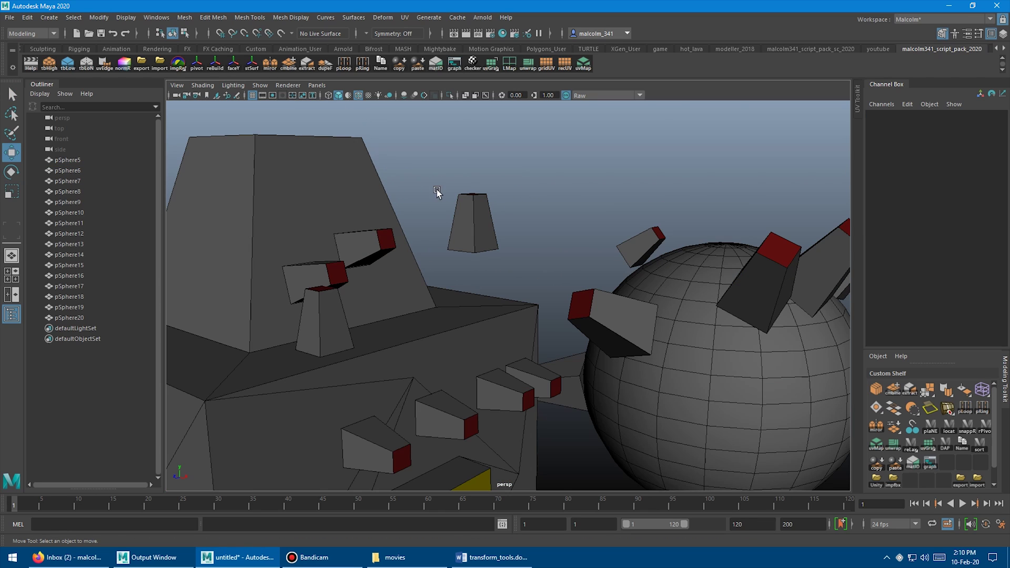
Rotate pSphere6 to about -35.099 in Z, try a move along its own Y axis, and undo that move.
alt+drag(432, 180, 536, 271)
click(472, 238)
key(e)
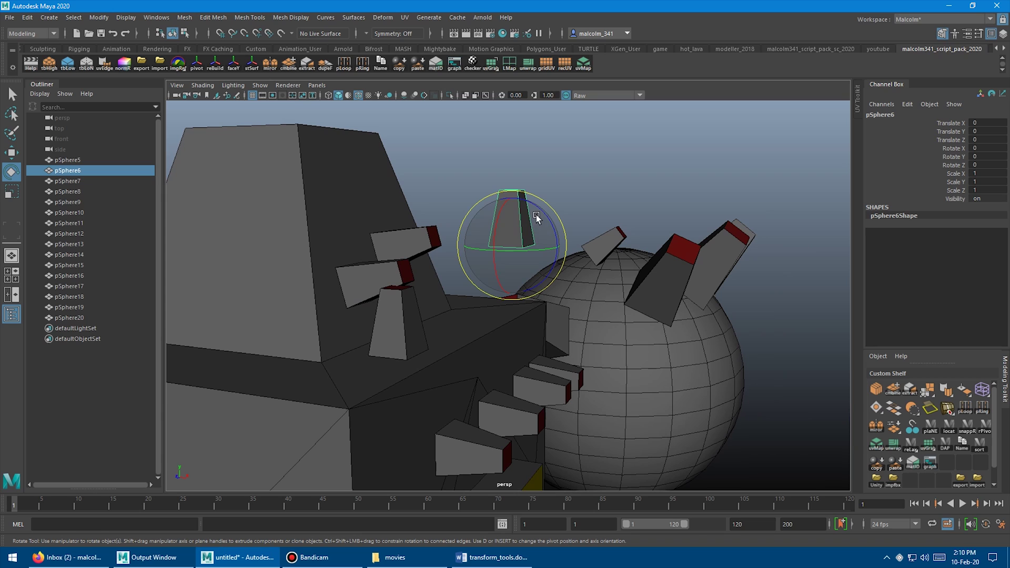
mouse_move(536, 217)
mouse_down()
mouse_move(549, 224)
mouse_move(538, 216)
mouse_up()
key(ctrl+z)
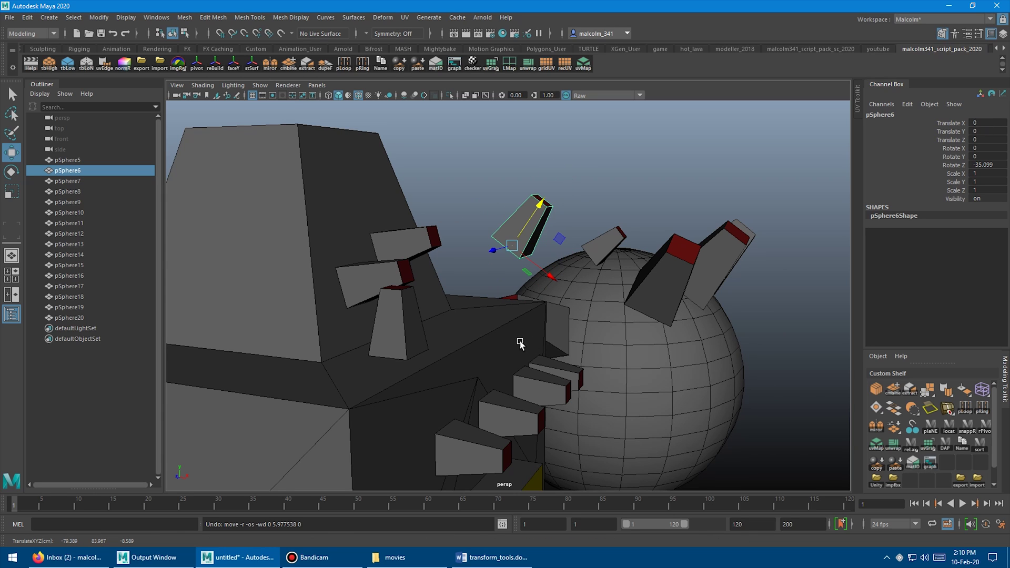
Move pSphere6 above the red top of the large block, to about -30.913 in X, 32.444 in Y and 18.665 in Z.
alt+drag(484, 263, 424, 309)
alt+right_drag(424, 309, 436, 246)
alt+drag(435, 221, 494, 298)
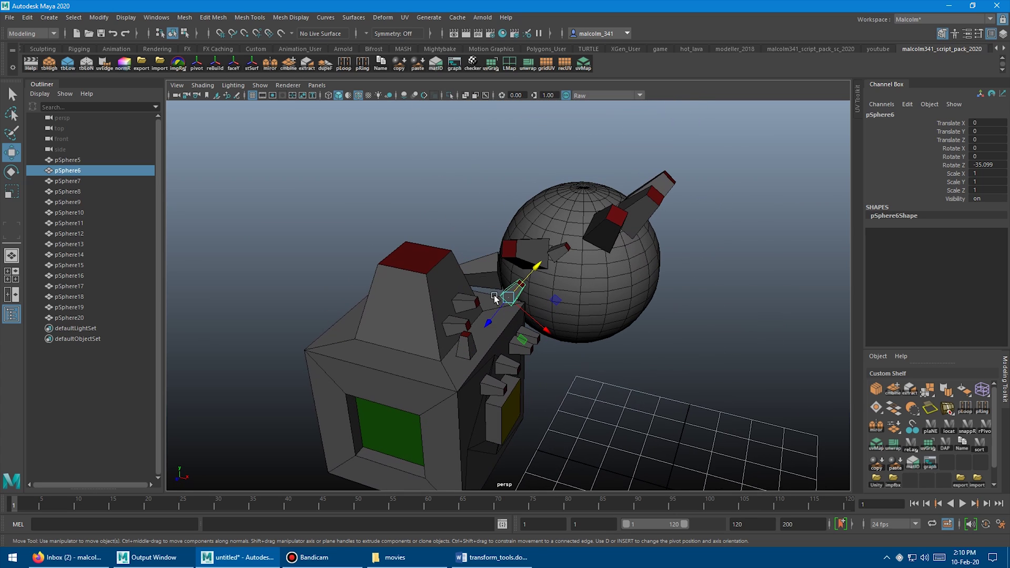
drag(528, 329, 470, 296)
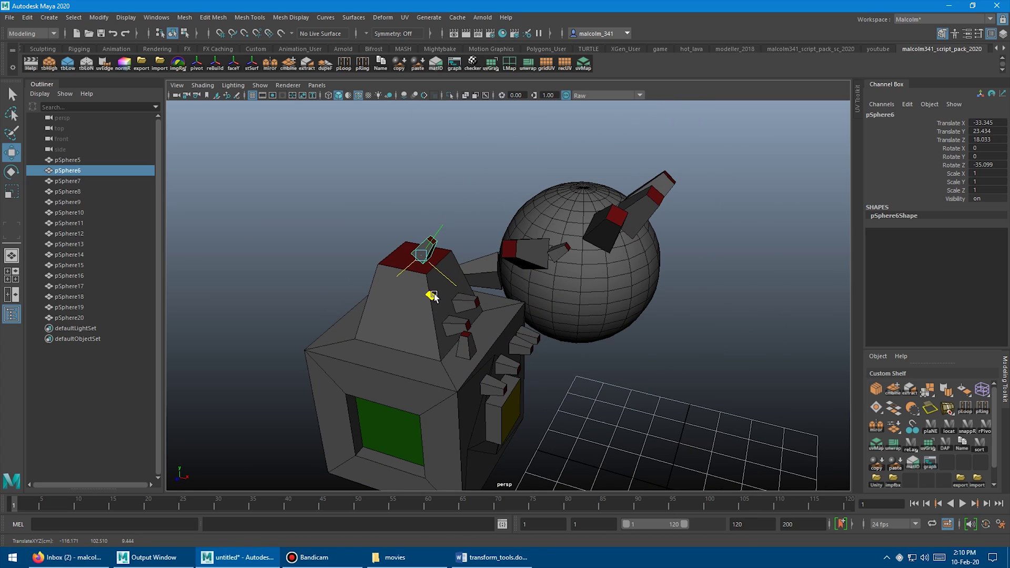
alt+drag(538, 301, 482, 219)
Try to snap pSphere6 onto the surface of the large block pSphere5 with stSurf, and undo the attempt.
click(500, 167)
shift+click(499, 167)
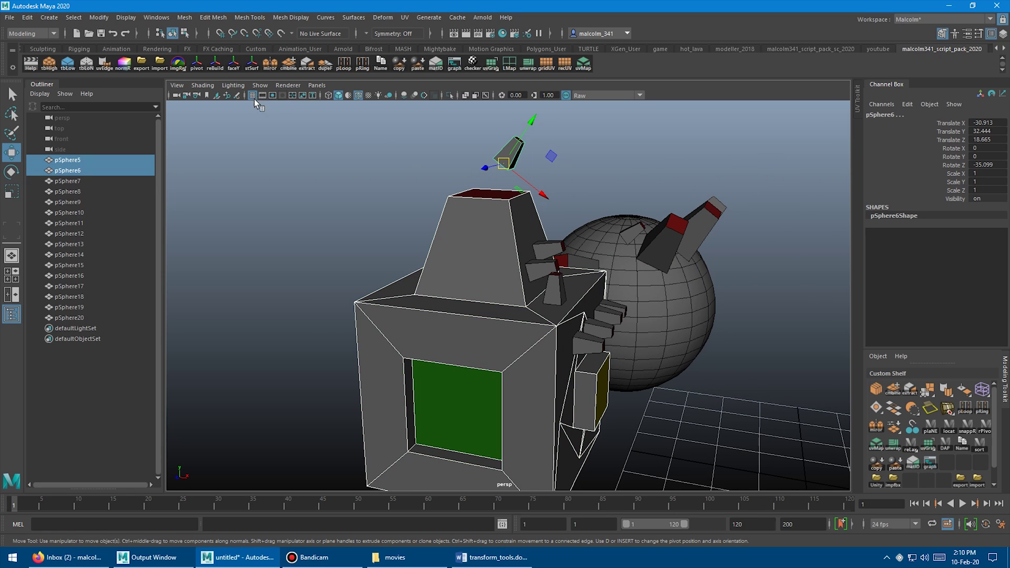
alt+drag(394, 248, 409, 262)
key(ctrl+z)
key(ctrl+z)
key(ctrl+z)
Move pSphere6 beside the sloped face of the large block, to about -45.248 in X, 12.047 in Y and 40.511 in Z.
drag(459, 167, 411, 178)
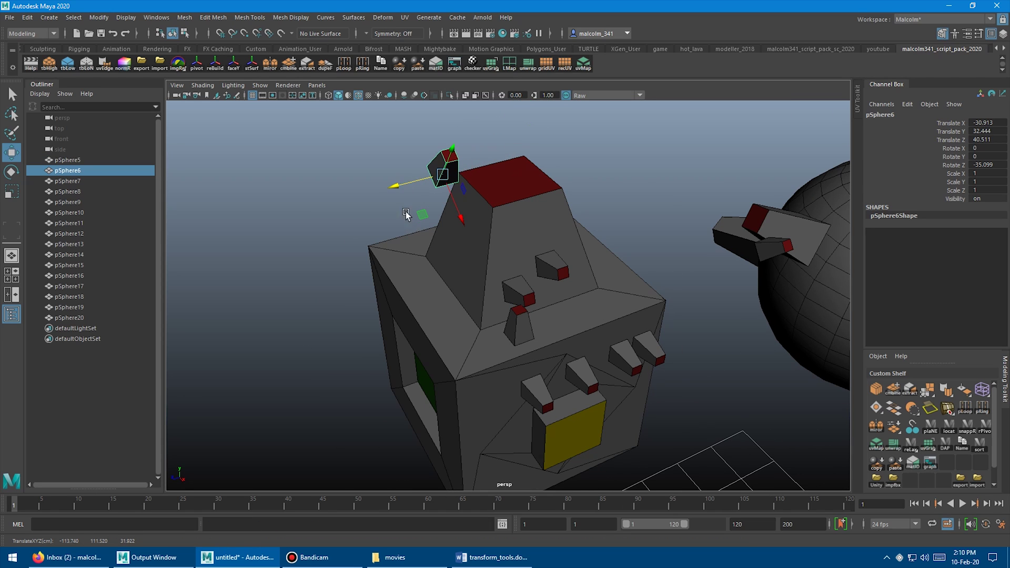
alt+drag(406, 215, 422, 149)
drag(454, 112, 585, 267)
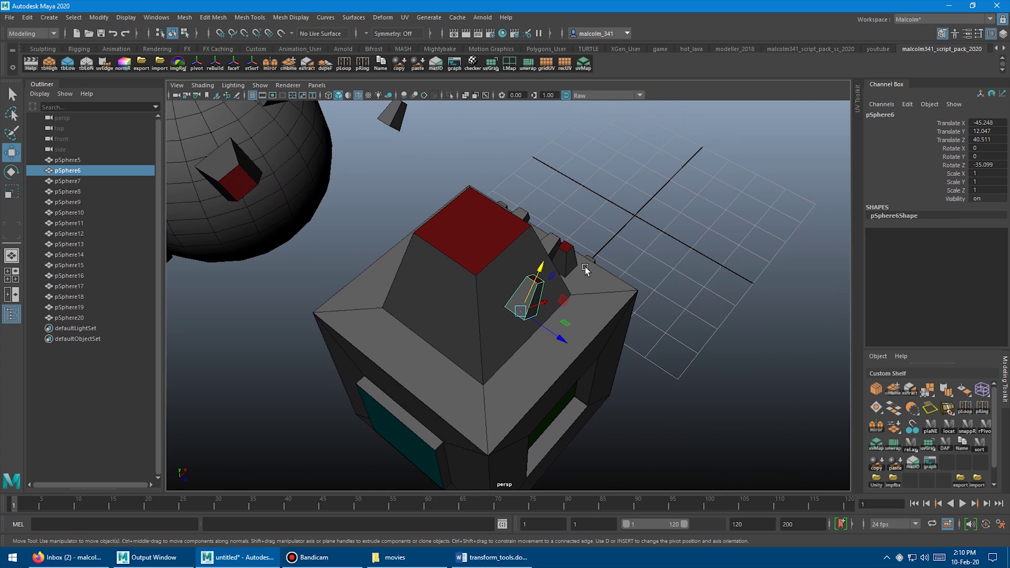
Select pSphere5 and then pSphere6, and snap the small piece to the large block's surface with stSurf.
click(483, 266)
shift+click(529, 291)
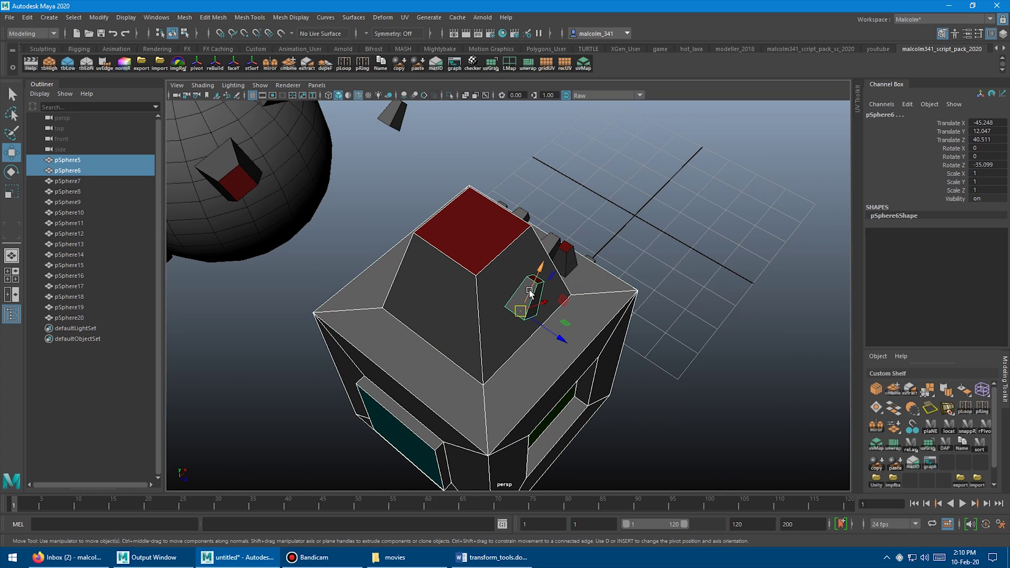
click(253, 64)
alt+drag(308, 114, 552, 199)
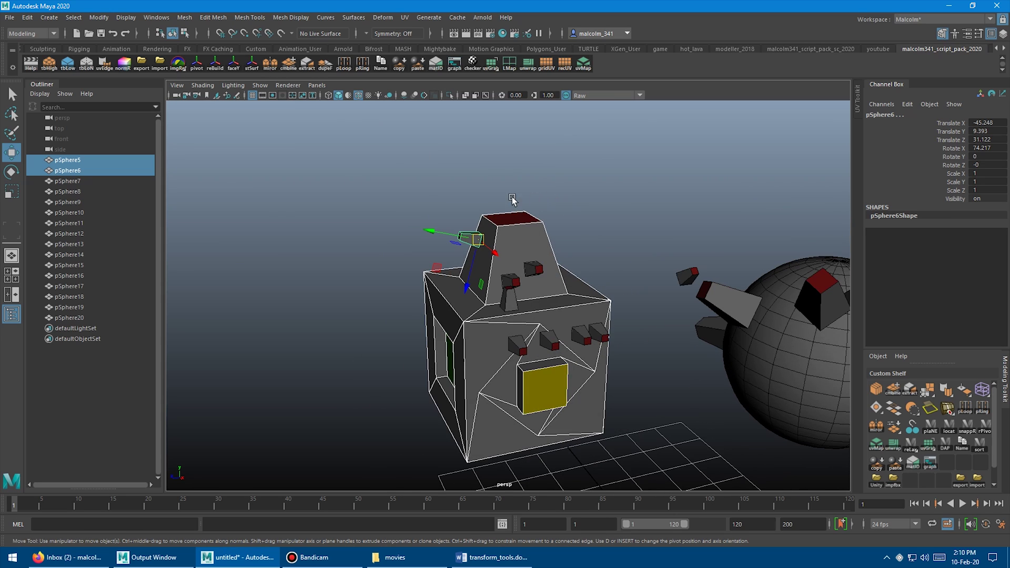
alt+middle_drag(512, 197, 439, 194)
alt+drag(551, 198, 540, 176)
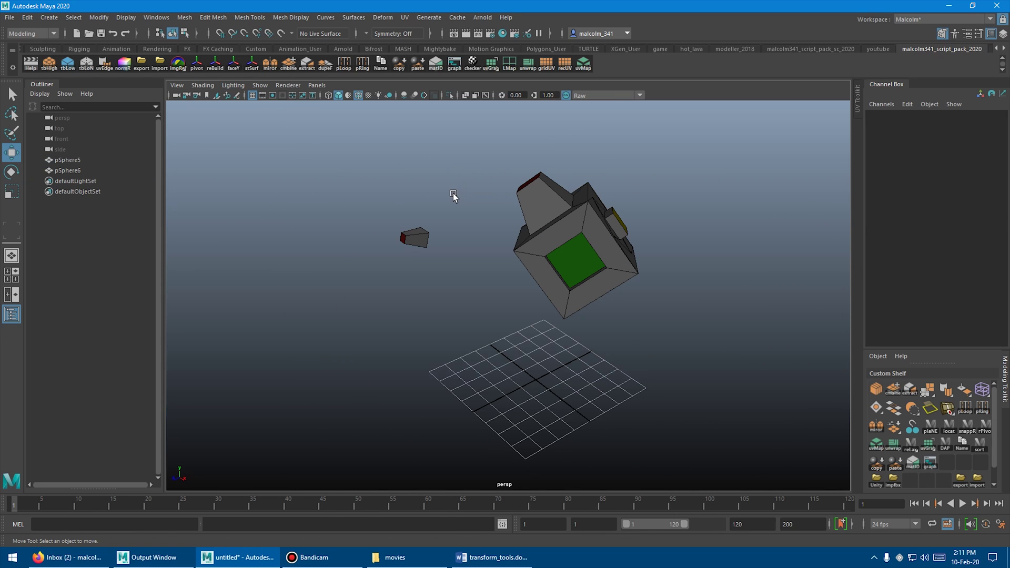
Select both pSphere5 and pSphere6 and freeze their transformations.
alt+drag(455, 195, 473, 211)
click(488, 218)
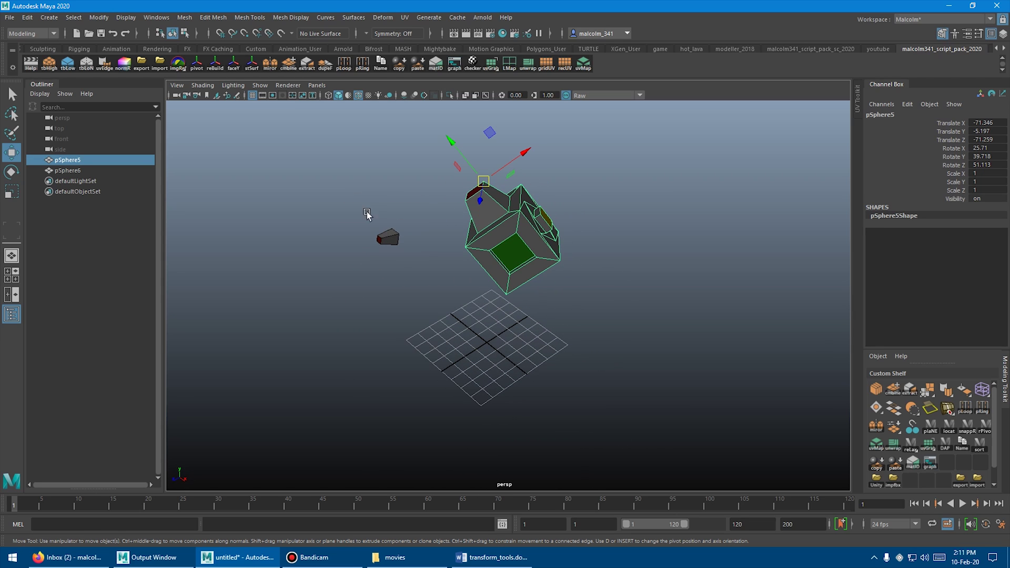
shift+drag(366, 212, 411, 250)
click(97, 18)
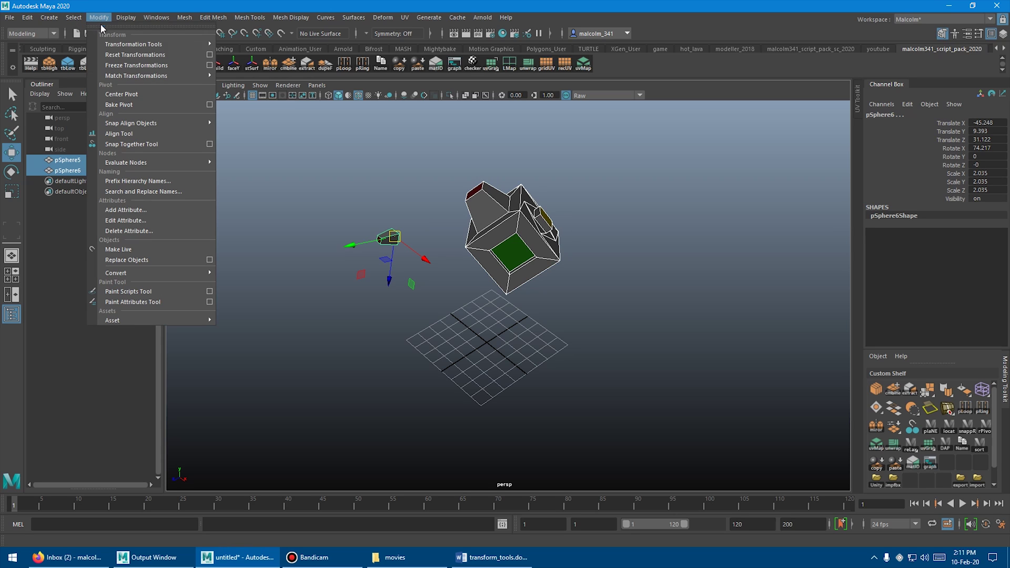
click(131, 63)
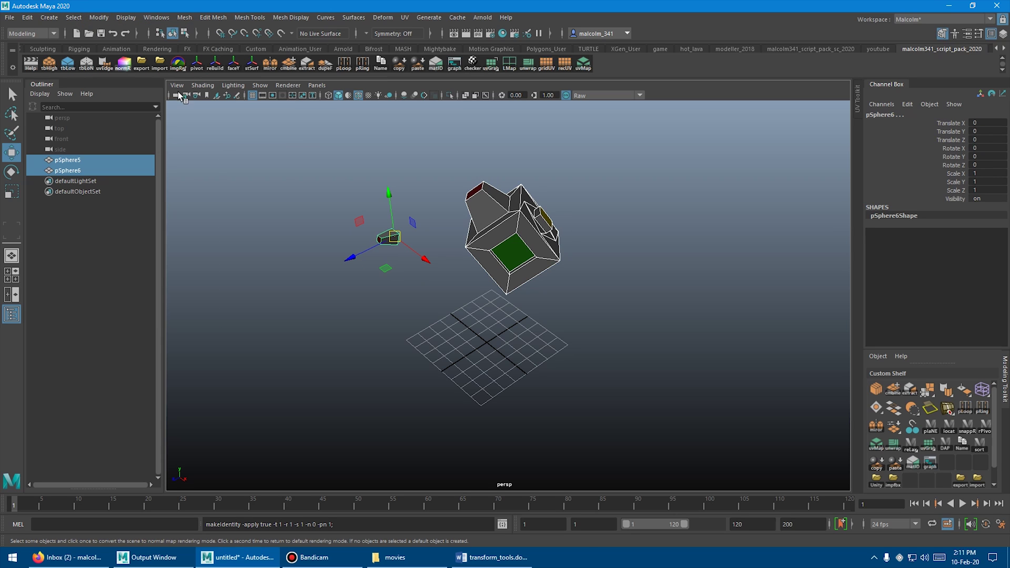
click(584, 188)
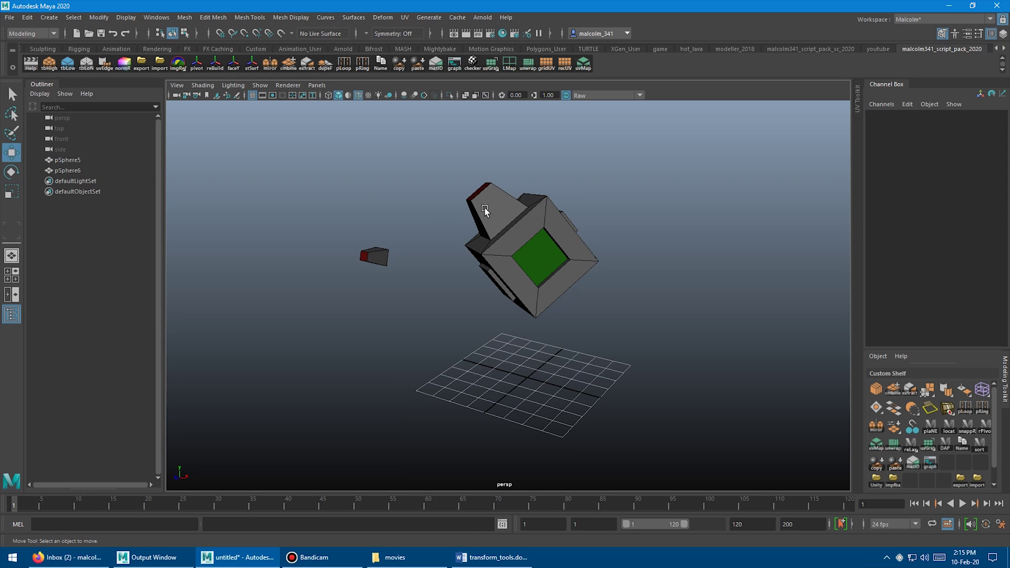
Use faceY to align pSphere5 with Y up so that its tapered end points upward.
click(485, 207)
alt+middle_drag(423, 182, 387, 207)
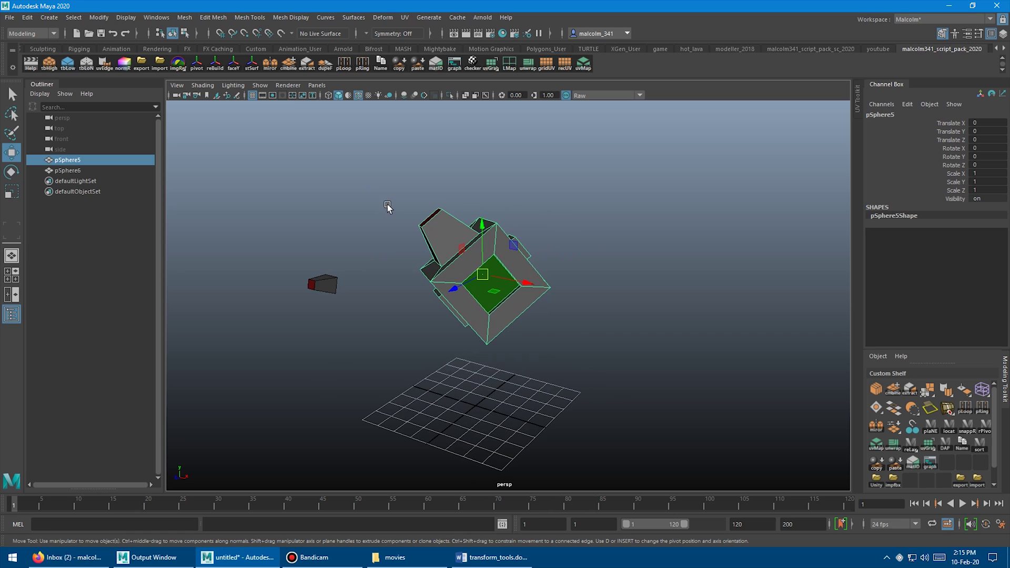
click(233, 65)
alt+drag(312, 152, 451, 219)
click(456, 254)
Use faceY on the red end face of pSphere6 to align that face with Y up.
click(452, 219)
alt+drag(326, 182, 468, 220)
click(236, 64)
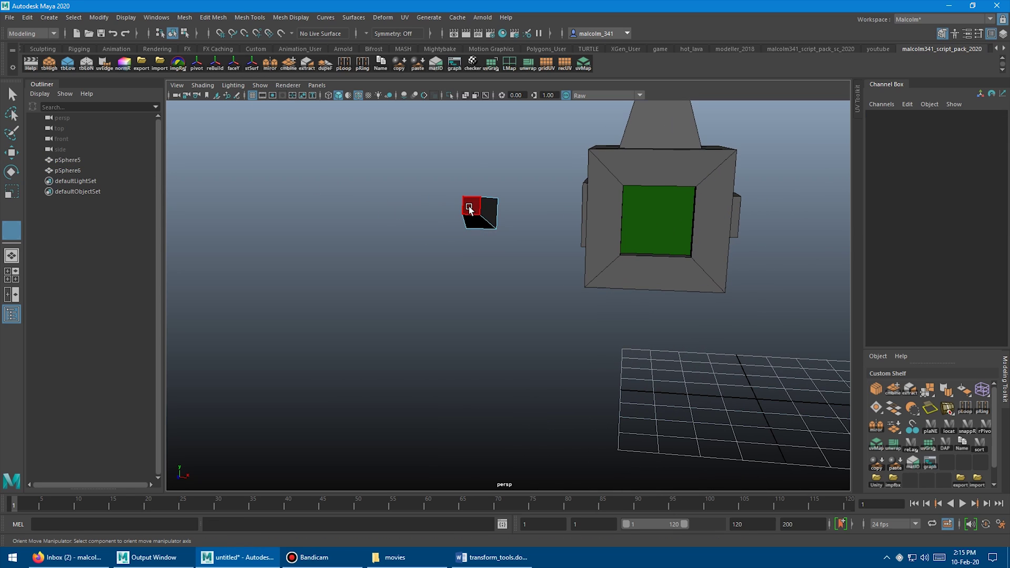
click(470, 210)
alt+drag(444, 273, 470, 293)
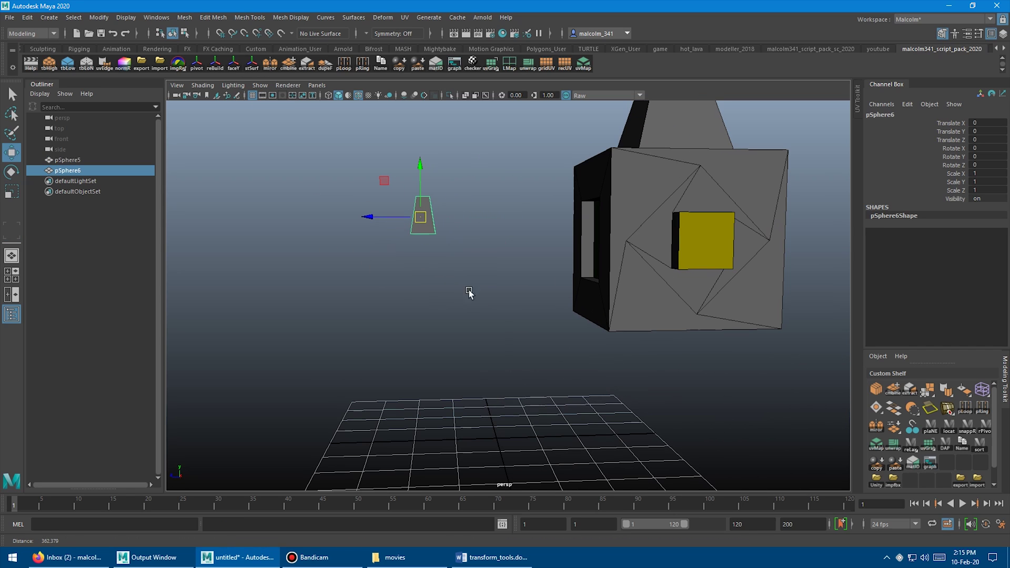
Select the bottom vertices of pSphere6 and move its pivot to their center with the pivot tool.
alt+drag(435, 240, 499, 228)
right_drag(479, 214, 460, 218)
drag(368, 262, 456, 232)
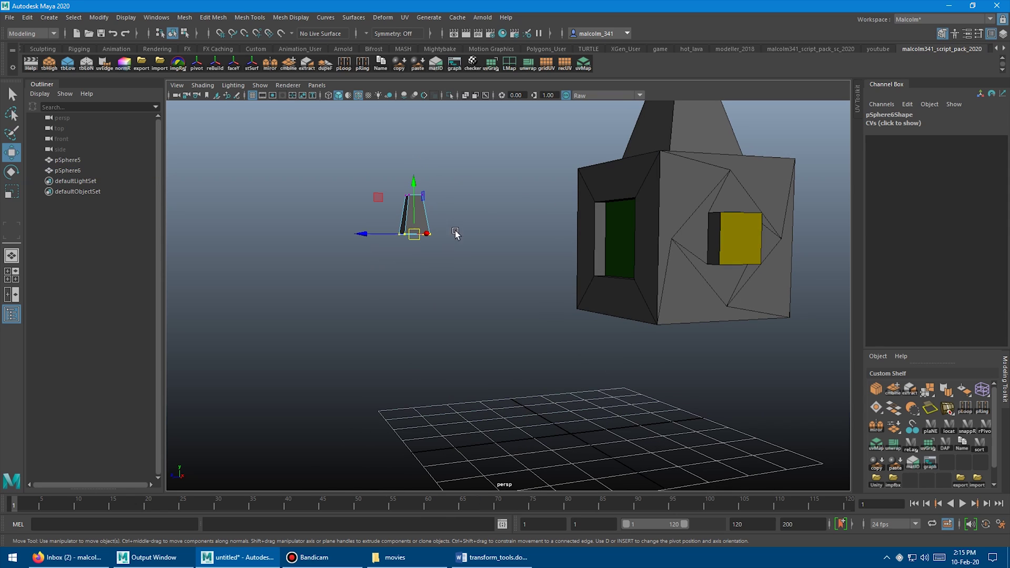
click(197, 64)
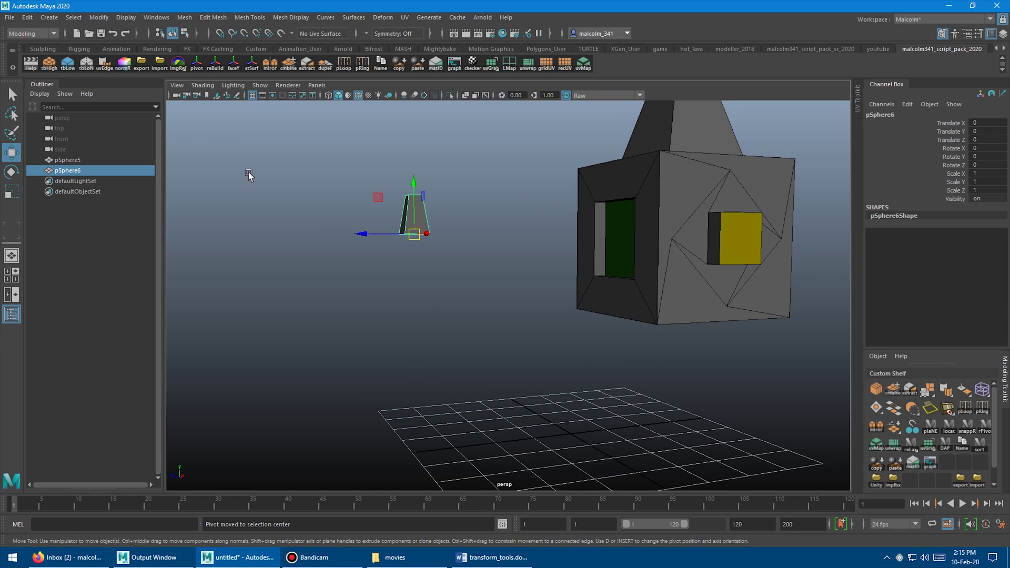
Examine how pSphere6 moves from its relocated pivot, and select pSphere5 to compare its pivot and axes.
alt+drag(247, 176, 372, 274)
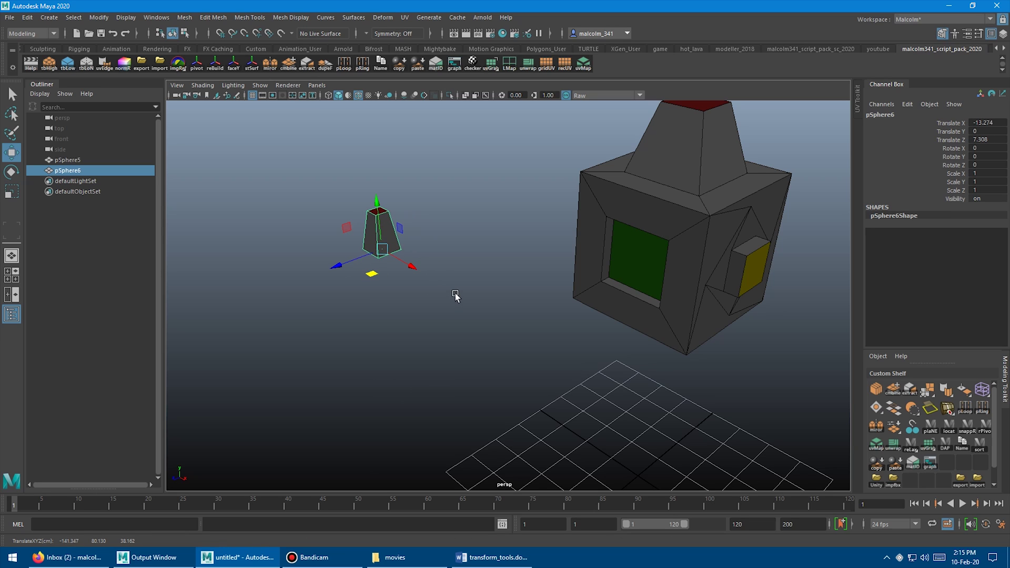
alt+right_drag(563, 276, 386, 271)
alt+drag(418, 243, 402, 247)
alt+middle_drag(403, 247, 358, 256)
alt+right_drag(358, 257, 408, 263)
click(495, 293)
alt+drag(495, 293, 409, 274)
alt+right_drag(408, 274, 505, 293)
alt+drag(506, 293, 553, 287)
alt+drag(514, 247, 518, 250)
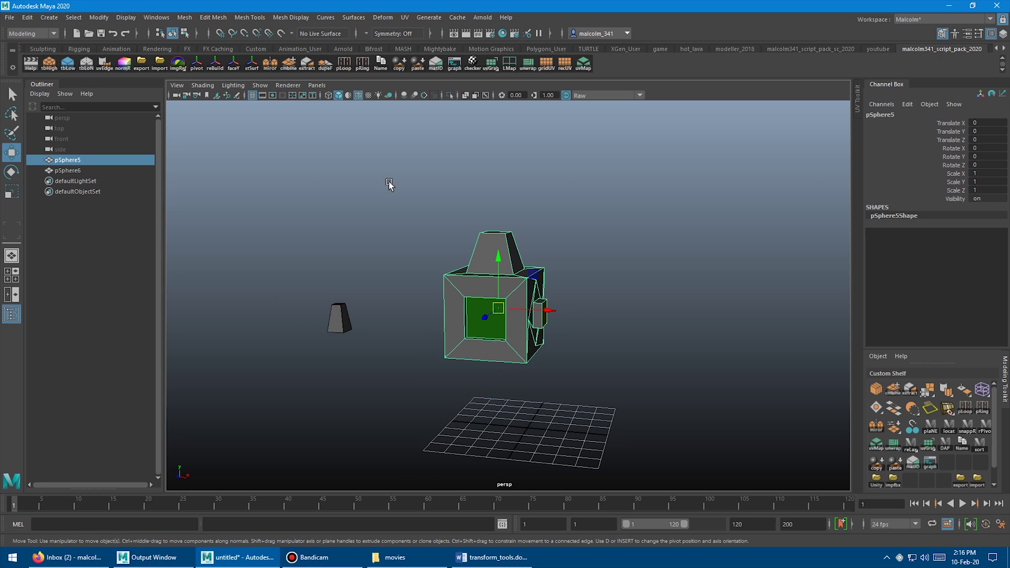
Use faceY on a sloped side face of pSphere5's tapered end to align that face with Y up.
alt+drag(263, 122, 288, 166)
click(232, 68)
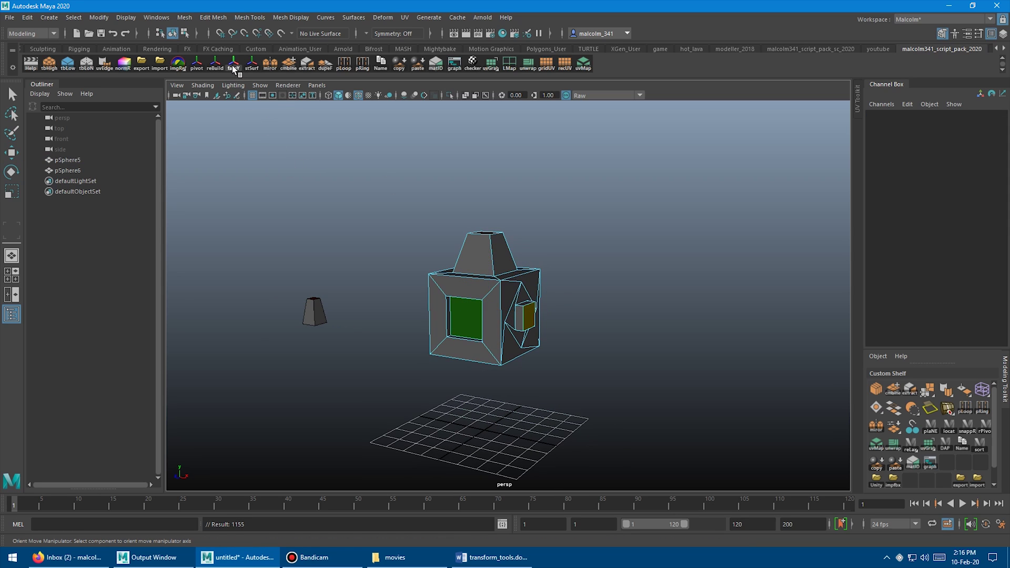
alt+drag(402, 181, 452, 231)
click(493, 257)
alt+drag(497, 256, 442, 237)
alt+right_drag(442, 237, 471, 212)
alt+middle_drag(471, 212, 617, 231)
alt+drag(617, 231, 660, 226)
alt+right_drag(661, 226, 505, 230)
alt+middle_drag(505, 230, 495, 207)
alt+drag(494, 208, 436, 231)
Move pSphere6 just beneath pSphere5's tapered end, to Translate X 82.141, Y -10.121, Z -54.511.
click(371, 247)
alt+drag(424, 293, 532, 304)
alt+right_drag(532, 304, 571, 301)
alt+drag(571, 301, 553, 316)
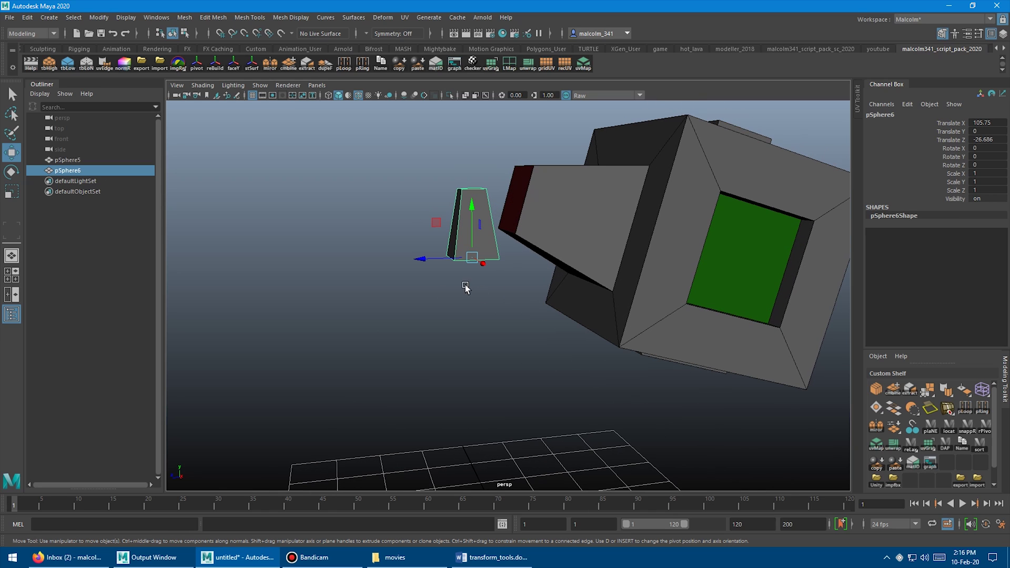
drag(434, 257, 528, 287)
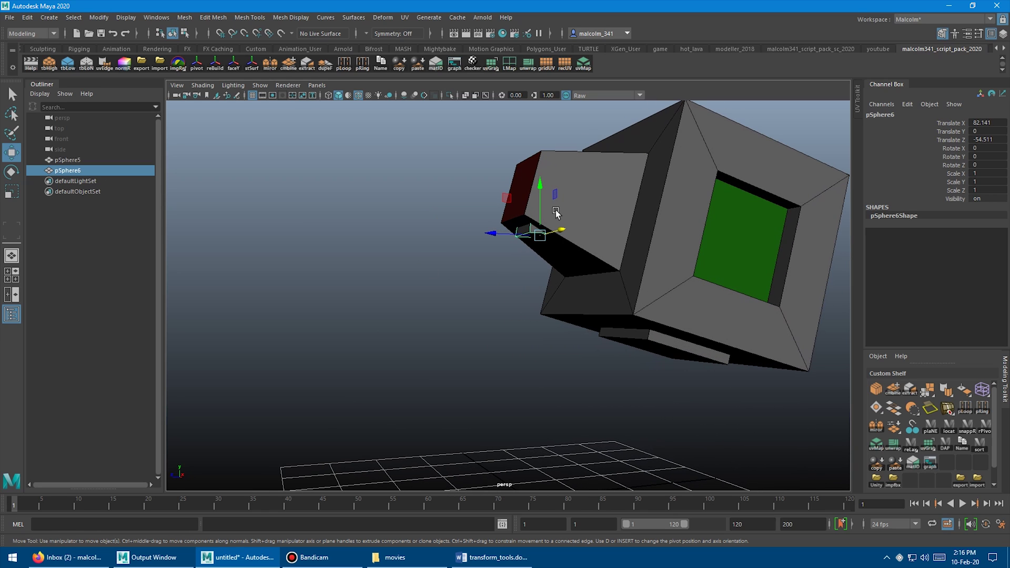
drag(539, 201, 540, 217)
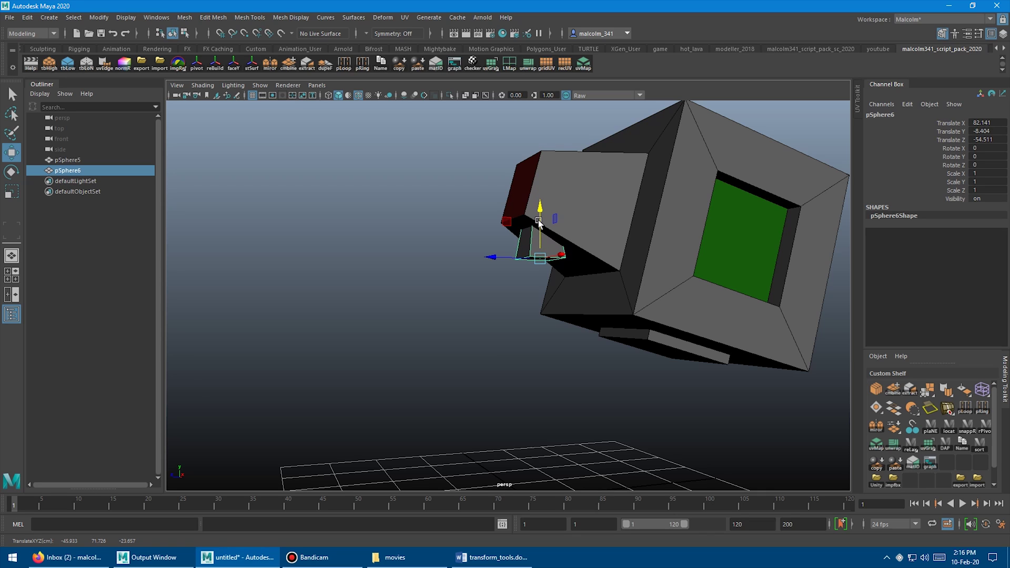
drag(537, 275, 537, 237)
Select pSphere5 and add pSphere6 to the selection, and snap pSphere6 onto the larger surface with stSurf.
alt+drag(496, 290, 615, 286)
key(q)
click(561, 216)
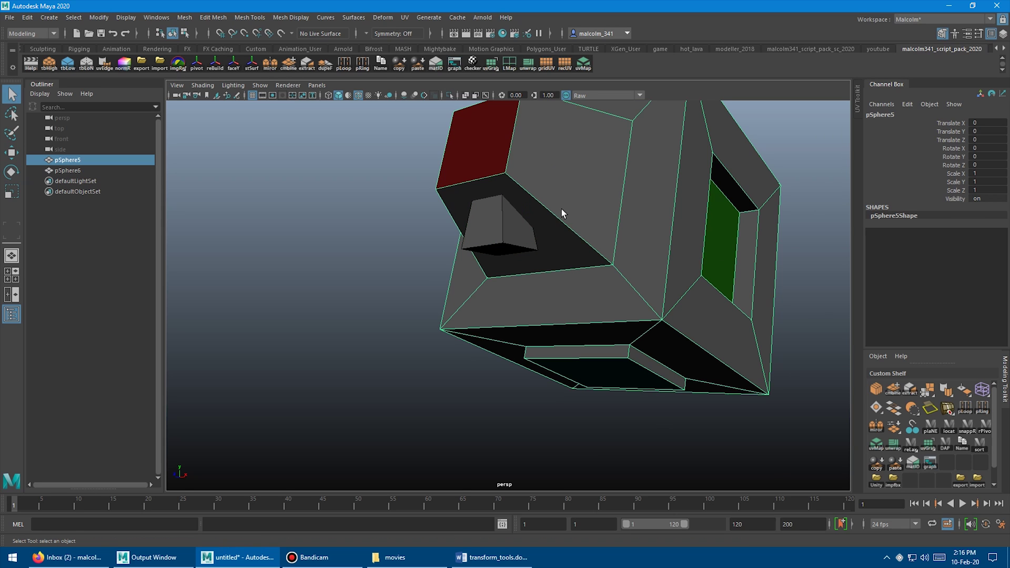
shift+click(514, 226)
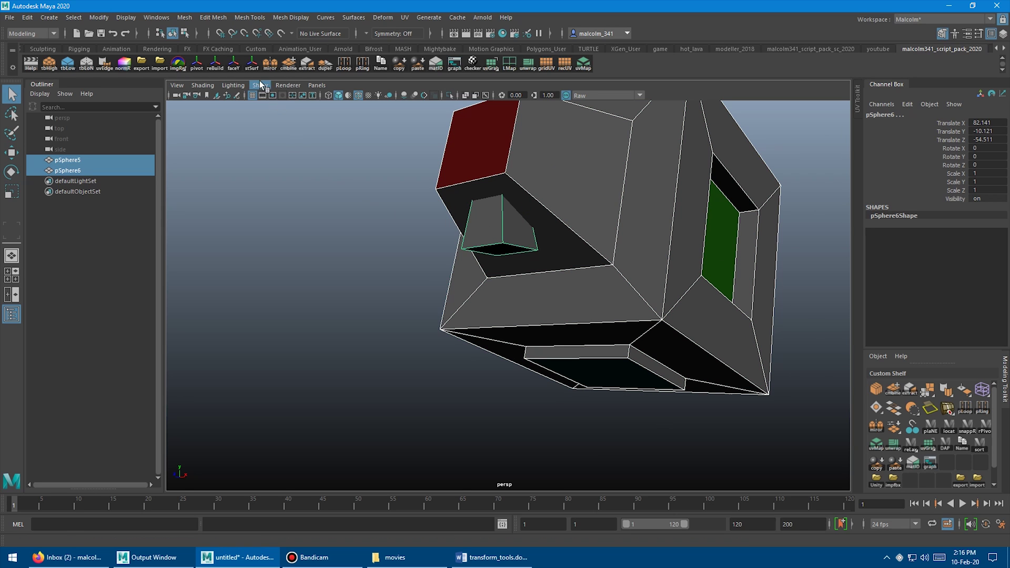
click(252, 65)
alt+drag(390, 230, 507, 255)
click(501, 269)
alt+right_drag(507, 254, 562, 245)
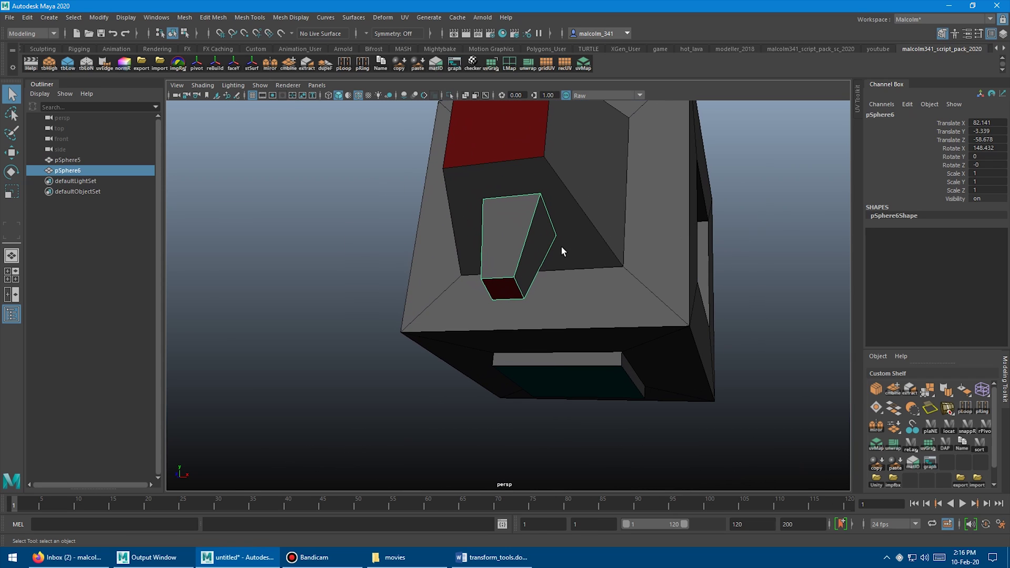
Scale pSphere6 uniformly to 0.325 and move it to one end of the sloped face below the tapered part.
alt+drag(555, 264, 636, 246)
middle_drag(635, 246, 572, 284)
key(w)
alt+drag(572, 284, 542, 289)
drag(543, 251, 501, 255)
alt+drag(562, 269, 459, 305)
drag(400, 351, 400, 350)
alt+drag(473, 331, 628, 217)
alt+right_drag(628, 216, 676, 224)
alt+drag(677, 223, 575, 211)
alt+right_drag(575, 210, 599, 216)
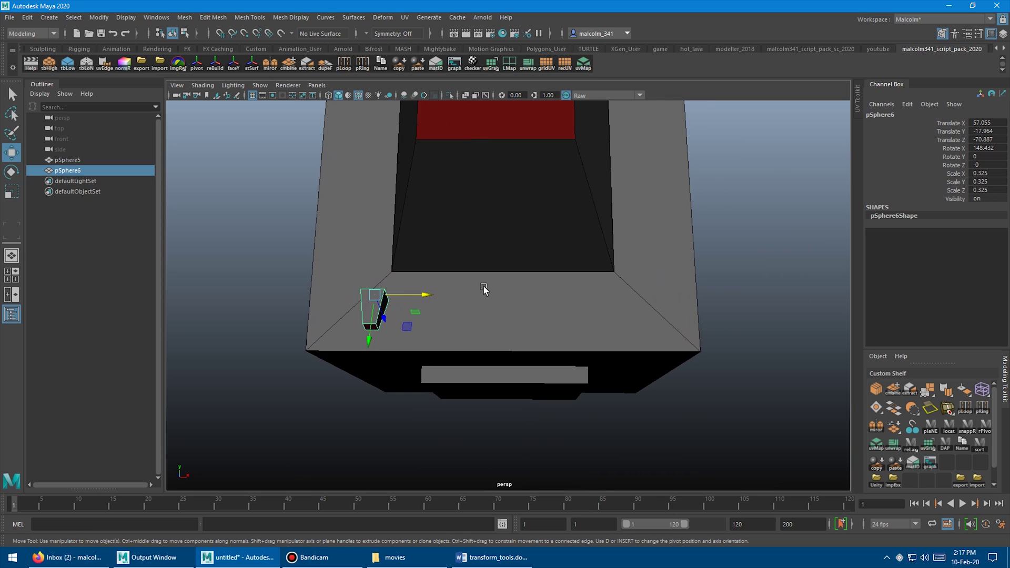
Duplicate pSphere6 five times in a row along X and snap all six pieces onto pSphere5 with stSurf.
shift+drag(425, 295, 707, 303)
alt+drag(432, 327, 492, 332)
key(q)
click(381, 241)
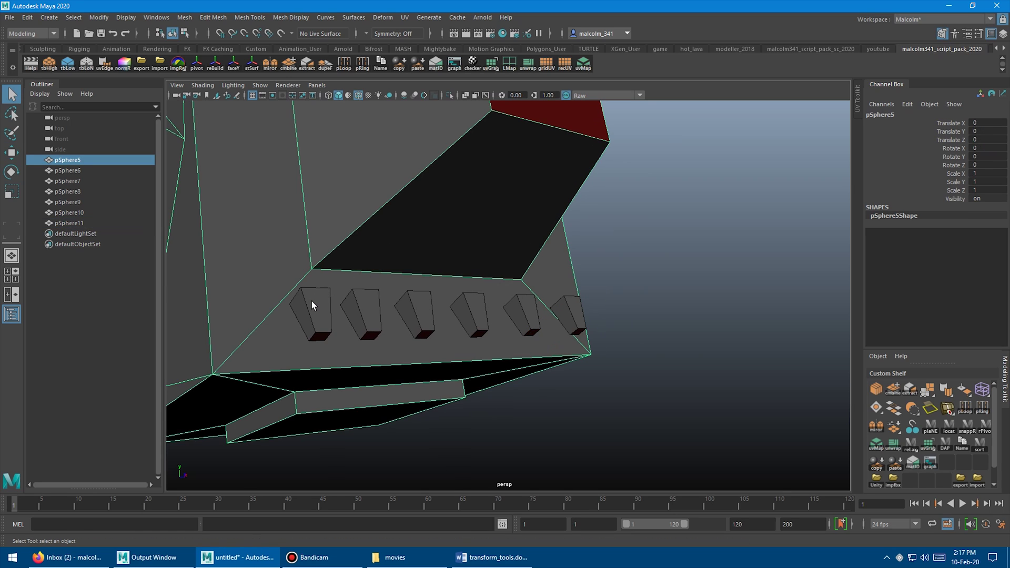
shift+click(312, 302)
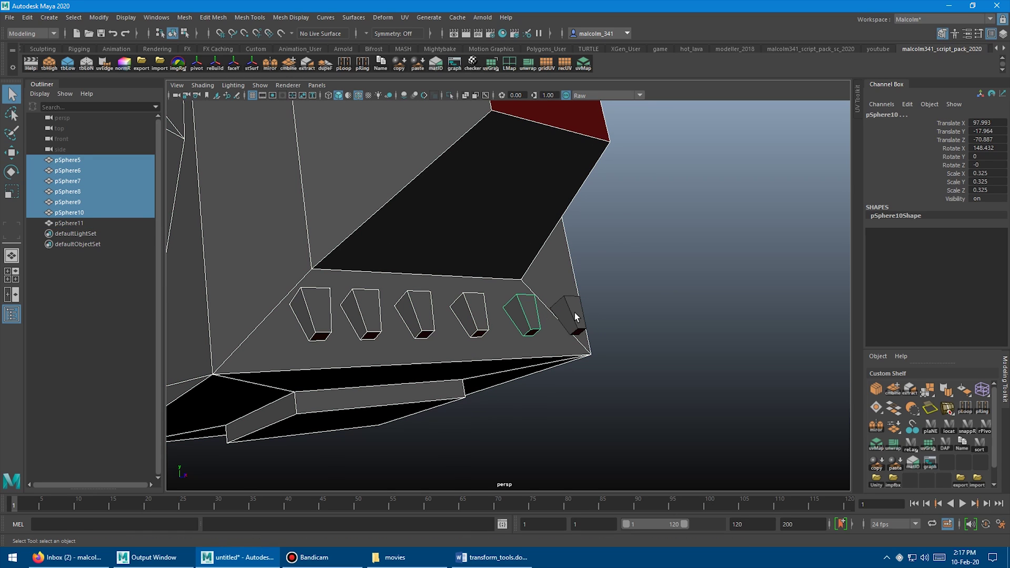
click(250, 63)
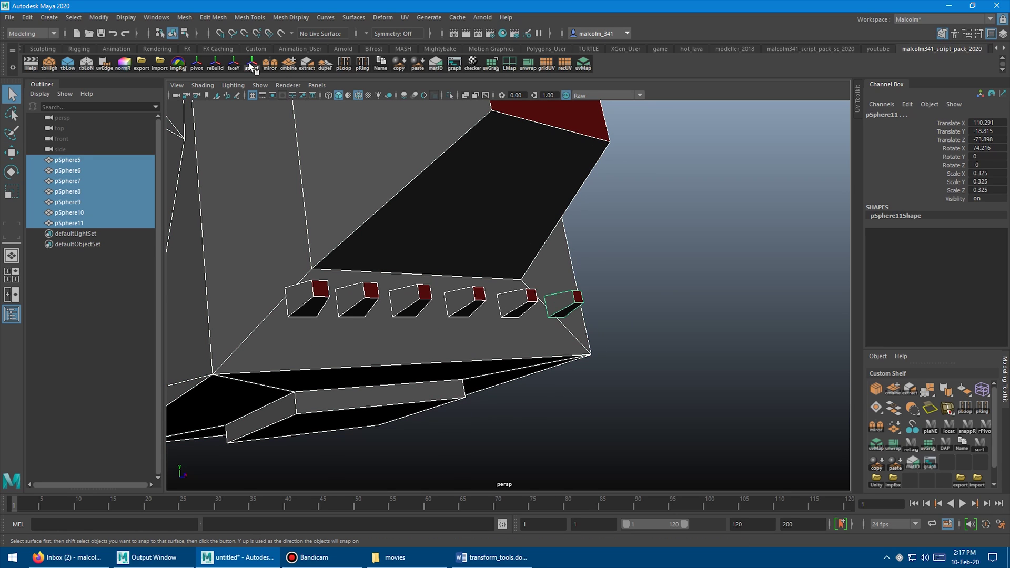
alt+drag(376, 248, 337, 244)
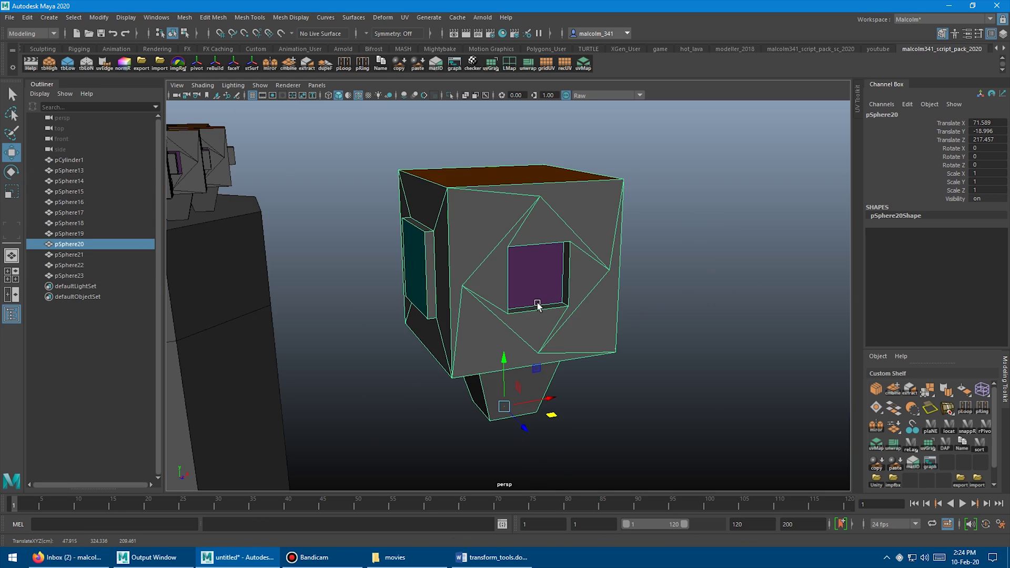
Freeze the tilted pSphere20 and use rebuild on one component to align its transform axes with the box.
key(e)
click(99, 17)
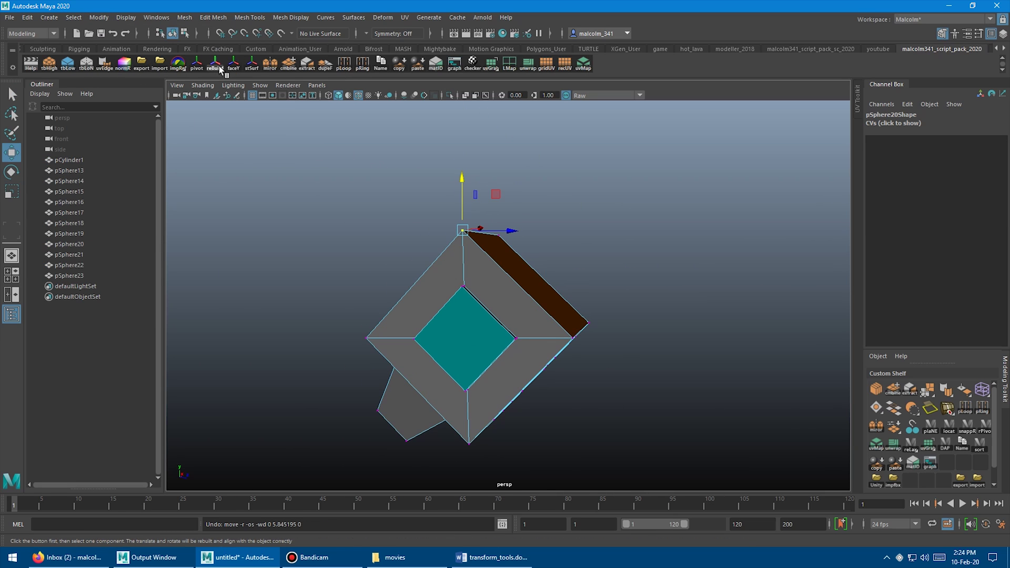
click(219, 68)
click(450, 243)
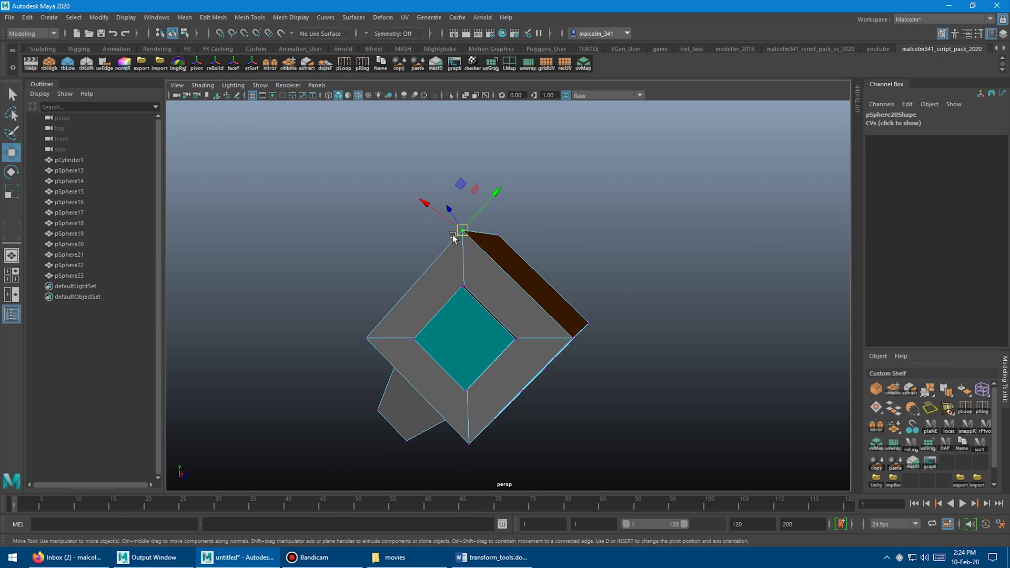
drag(494, 191, 519, 167)
key(ctrl+z)
Try scaling the orange face of pSphere20 along the rebuilt axes.
key(F11)
click(574, 317)
key(r)
key(ctrl+z)
drag(500, 258, 450, 308)
Use rebuild on a component at pSphere20's orange face, test scaling and moving that face along its axes, and undo both edits.
click(217, 66)
click(505, 251)
key(F11)
drag(533, 330, 605, 363)
key(ctrl+z)
key(w)
drag(563, 244, 717, 176)
key(ctrl+z)
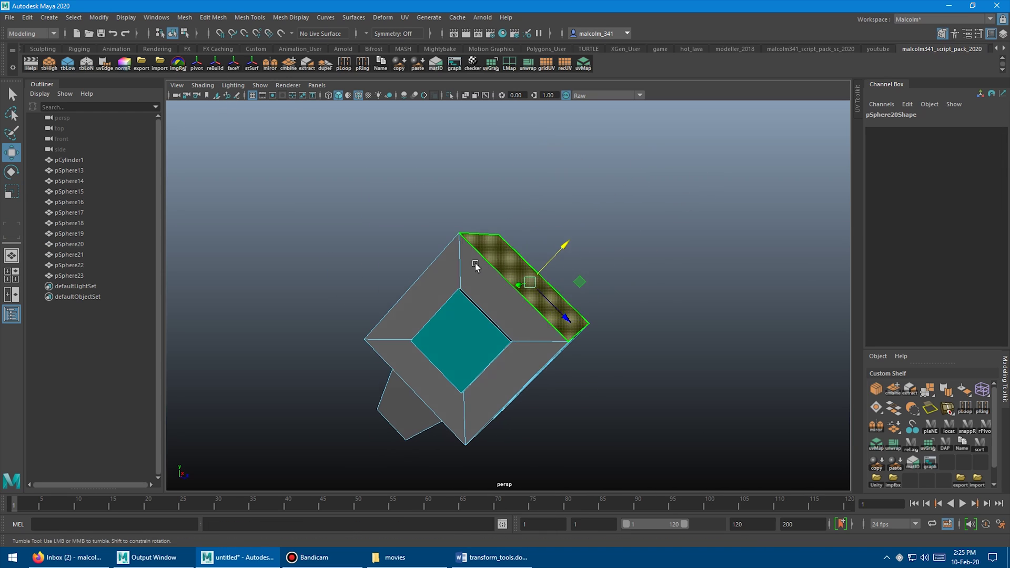
Extrude the selected recessed face of pSphere20 and scale it inward.
click(511, 294)
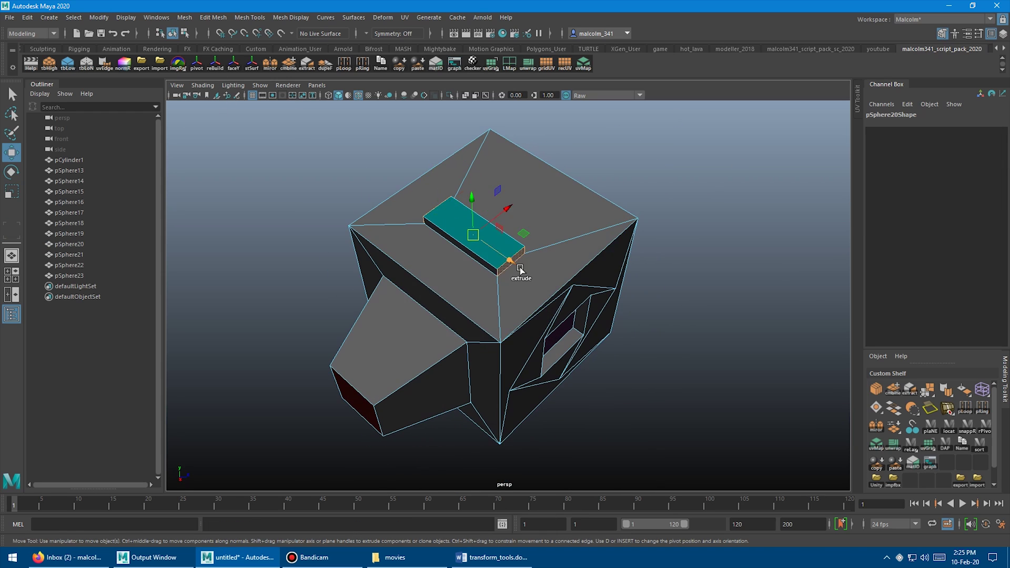
key(r)
click(508, 305)
key(ctrl+e)
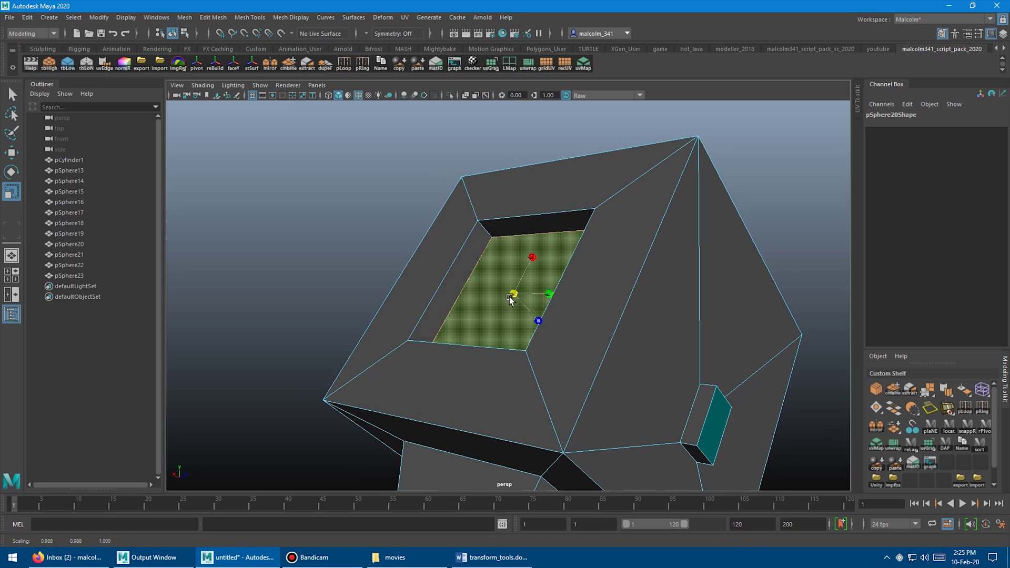